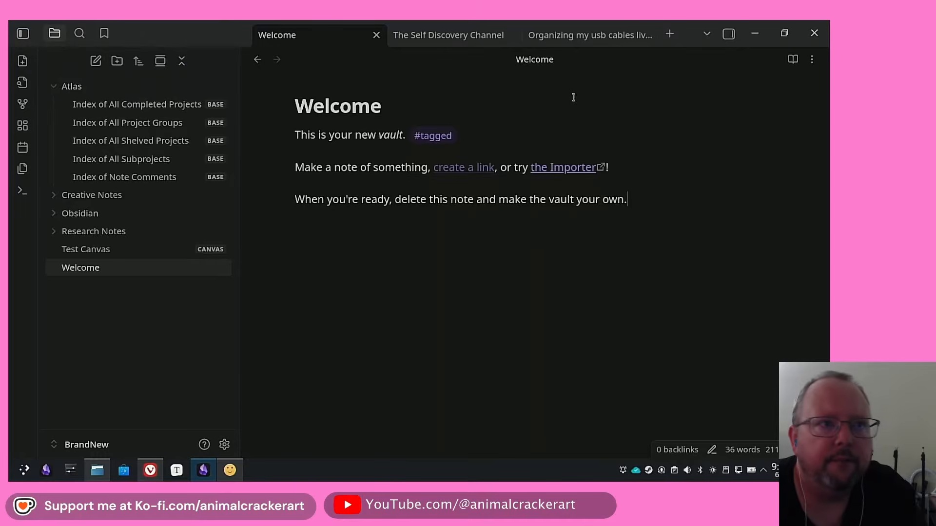
Step: Close the note tabs for organizing USB cables and The Self Discovery Channel, keeping only the Welcome note open
{"action": "left_click", "coordinate": [645, 35]}
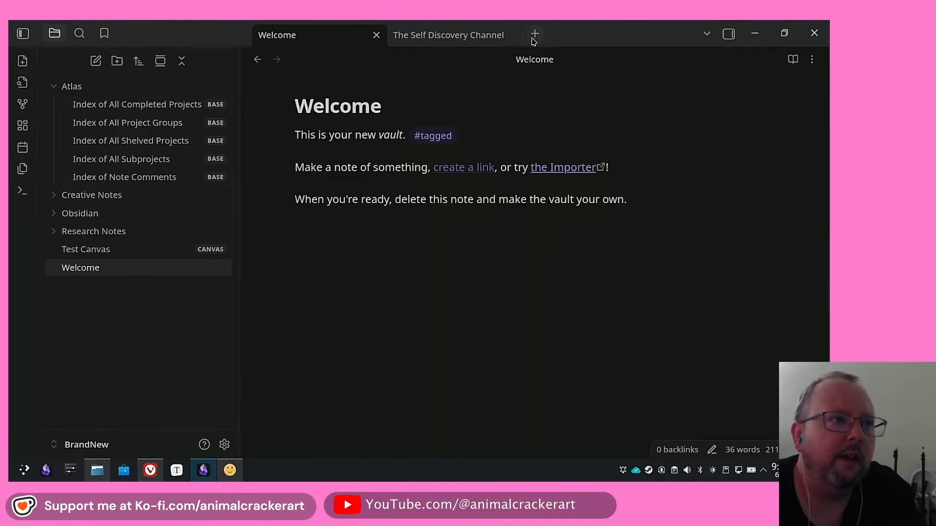
{"action": "left_click", "coordinate": [511, 35]}
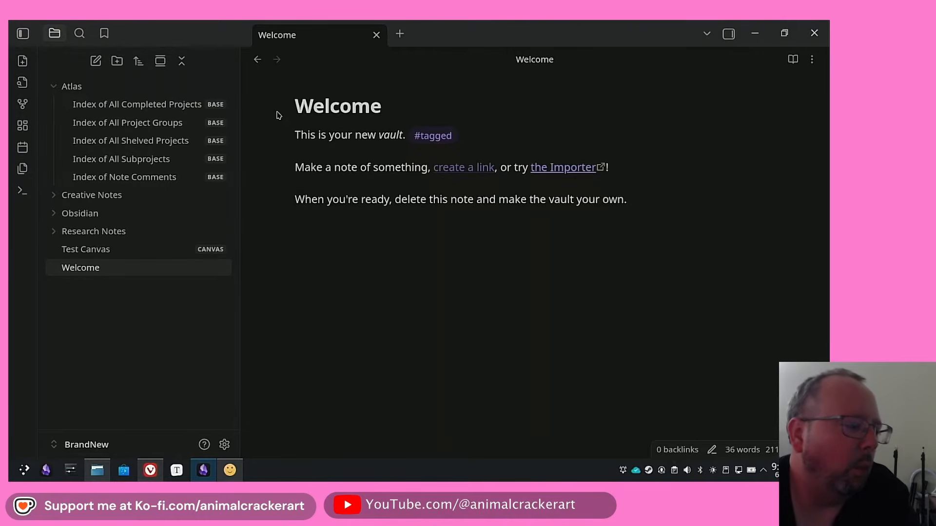
Step: Open the vault's community plugin settings and review the list of installed plugins
{"action": "left_click", "coordinate": [224, 444]}
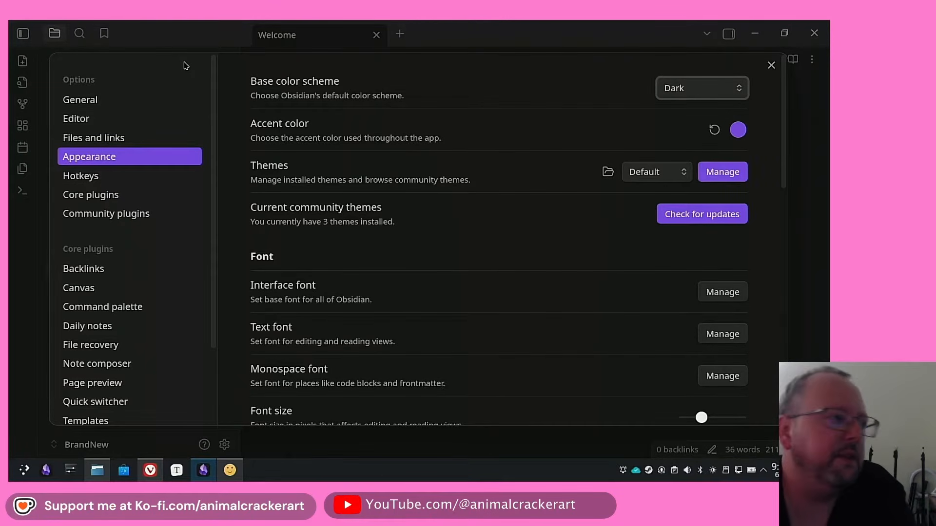
{"action": "scroll", "coordinate": [175, 195], "scroll_direction": "down", "scroll_amount": 2}
{"action": "left_click", "coordinate": [127, 120]}
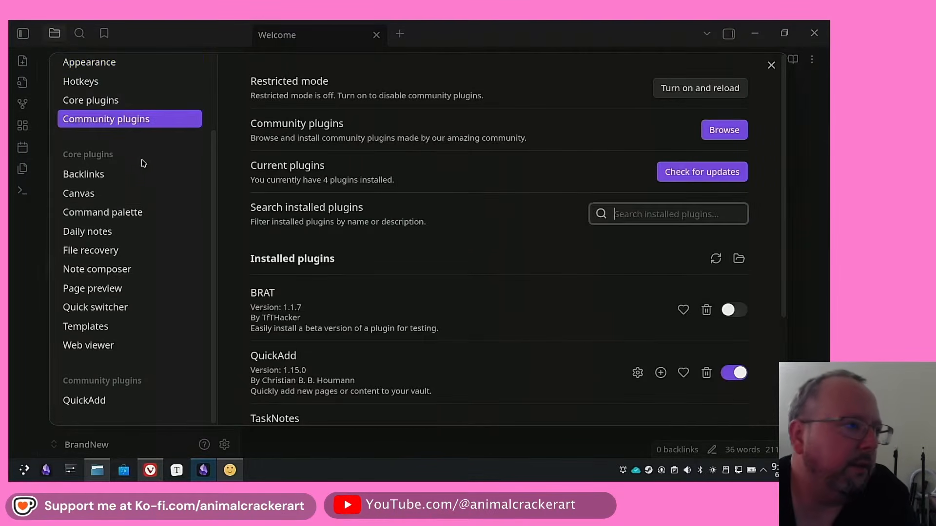
{"action": "scroll", "coordinate": [438, 236], "scroll_direction": "down", "scroll_amount": 3}
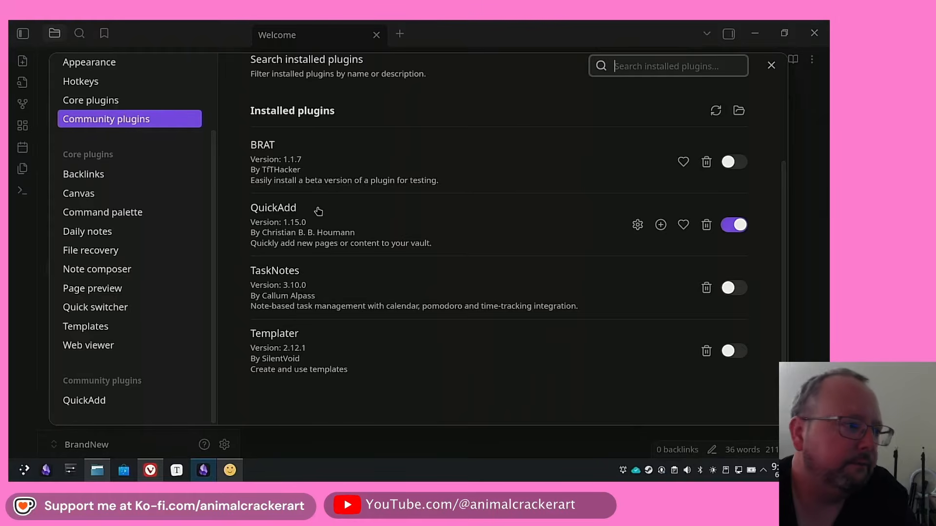
Step: Open the QuickAdd settings and inspect the template path and folder options of the New Subproject choice
{"action": "left_click", "coordinate": [281, 210]}
{"action": "scroll", "coordinate": [543, 175], "scroll_direction": "down", "scroll_amount": 4}
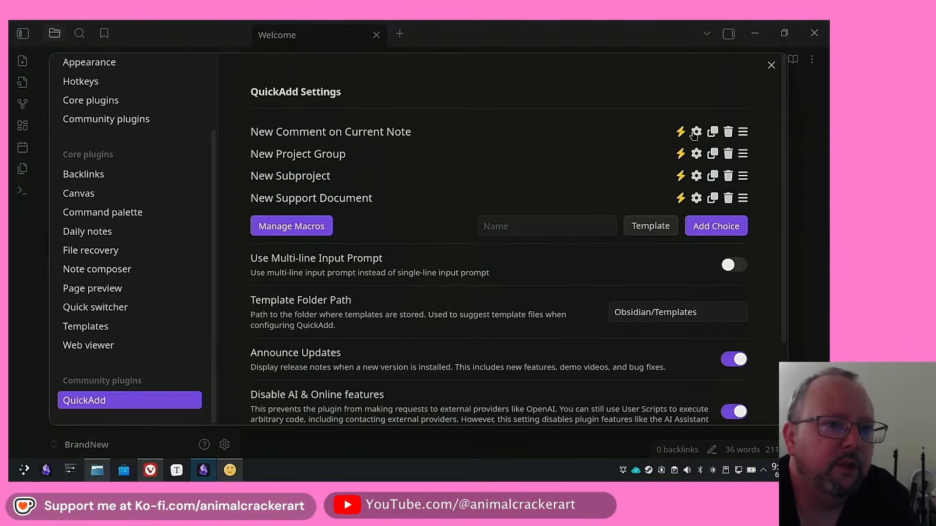
{"action": "left_click", "coordinate": [695, 176]}
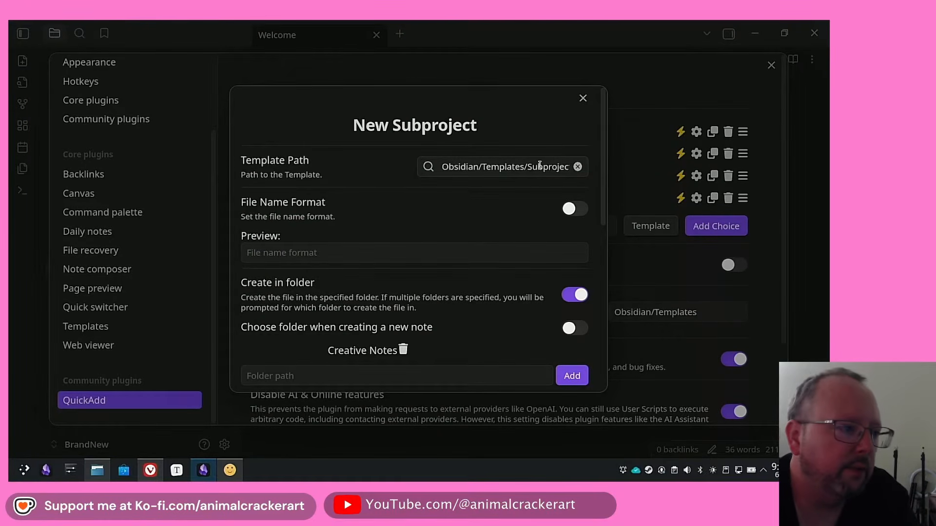
{"action": "scroll", "coordinate": [405, 200], "scroll_direction": "down", "scroll_amount": 2}
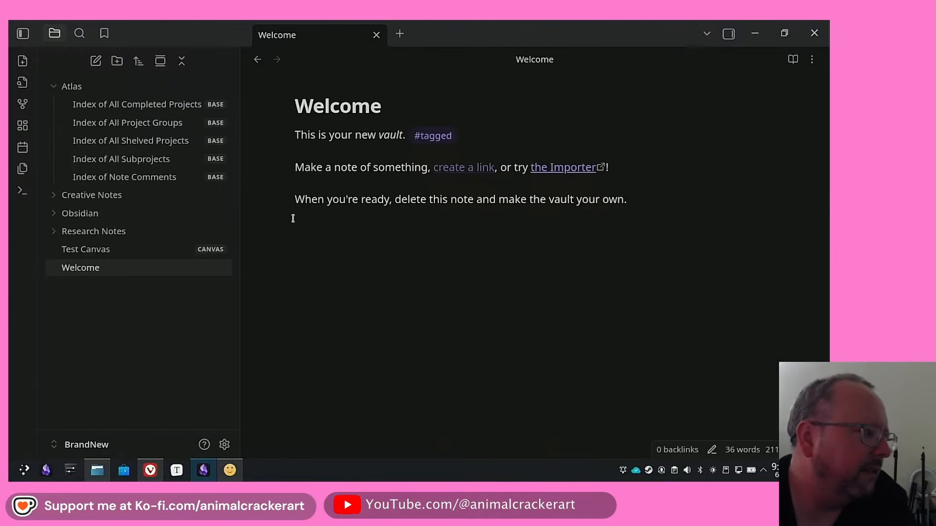
Step: Open Project Group Template from the Obsidian Templates folder and review its properties and its active and inactive subproject tables
{"action": "left_click", "coordinate": [54, 214]}
{"action": "scroll", "coordinate": [146, 254], "scroll_direction": "down", "scroll_amount": 1}
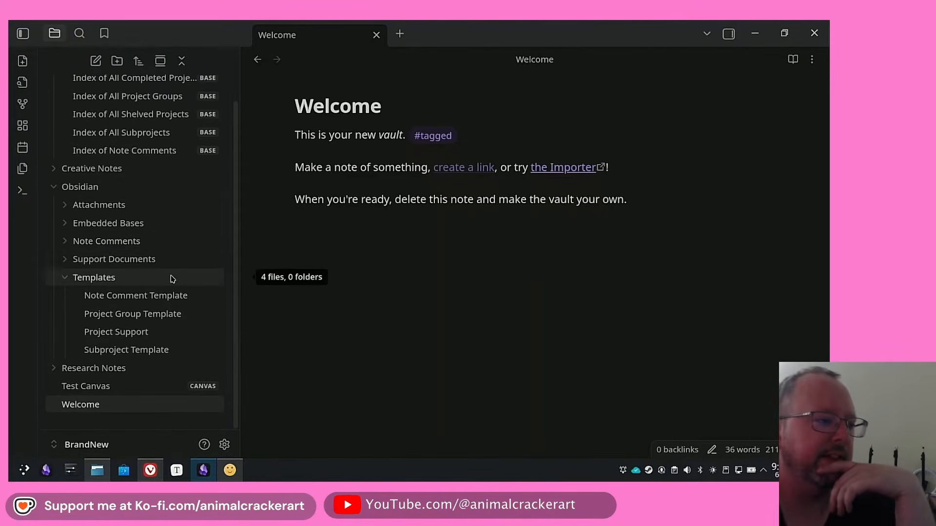
{"action": "left_click", "coordinate": [170, 314]}
{"action": "left_click", "coordinate": [621, 312]}
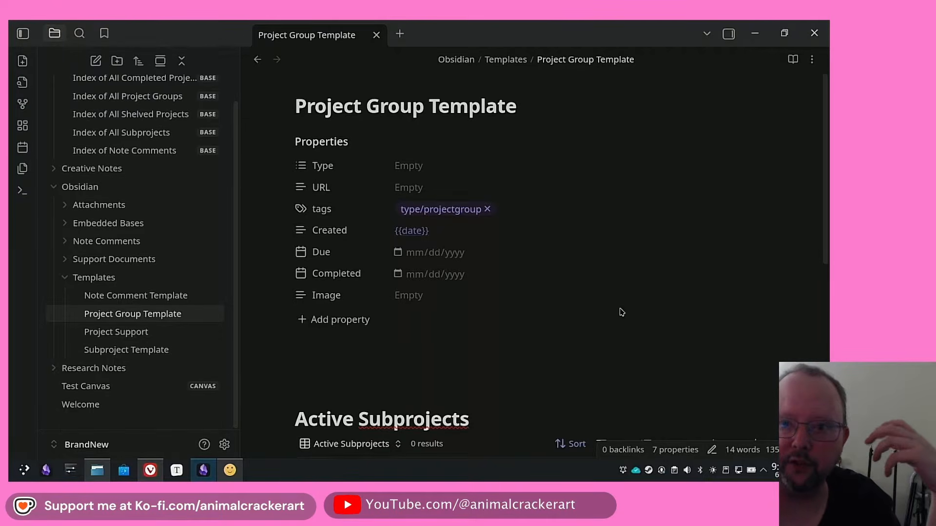
{"action": "scroll", "coordinate": [565, 249], "scroll_direction": "down", "scroll_amount": 2}
{"action": "scroll", "coordinate": [566, 248], "scroll_direction": "up", "scroll_amount": 2}
{"action": "scroll", "coordinate": [556, 273], "scroll_direction": "down", "scroll_amount": 6}
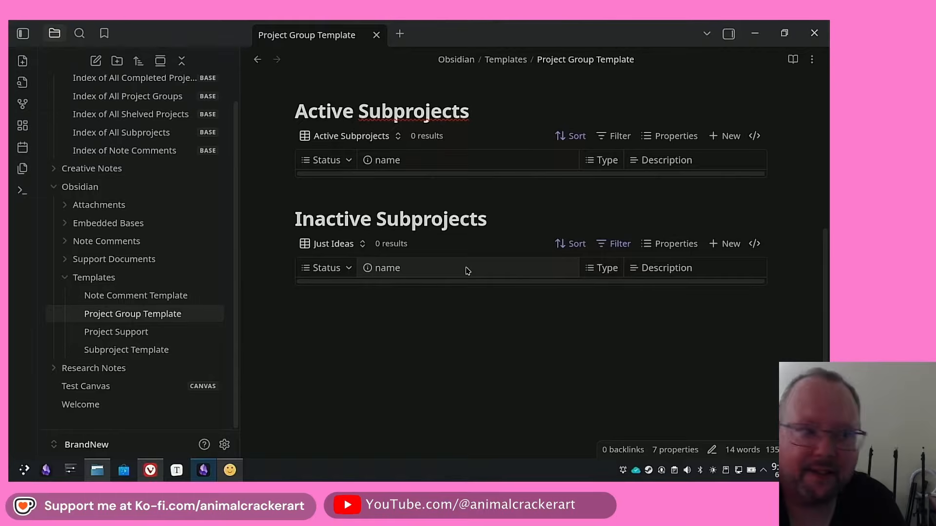
{"action": "scroll", "coordinate": [544, 236], "scroll_direction": "up", "scroll_amount": 5}
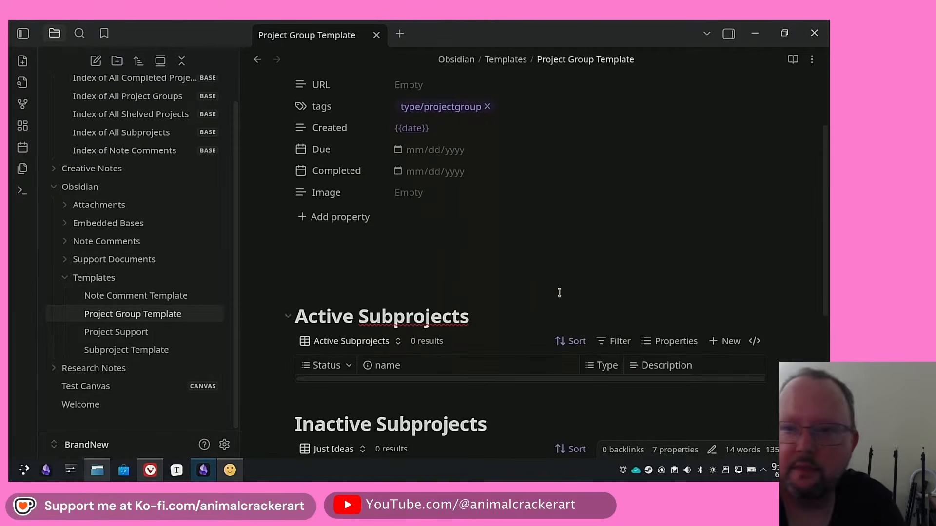
{"action": "scroll", "coordinate": [511, 320], "scroll_direction": "up", "scroll_amount": 3}
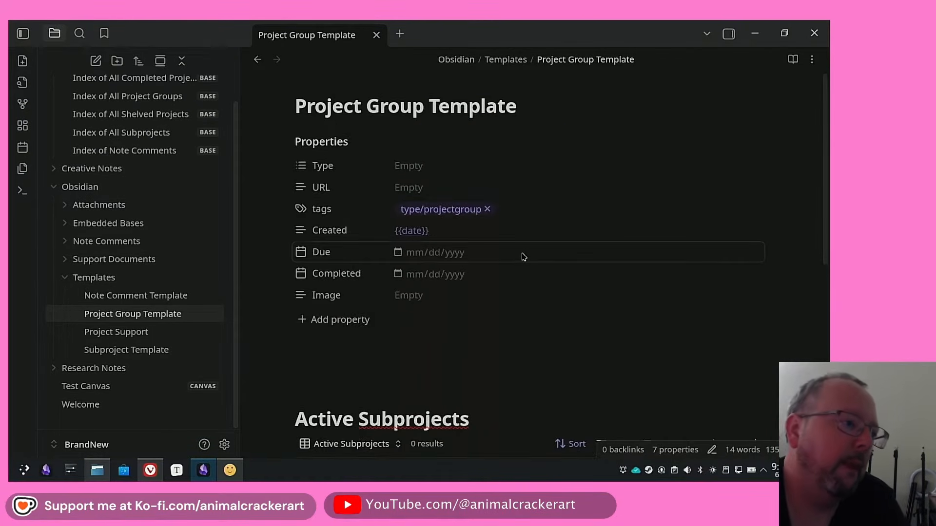
Step: Inspect the date link placeholder in the Created property of Project Group Template and look over the rest of the note
{"action": "left_click", "coordinate": [474, 226]}
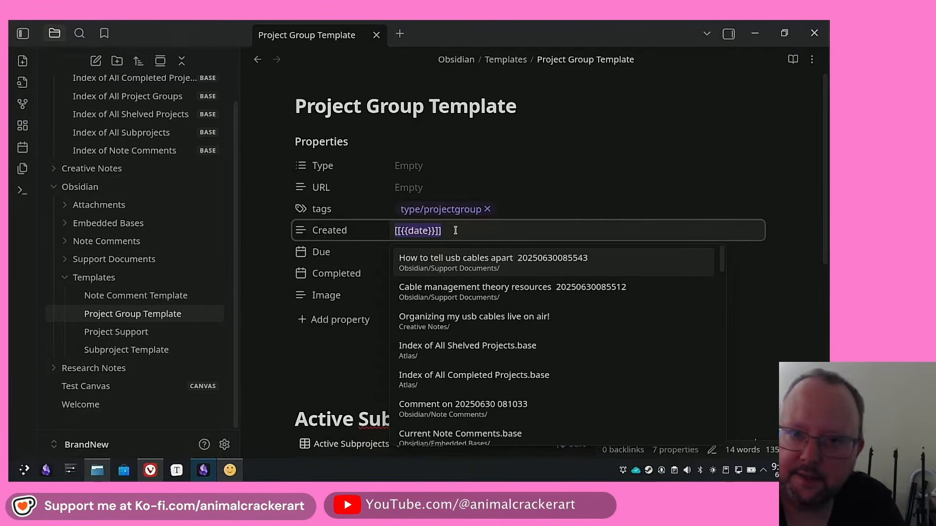
{"action": "left_click", "coordinate": [438, 230]}
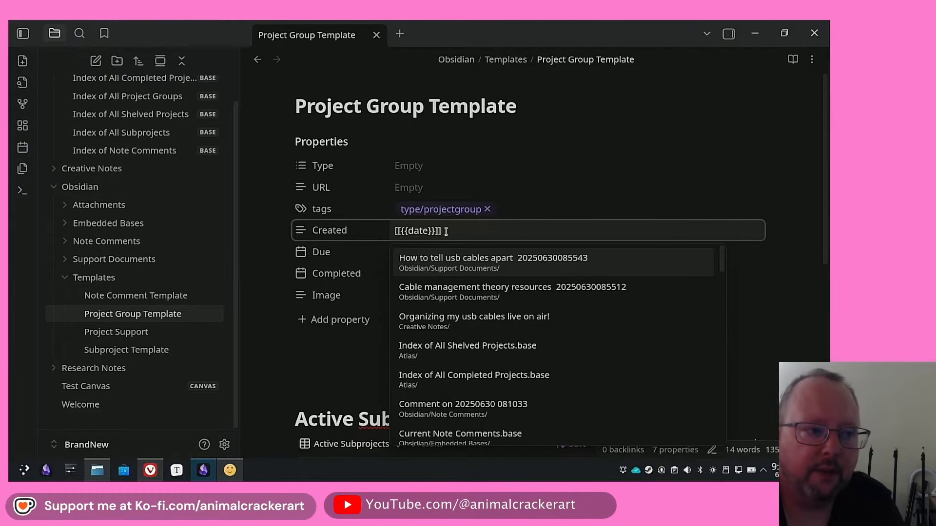
{"action": "left_click_drag", "start_coordinate": [435, 232], "coordinate": [400, 233]}
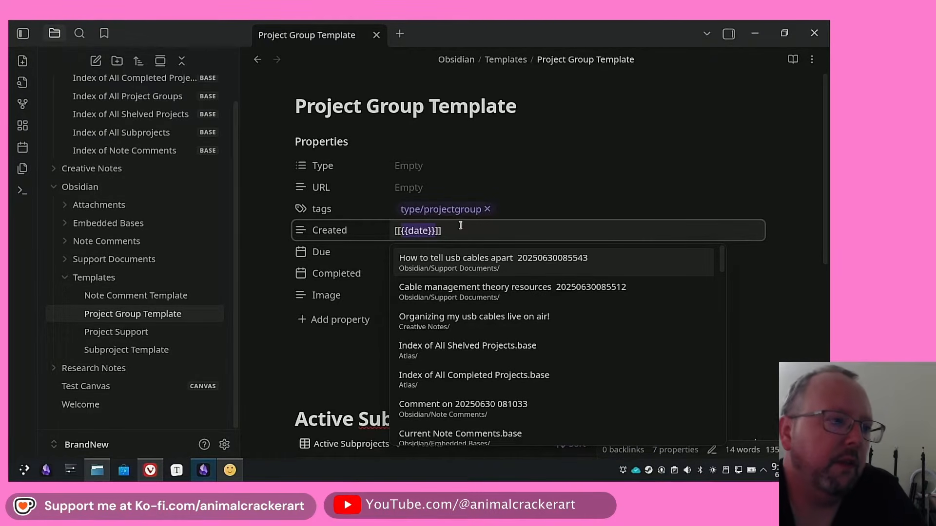
{"action": "left_click", "coordinate": [585, 168]}
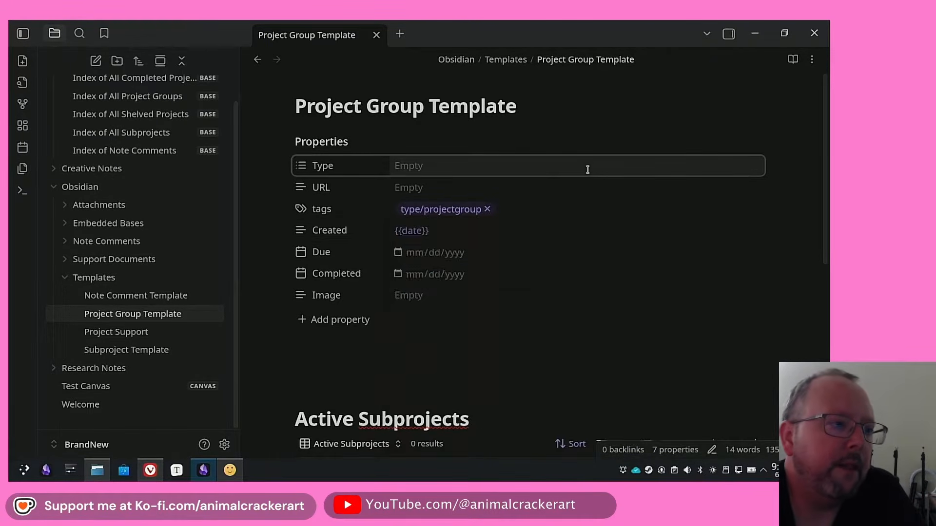
{"action": "left_click", "coordinate": [620, 136]}
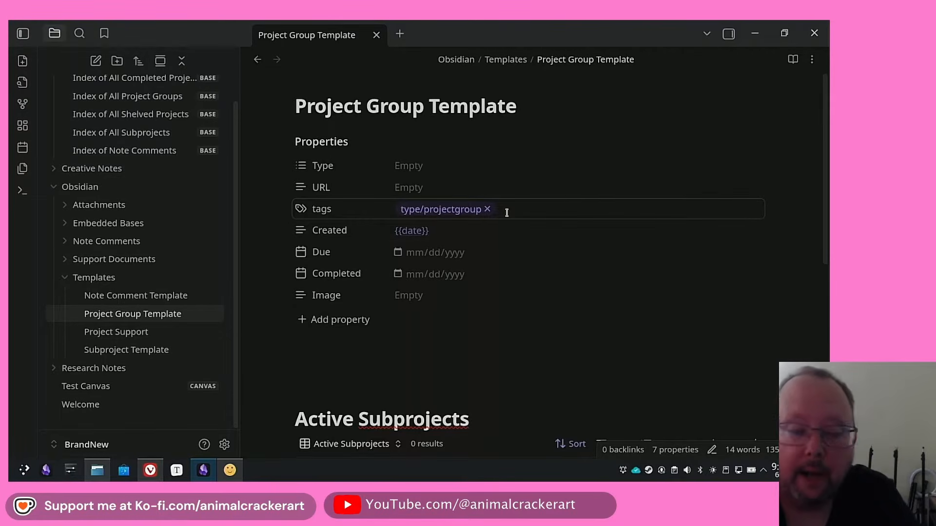
{"action": "scroll", "coordinate": [513, 201], "scroll_direction": "down", "scroll_amount": 5}
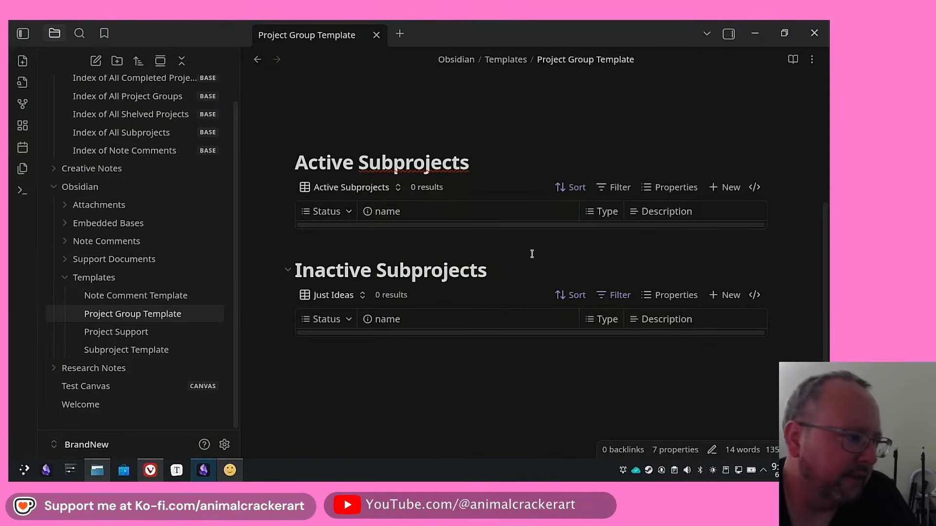
{"action": "scroll", "coordinate": [532, 254], "scroll_direction": "up", "scroll_amount": 5}
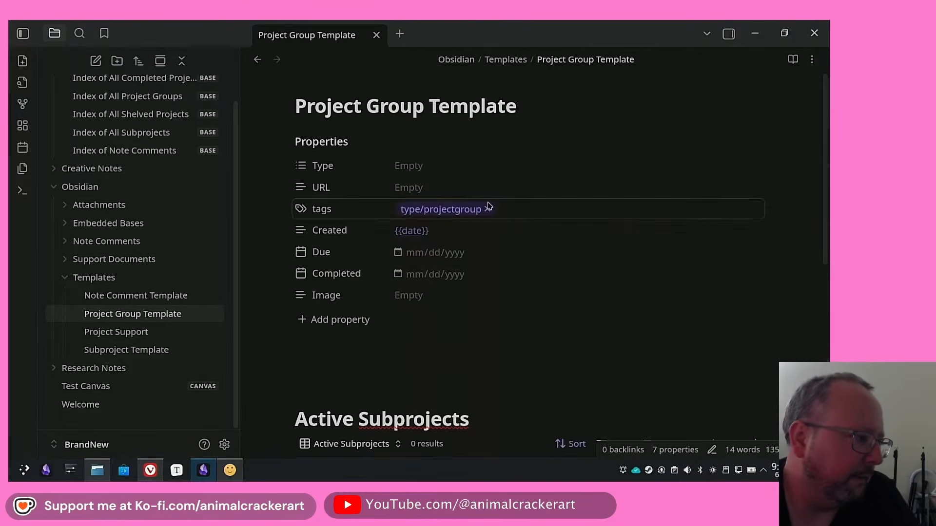
Step: Open Subproject Template and review its properties and Support Documents table
{"action": "left_click", "coordinate": [136, 351]}
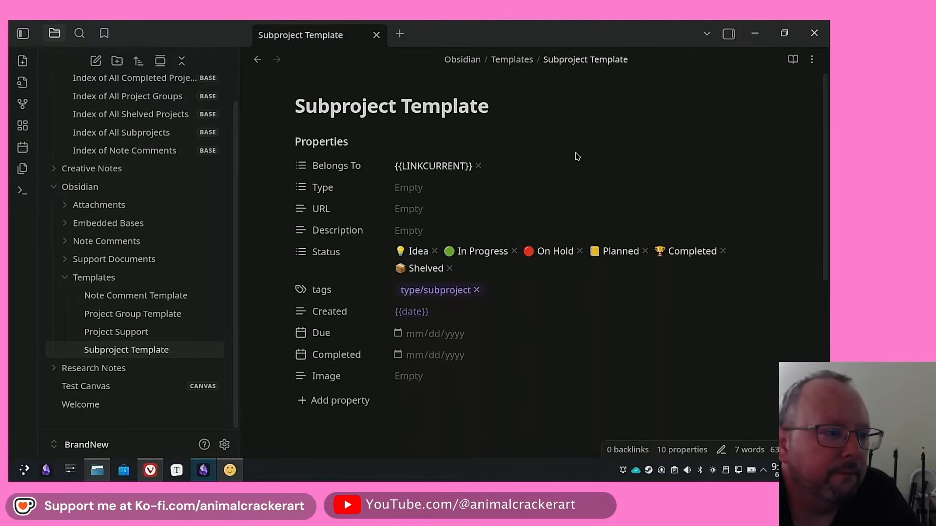
{"action": "scroll", "coordinate": [570, 161], "scroll_direction": "down", "scroll_amount": 6}
{"action": "scroll", "coordinate": [343, 257], "scroll_direction": "up", "scroll_amount": 2}
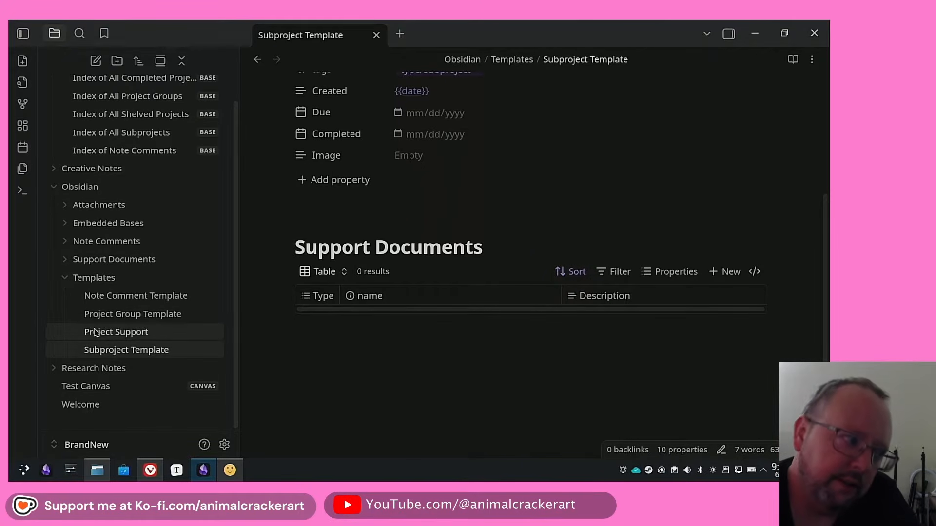
{"action": "scroll", "coordinate": [394, 285], "scroll_direction": "up", "scroll_amount": 5}
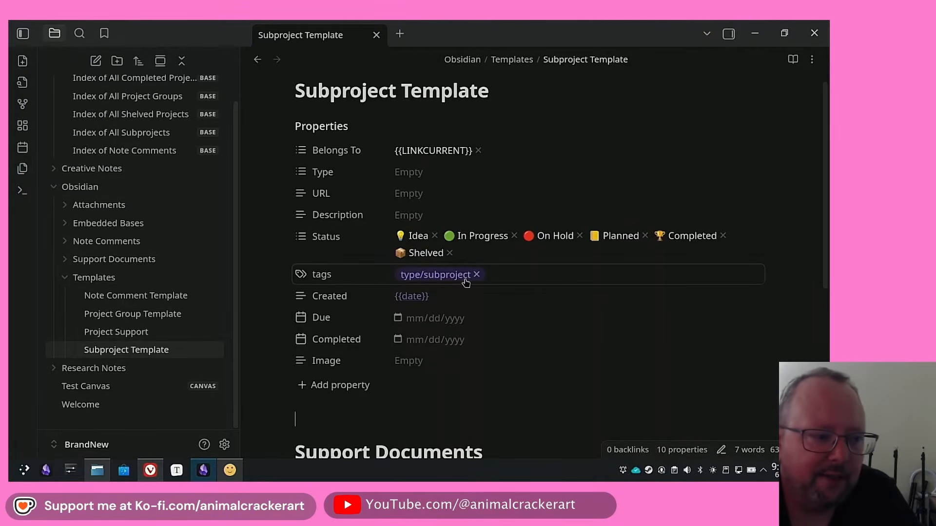
Step: Inspect the Created value and the suggestions for Type and Belongs To in Subproject Template, leaving all properties unedited
{"action": "left_click", "coordinate": [409, 298]}
{"action": "type", "text": "[["}
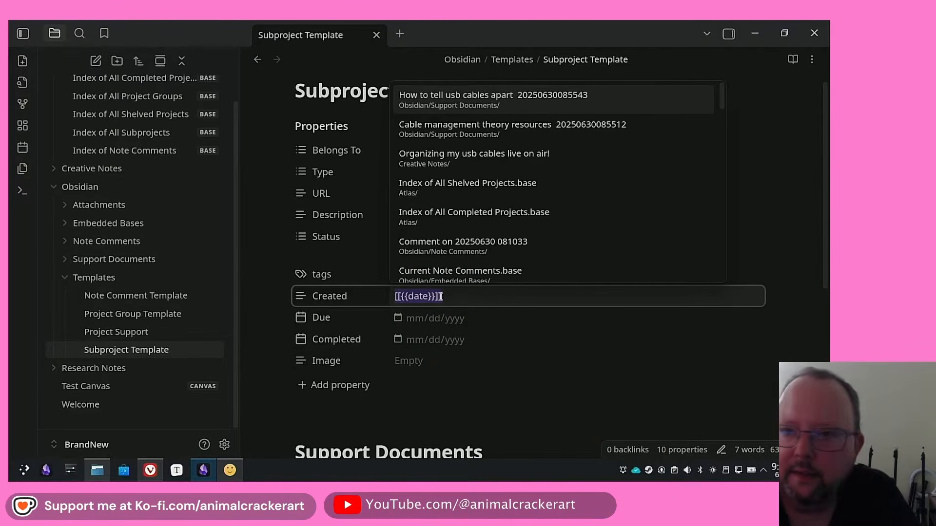
{"action": "key", "text": "Escape"}
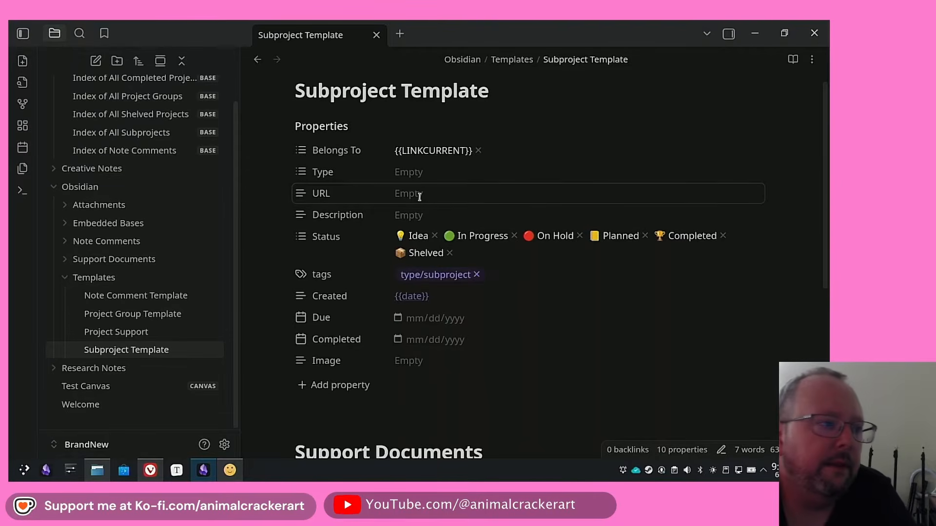
{"action": "left_click", "coordinate": [409, 172]}
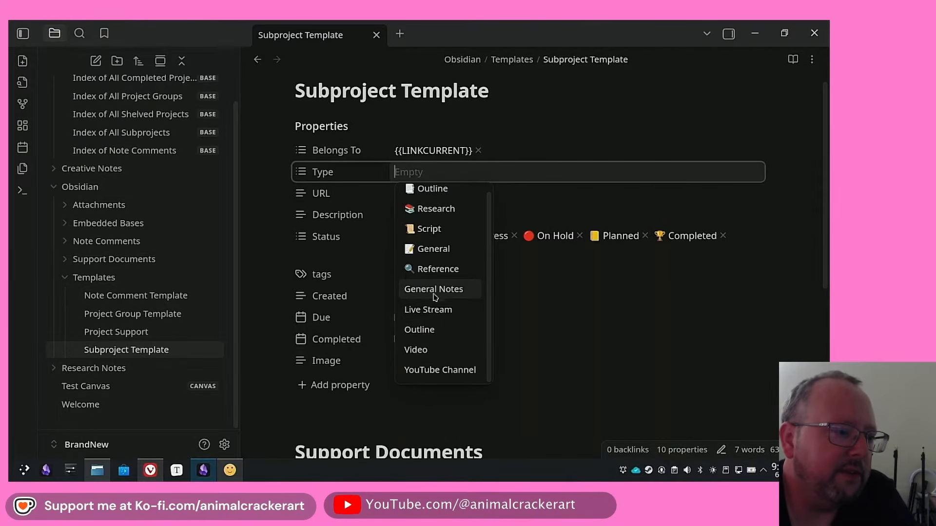
{"action": "left_click", "coordinate": [517, 151]}
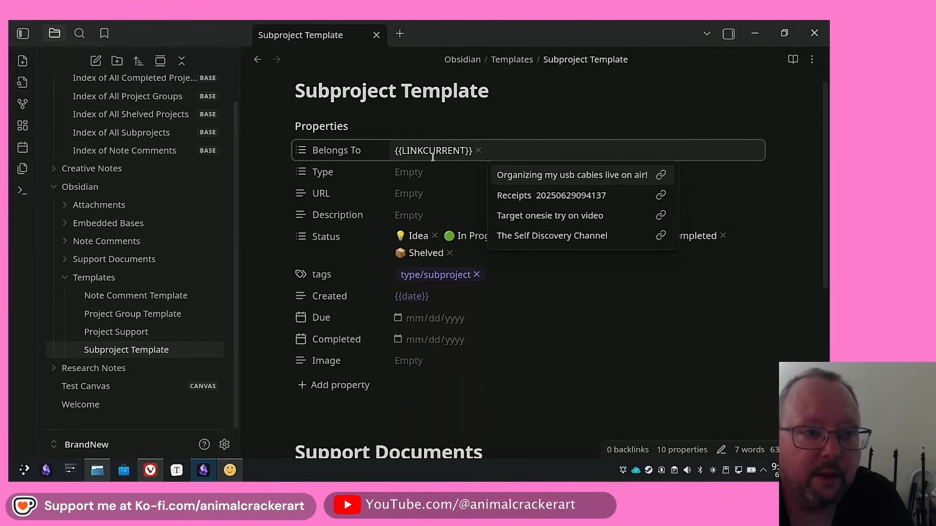
{"action": "key", "text": "Escape"}
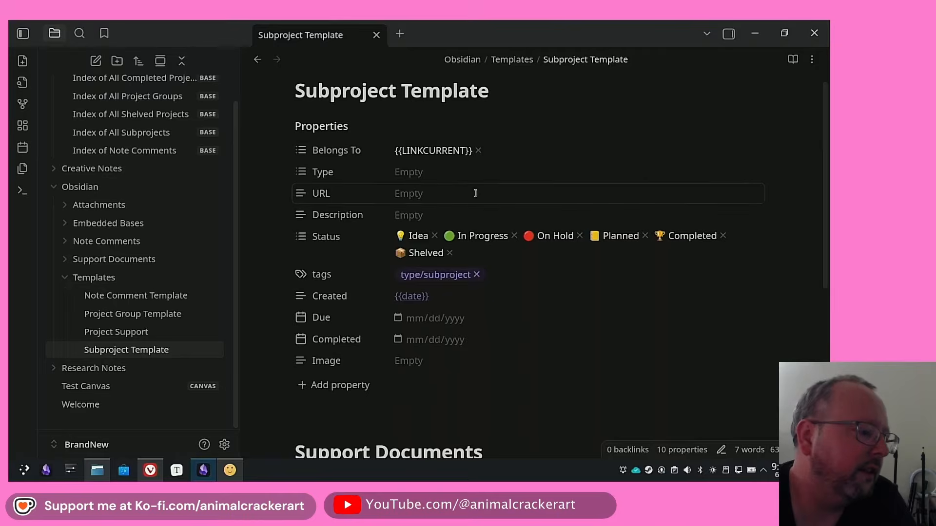
Step: Open the Project Support template and inspect the date link placeholder in its Created property
{"action": "left_click", "coordinate": [117, 332]}
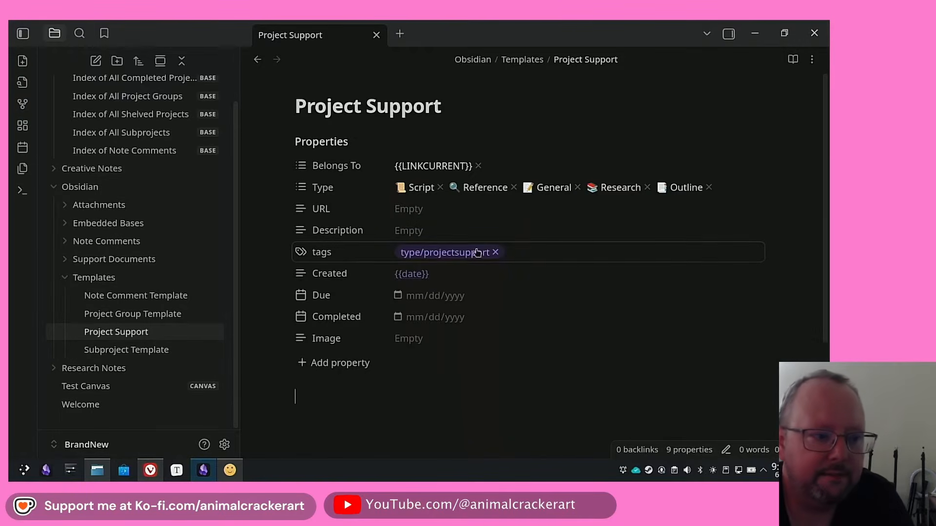
{"action": "left_click", "coordinate": [443, 277]}
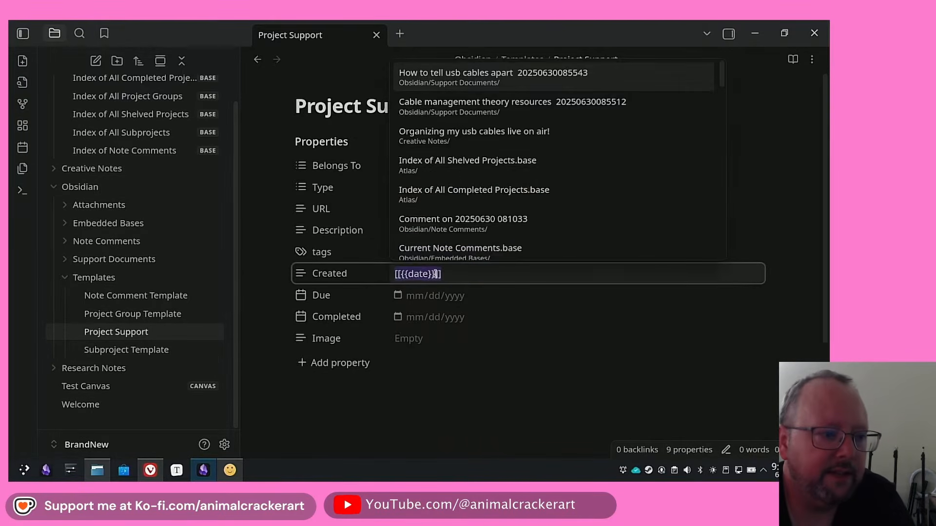
{"action": "left_click", "coordinate": [771, 186]}
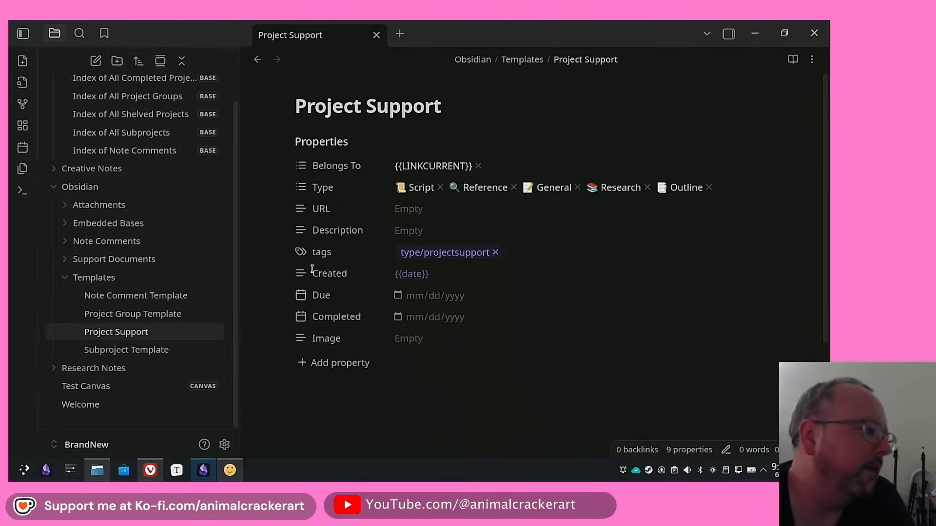
Step: Open Index of All Project Groups in Atlas and compare its Table and Cards views, ending on Cards
{"action": "left_click", "coordinate": [117, 187]}
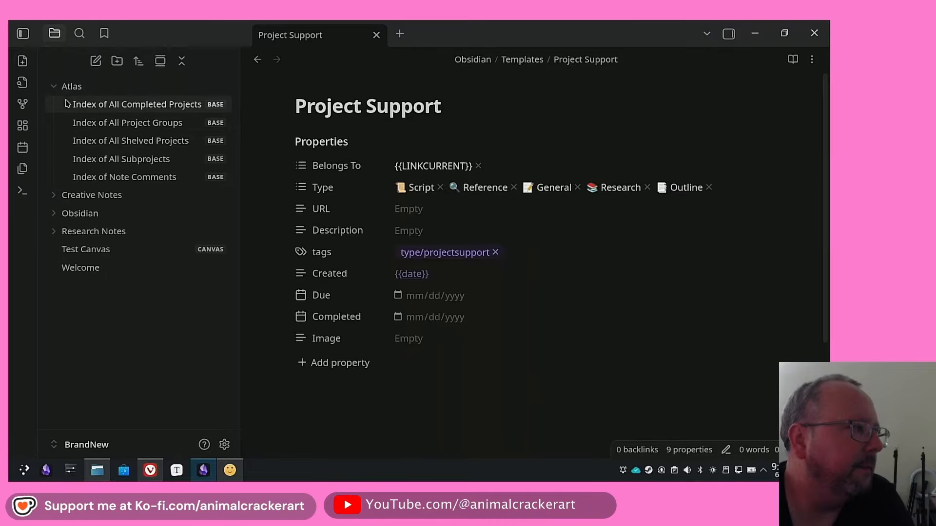
{"action": "left_click", "coordinate": [143, 125]}
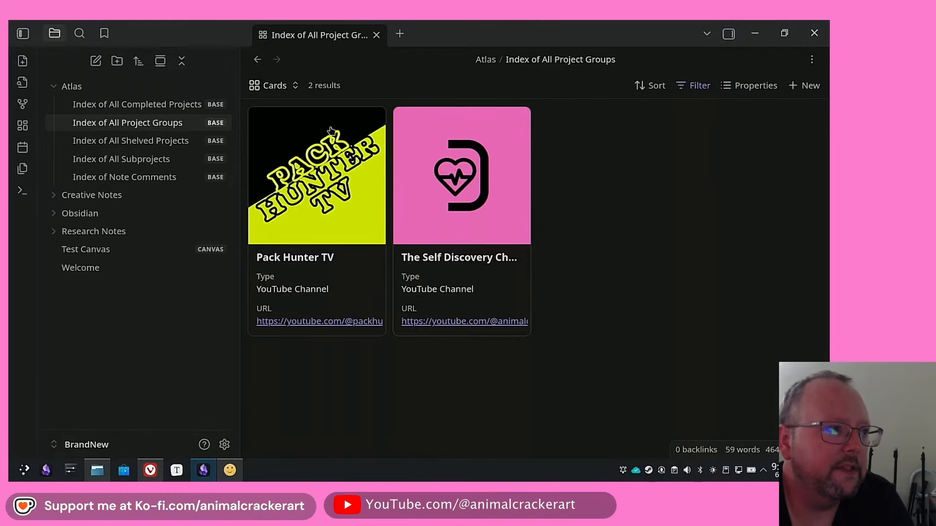
{"action": "left_click", "coordinate": [271, 86]}
{"action": "left_click", "coordinate": [275, 153]}
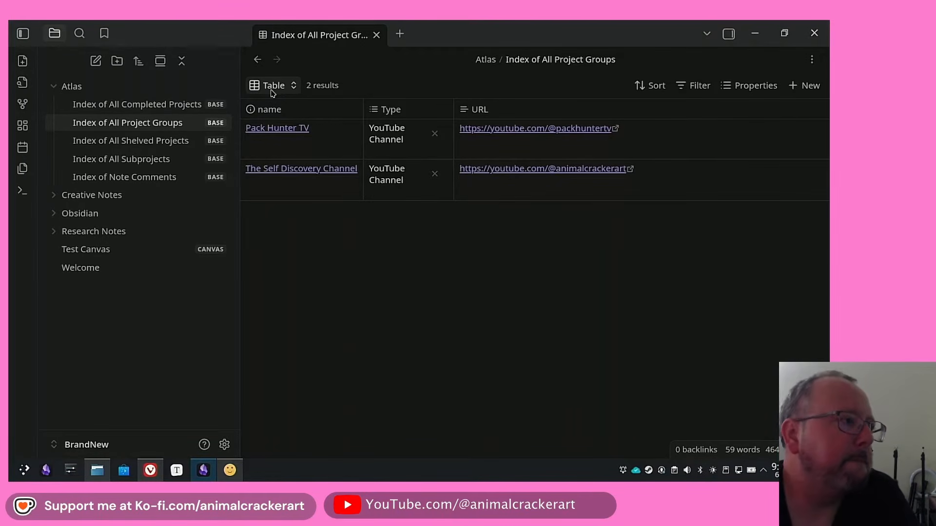
{"action": "left_click", "coordinate": [288, 88]}
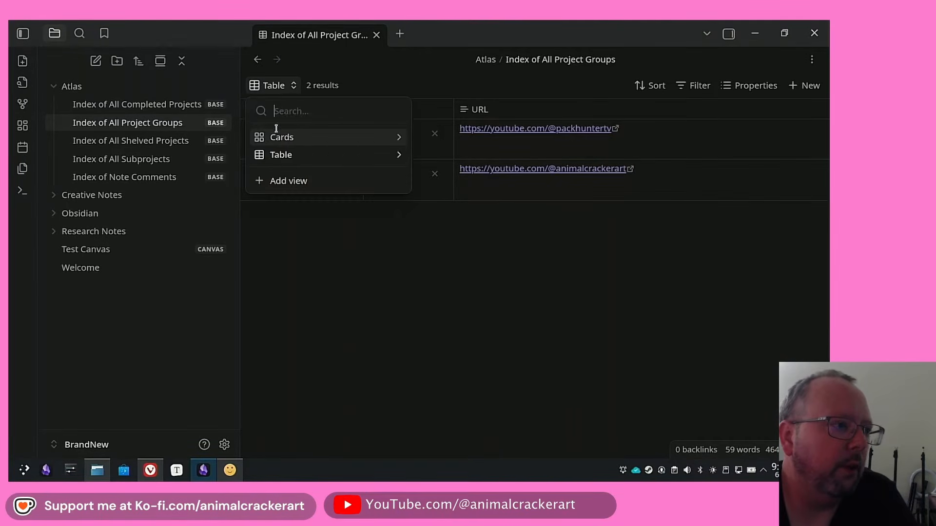
{"action": "left_click", "coordinate": [303, 137]}
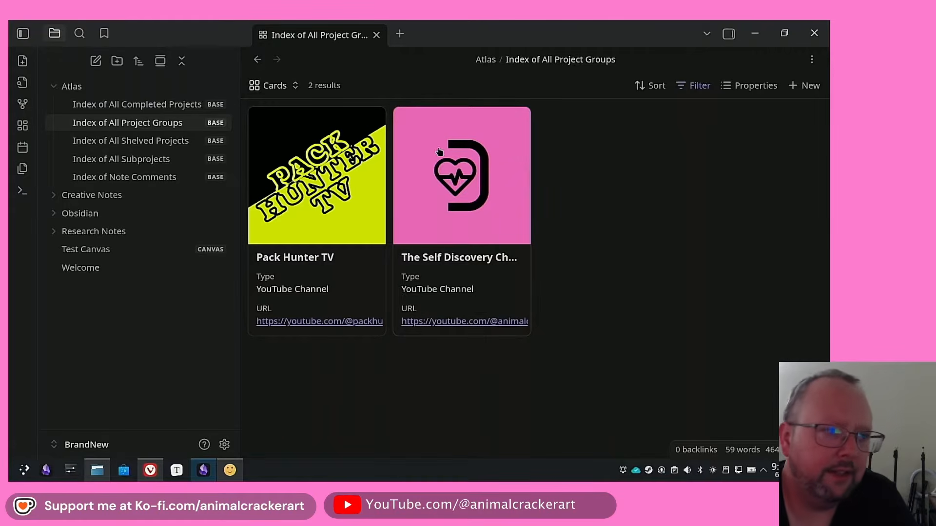
Step: Create the 2025-06-29 note from the Created link in The Self Discovery Channel, and return to the project groups index
{"action": "left_click", "coordinate": [463, 167]}
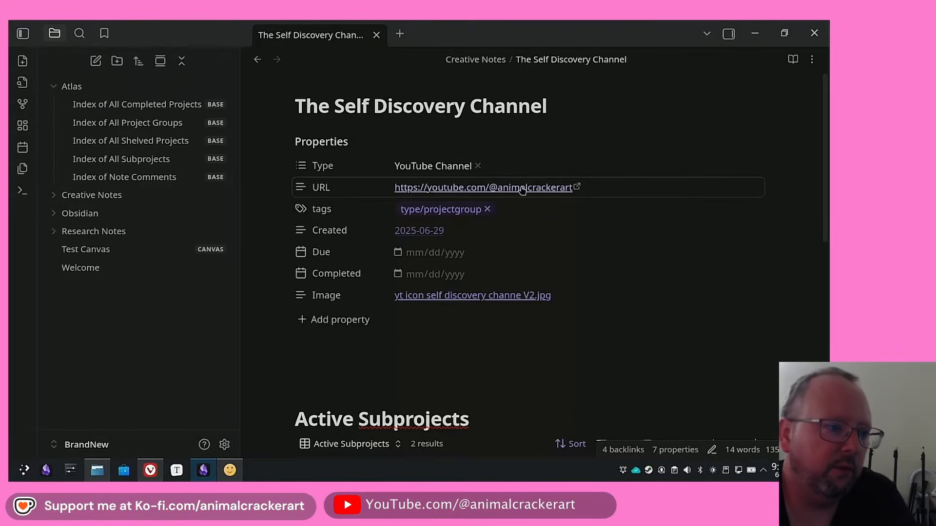
{"action": "left_click", "coordinate": [419, 231]}
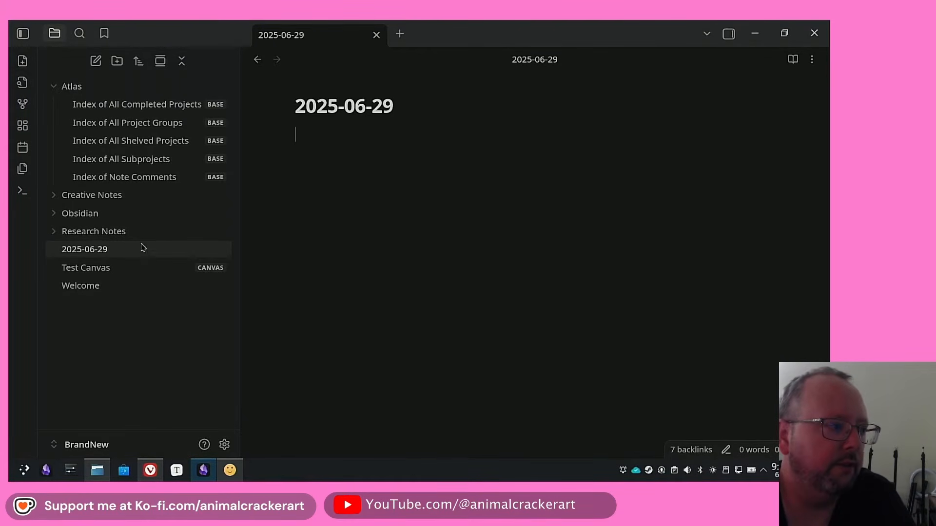
{"action": "left_click", "coordinate": [258, 62]}
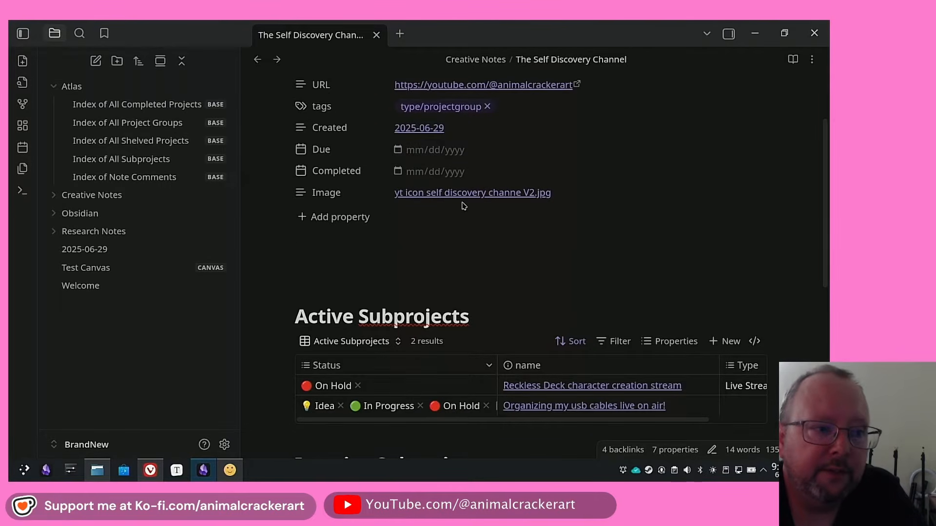
{"action": "left_click", "coordinate": [257, 59]}
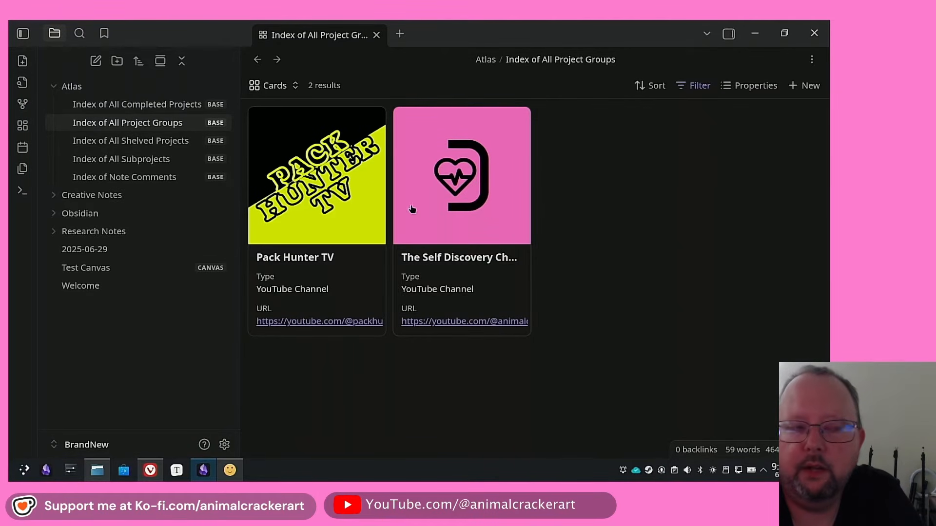
Step: Reopen The Self Discovery Channel from its card and inspect the link syntax in the Image property, leaving it unedited
{"action": "left_click", "coordinate": [418, 173]}
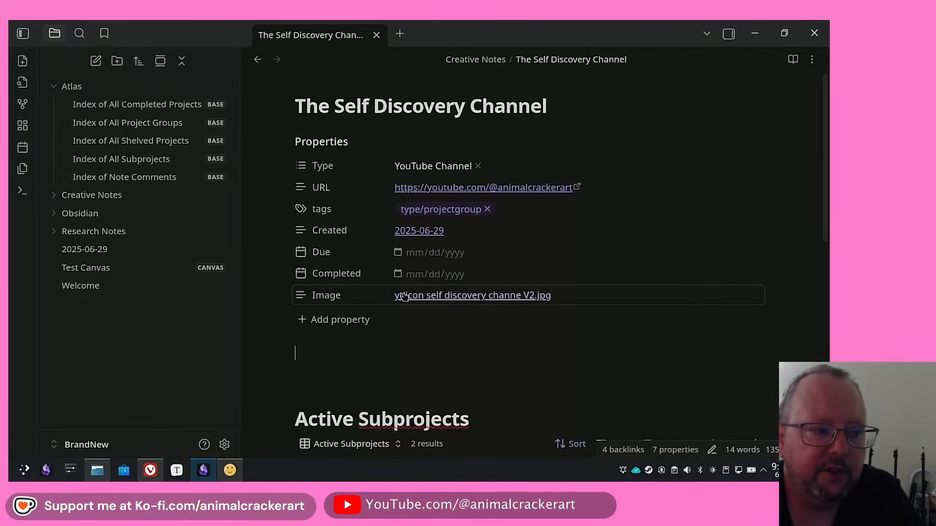
{"action": "left_click", "coordinate": [588, 298]}
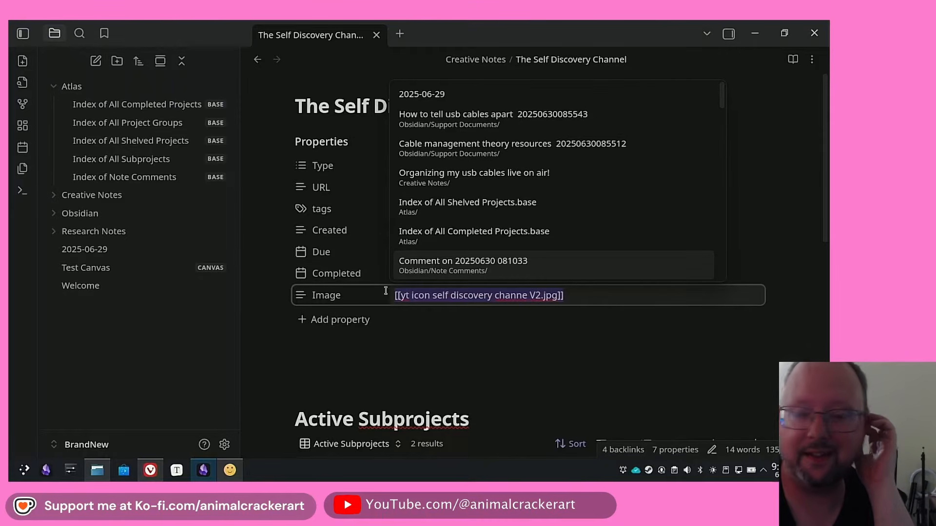
{"action": "left_click", "coordinate": [795, 231]}
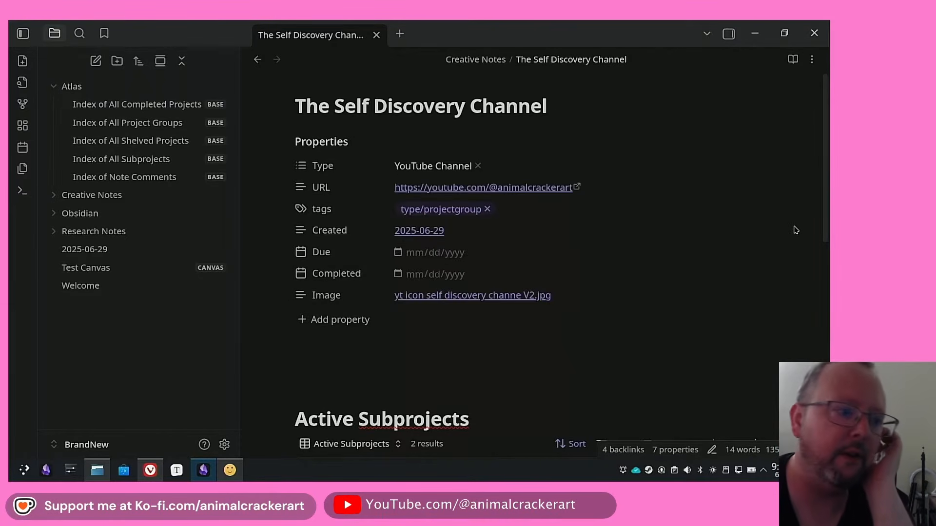
Step: Show the filters that apply to all views of the Active Subprojects table and look through them
{"action": "scroll", "coordinate": [731, 195], "scroll_direction": "down", "scroll_amount": 4}
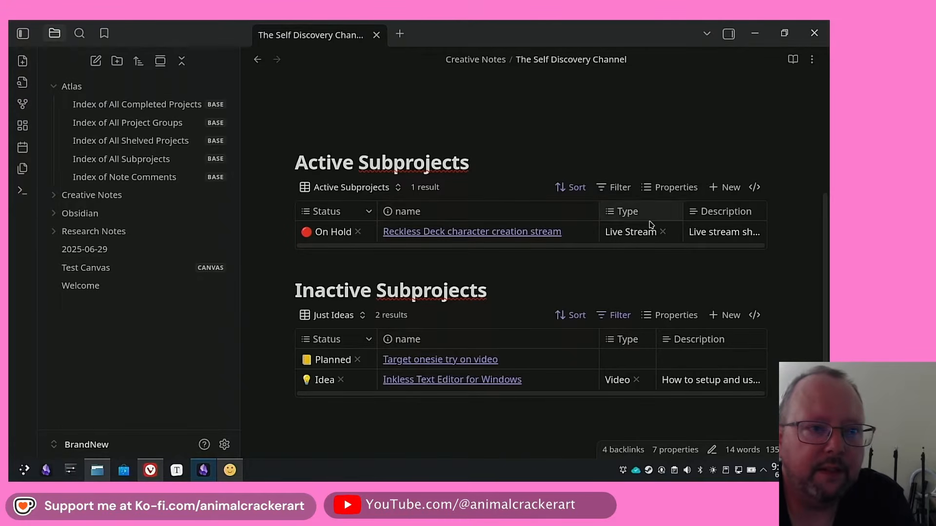
{"action": "left_click", "coordinate": [622, 191]}
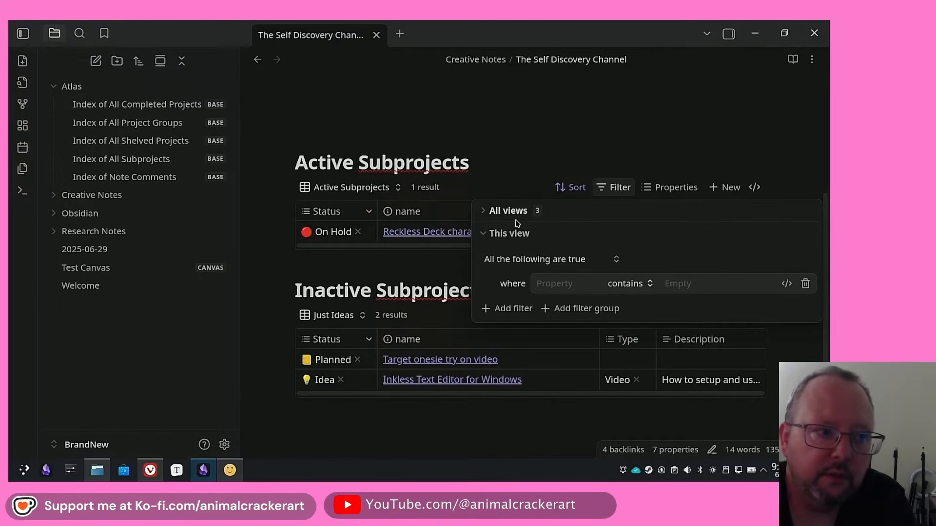
{"action": "left_click", "coordinate": [484, 214]}
{"action": "scroll", "coordinate": [497, 268], "scroll_direction": "down", "scroll_amount": 2}
{"action": "scroll", "coordinate": [508, 248], "scroll_direction": "up", "scroll_amount": 2}
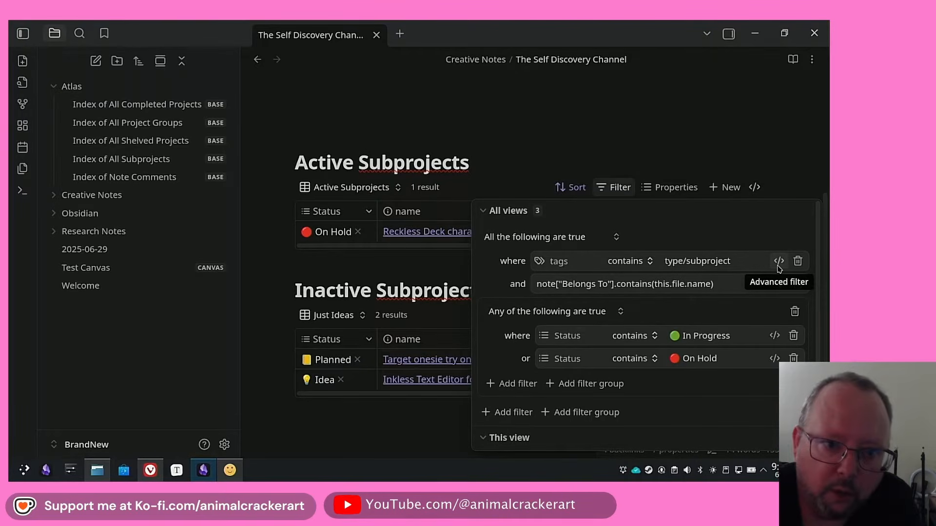
Step: Examine the tags condition and the Belongs To formula in the Active Subprojects filters, and close them without changes
{"action": "left_click_drag", "start_coordinate": [731, 283], "coordinate": [538, 287]}
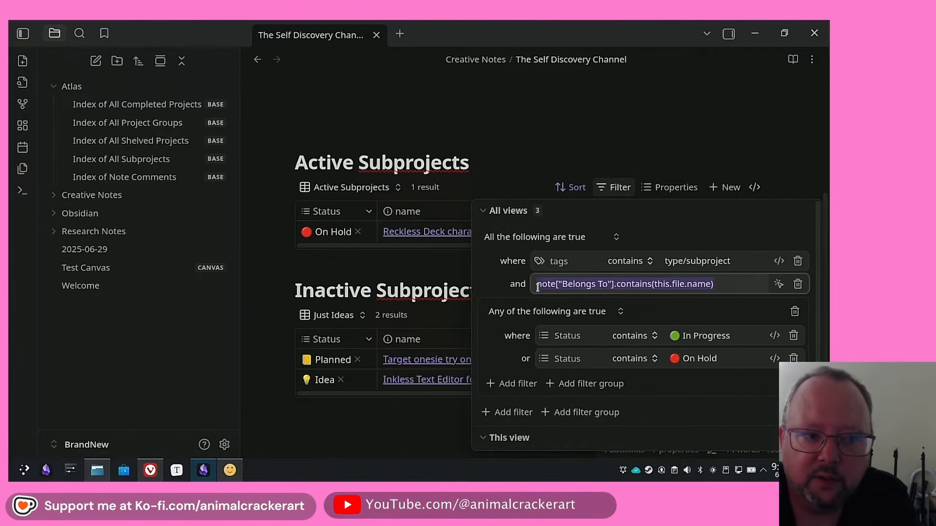
{"action": "left_click", "coordinate": [640, 263]}
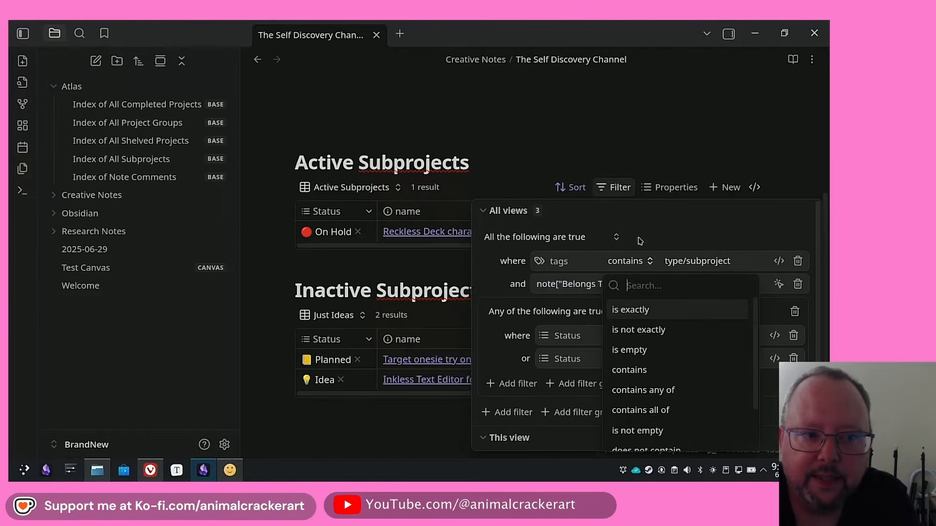
{"action": "left_click", "coordinate": [711, 263]}
{"action": "left_click", "coordinate": [587, 262]}
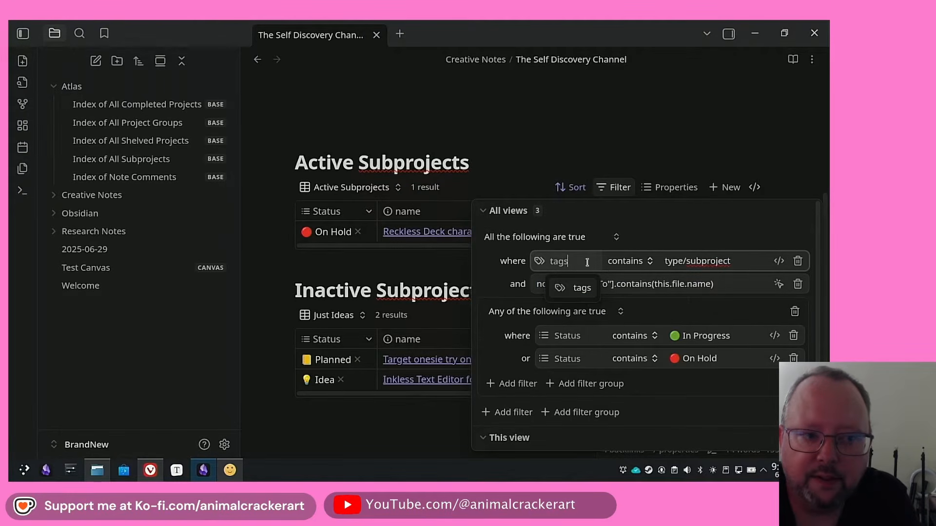
{"action": "left_click", "coordinate": [684, 283]}
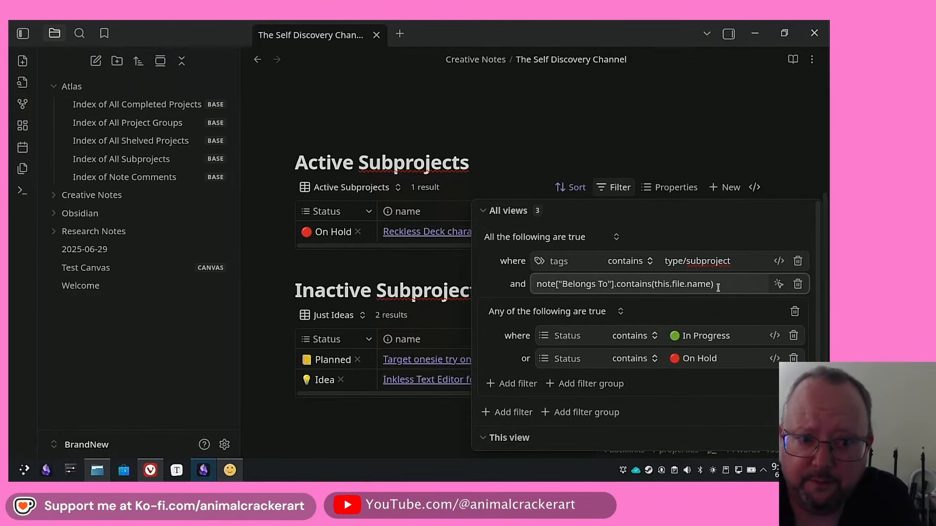
{"action": "left_click_drag", "start_coordinate": [673, 291], "coordinate": [535, 289]}
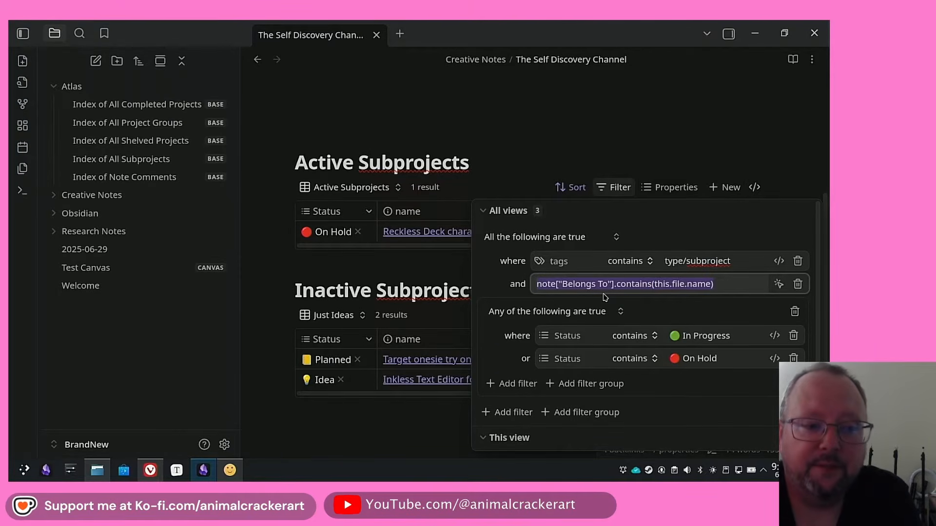
{"action": "left_click", "coordinate": [742, 288]}
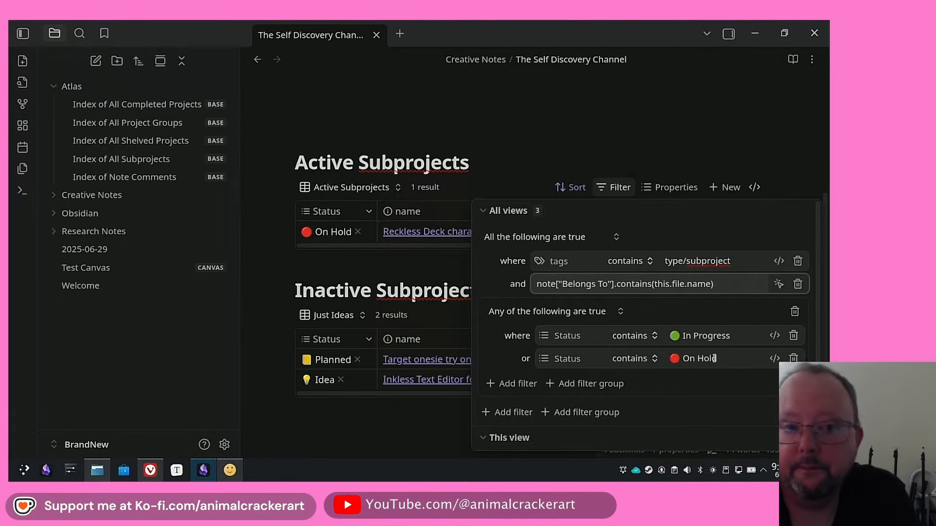
{"action": "left_click", "coordinate": [278, 281]}
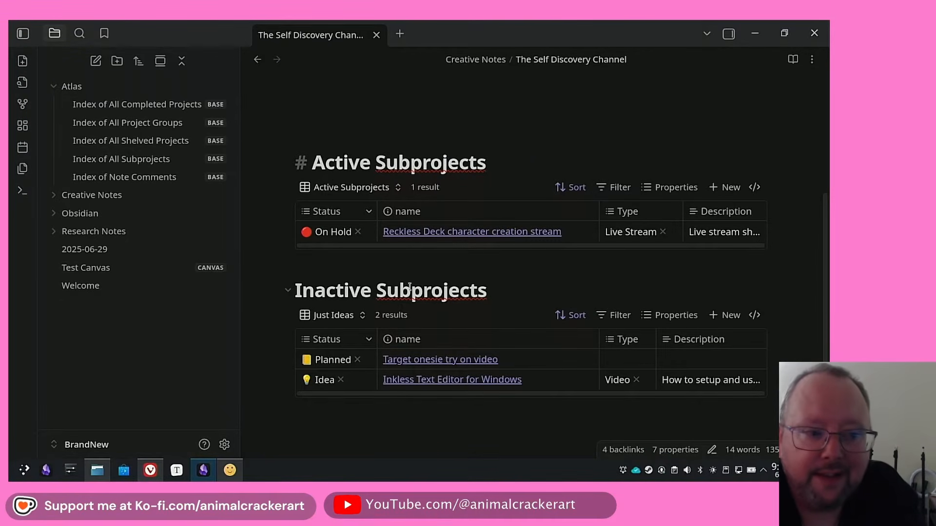
Step: Examine the filter conditions of the Inactive Subprojects table and look over the channel note's properties and tables
{"action": "left_click", "coordinate": [621, 319]}
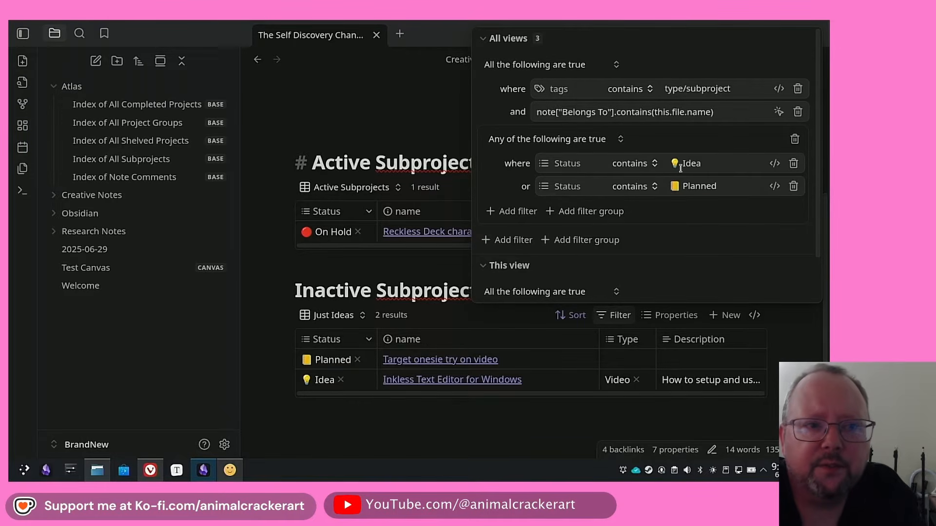
{"action": "left_click", "coordinate": [386, 142]}
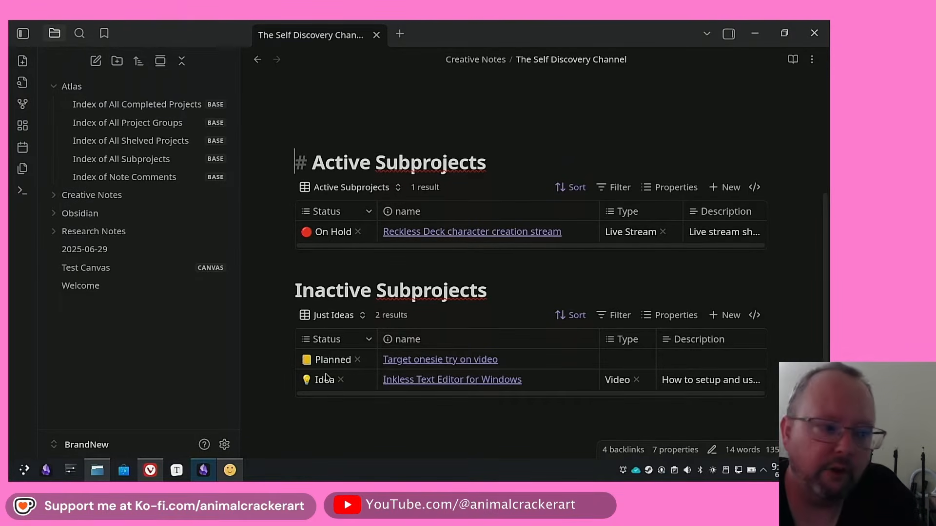
{"action": "scroll", "coordinate": [248, 351], "scroll_direction": "up", "scroll_amount": 2}
{"action": "left_click", "coordinate": [293, 217]}
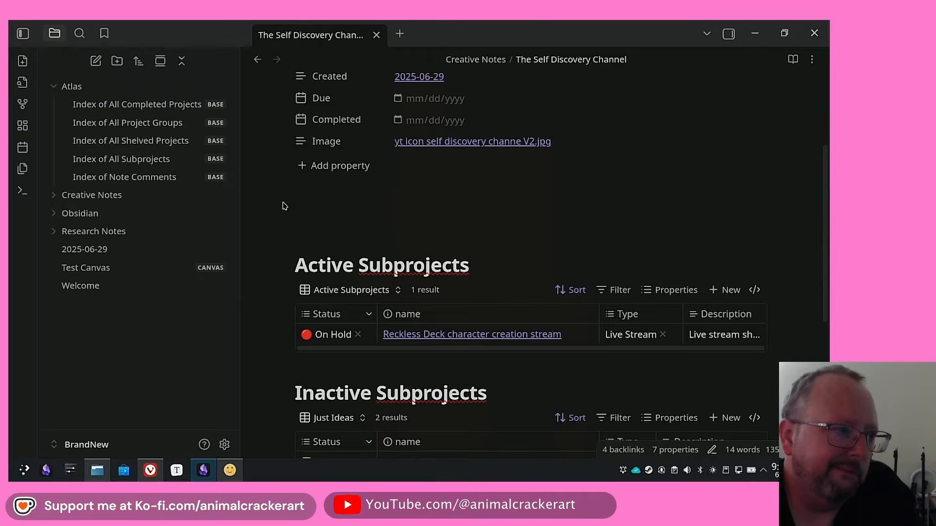
{"action": "scroll", "coordinate": [286, 206], "scroll_direction": "up", "scroll_amount": 5}
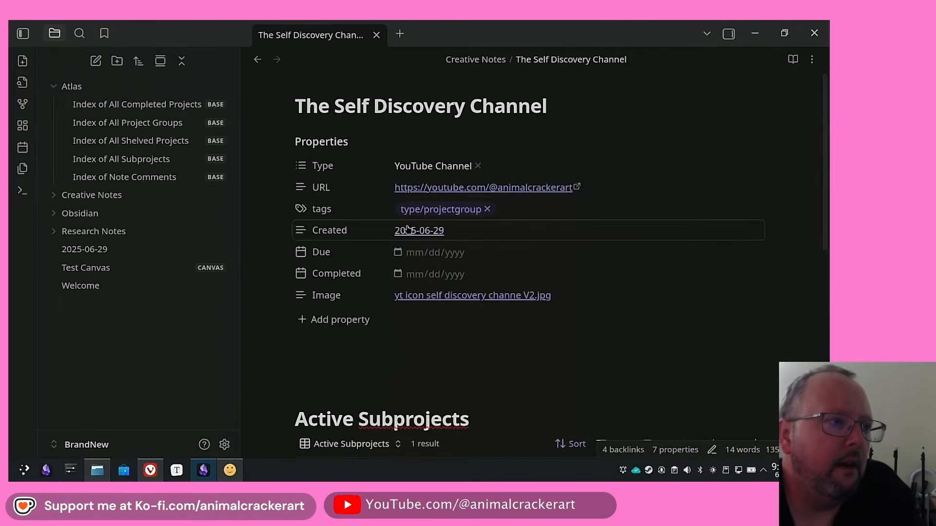
{"action": "scroll", "coordinate": [432, 184], "scroll_direction": "down", "scroll_amount": 6}
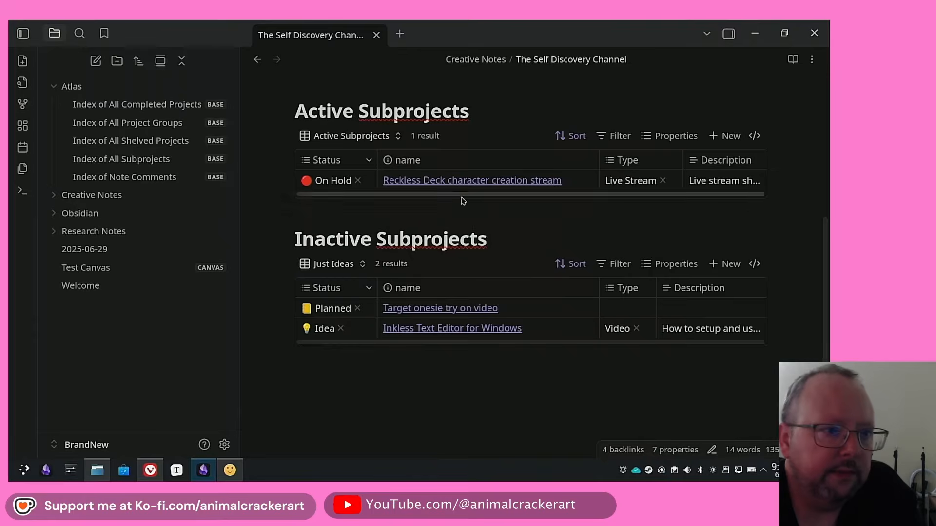
Step: Open the Reckless Deck character creation stream subproject, review its properties and Support Documents table, and return to the channel note
{"action": "left_click", "coordinate": [432, 180]}
{"action": "scroll", "coordinate": [624, 193], "scroll_direction": "down", "scroll_amount": 3}
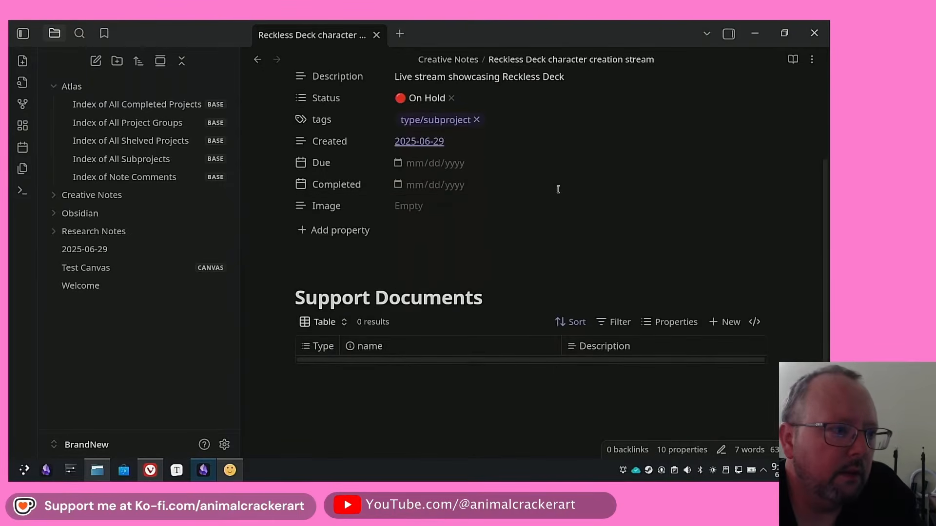
{"action": "scroll", "coordinate": [531, 228], "scroll_direction": "up", "scroll_amount": 3}
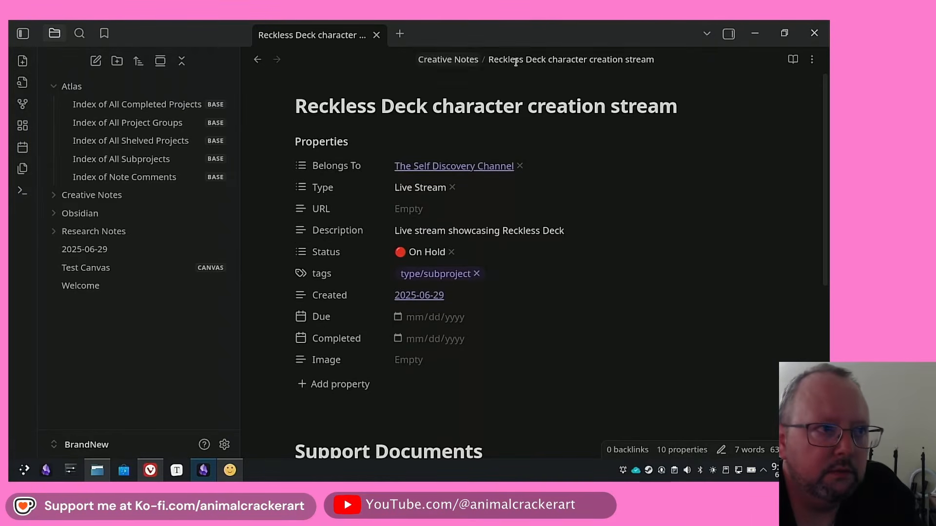
{"action": "scroll", "coordinate": [568, 156], "scroll_direction": "down", "scroll_amount": 5}
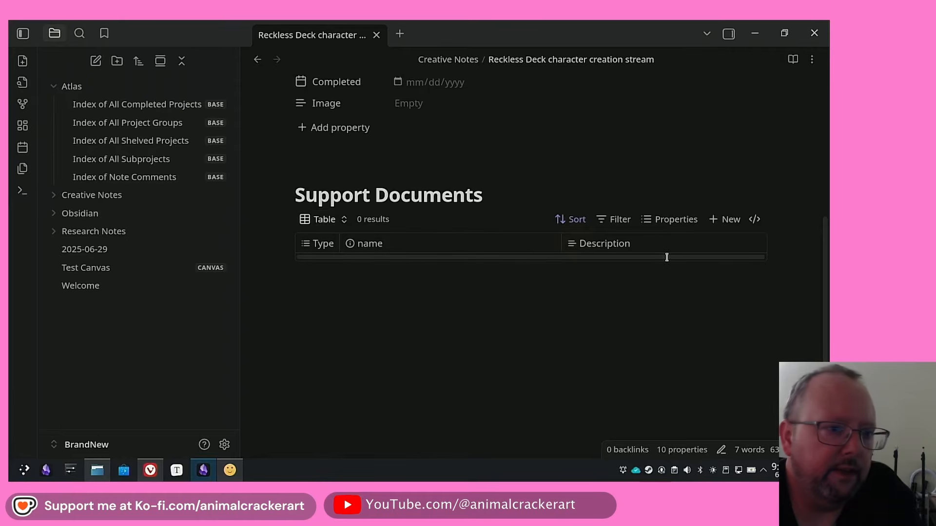
{"action": "scroll", "coordinate": [277, 91], "scroll_direction": "up", "scroll_amount": 5}
{"action": "left_click", "coordinate": [257, 59]}
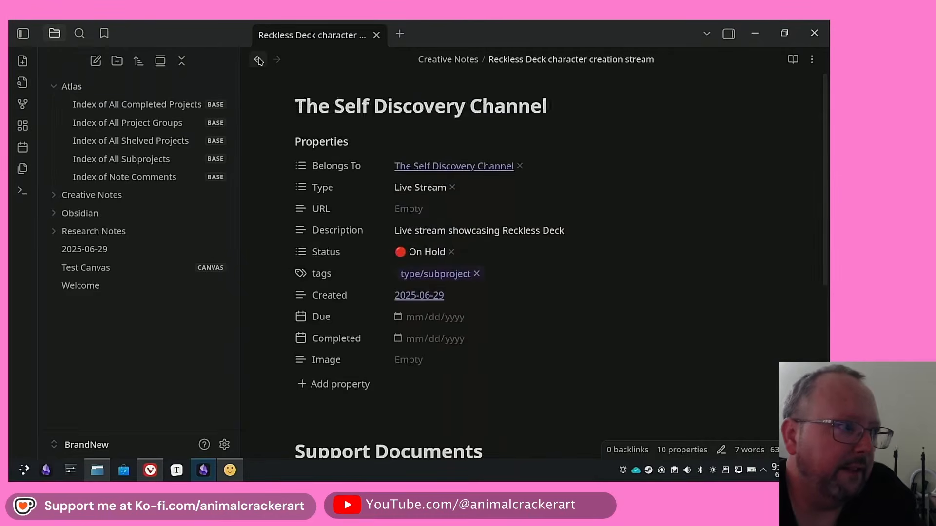
Step: Open Target onesie try on video from Inactive Subprojects and review its properties and Support Documents table
{"action": "scroll", "coordinate": [504, 162], "scroll_direction": "down", "scroll_amount": 10}
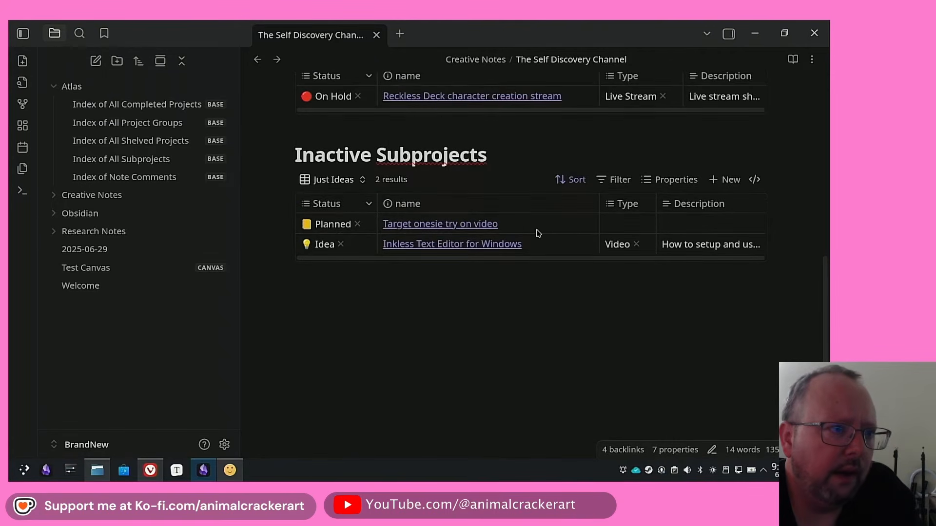
{"action": "left_click", "coordinate": [446, 224]}
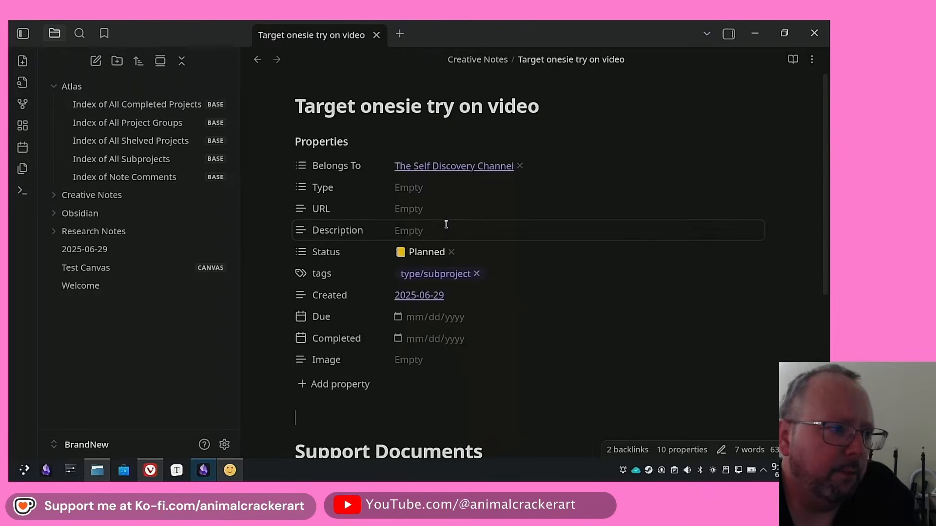
{"action": "scroll", "coordinate": [600, 227], "scroll_direction": "down", "scroll_amount": 2}
{"action": "scroll", "coordinate": [603, 228], "scroll_direction": "down", "scroll_amount": 2}
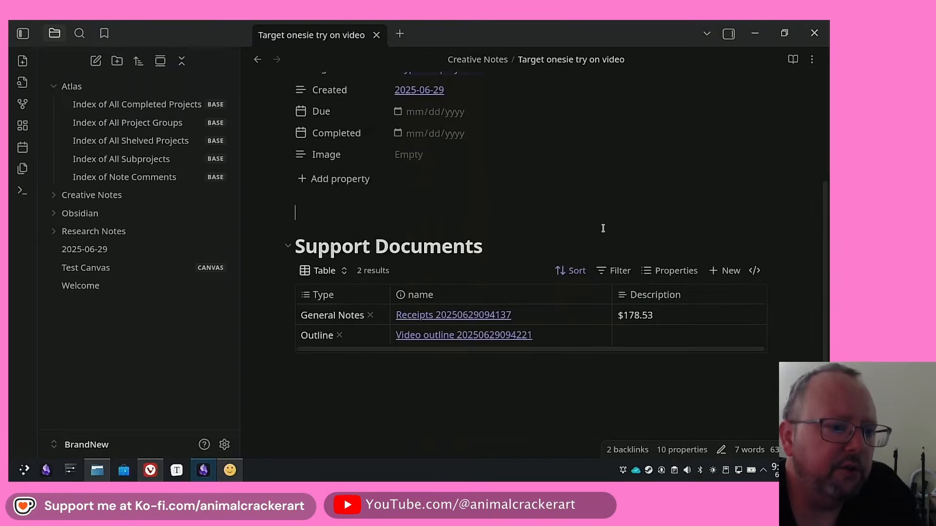
{"action": "scroll", "coordinate": [531, 145], "scroll_direction": "up", "scroll_amount": 4}
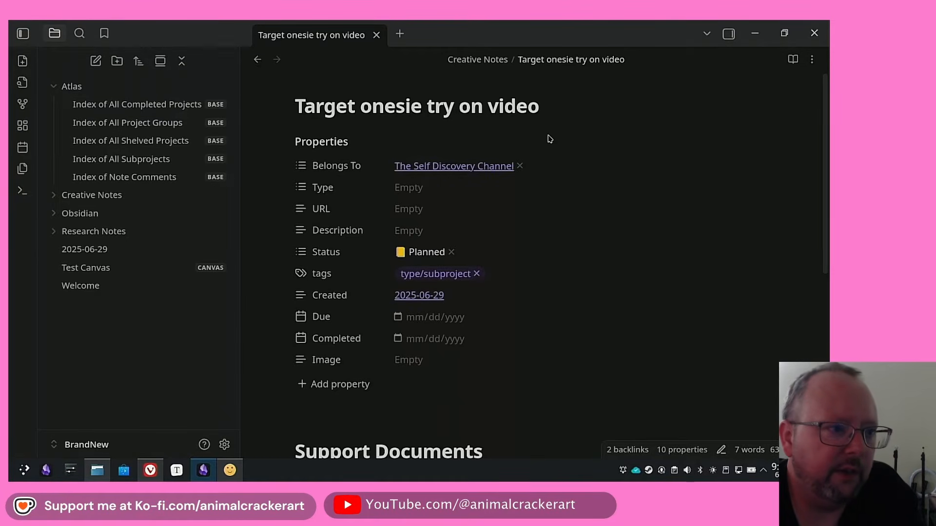
Step: Set the Type of the Receipts support document to General and the Video outline's Type to Outline
{"action": "scroll", "coordinate": [548, 137], "scroll_direction": "down", "scroll_amount": 4}
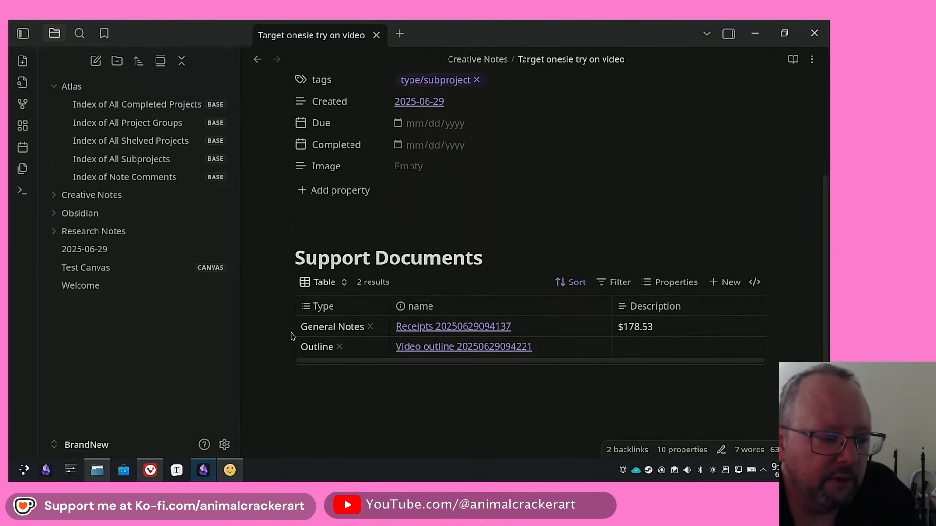
{"action": "left_click", "coordinate": [375, 330]}
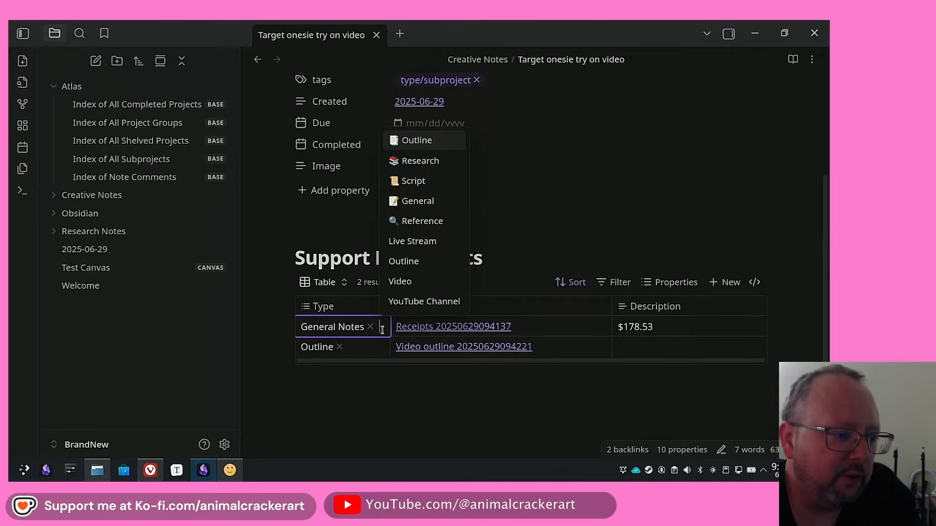
{"action": "left_click", "coordinate": [412, 209]}
{"action": "left_click", "coordinate": [279, 318]}
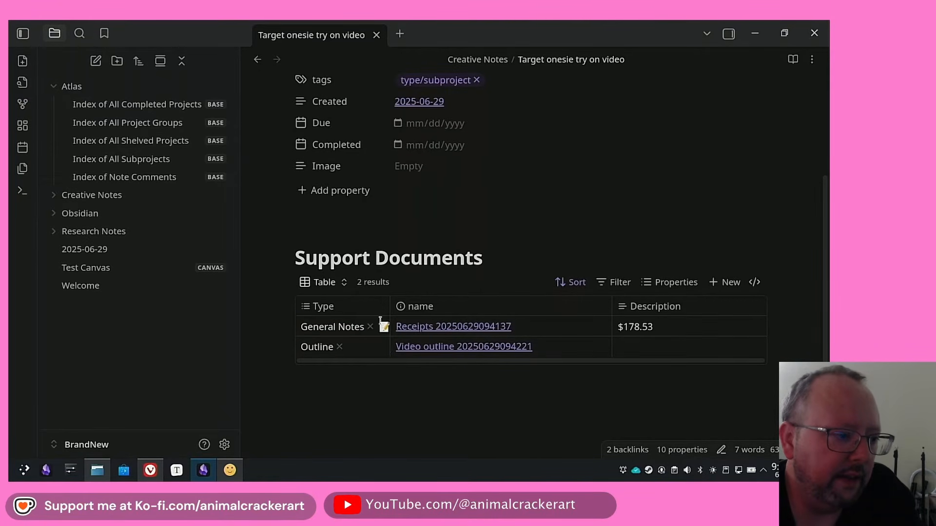
{"action": "left_click", "coordinate": [361, 350]}
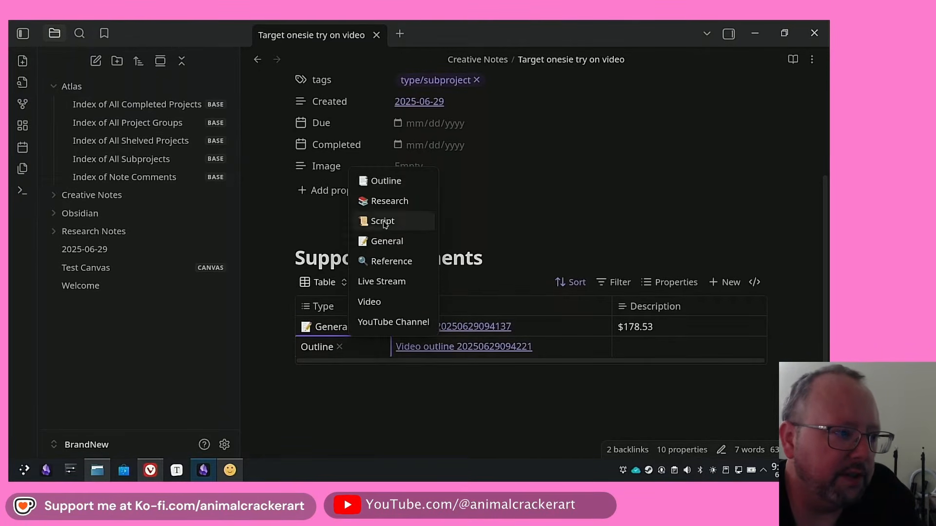
{"action": "left_click", "coordinate": [387, 181]}
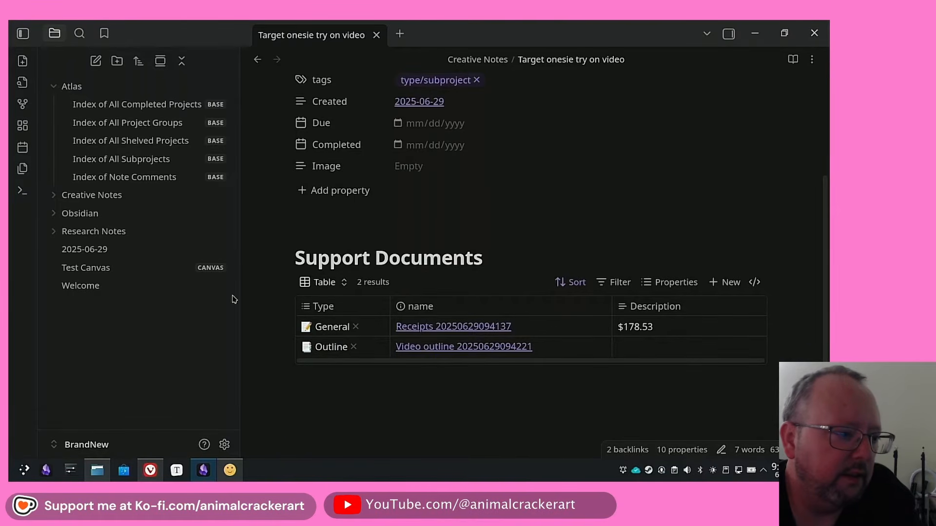
{"action": "left_click", "coordinate": [524, 225]}
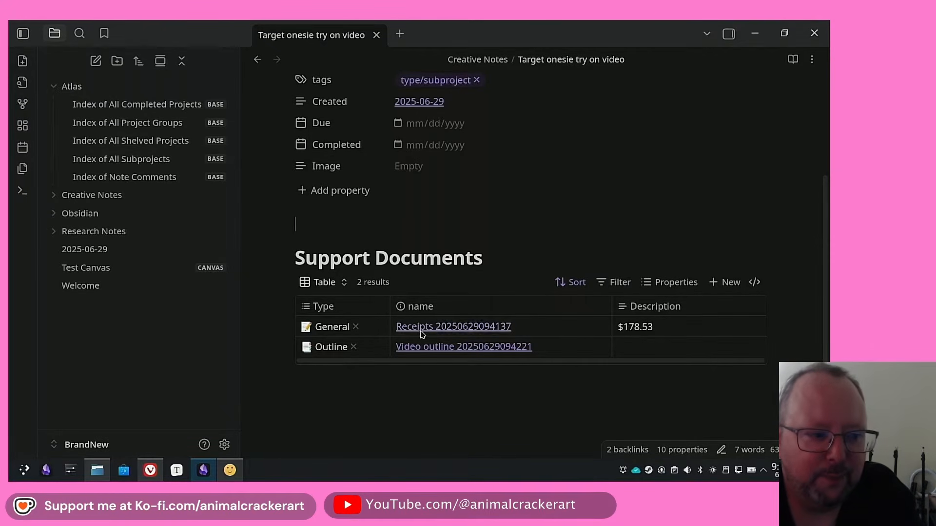
Step: Check the Receipts entry's Description in Support Documents without changing it, and look over the subproject's properties
{"action": "left_click", "coordinate": [625, 326]}
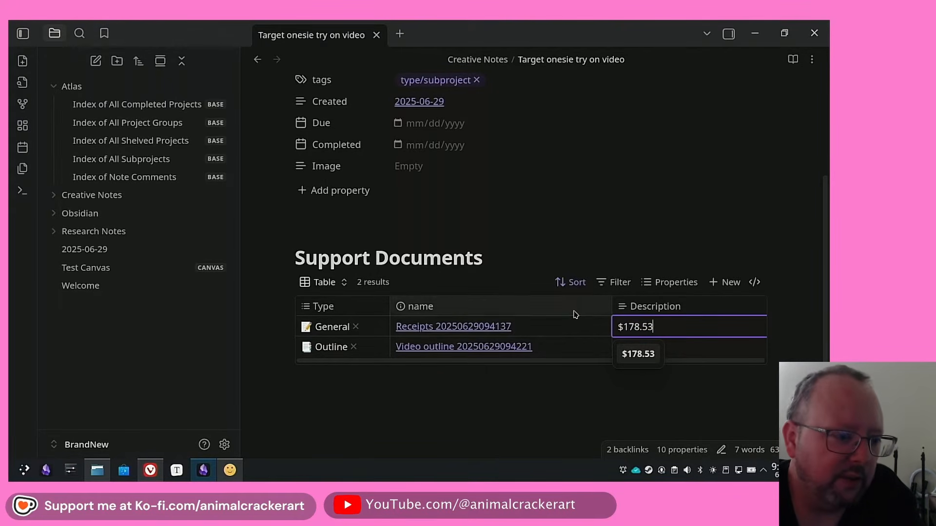
{"action": "left_click", "coordinate": [417, 232]}
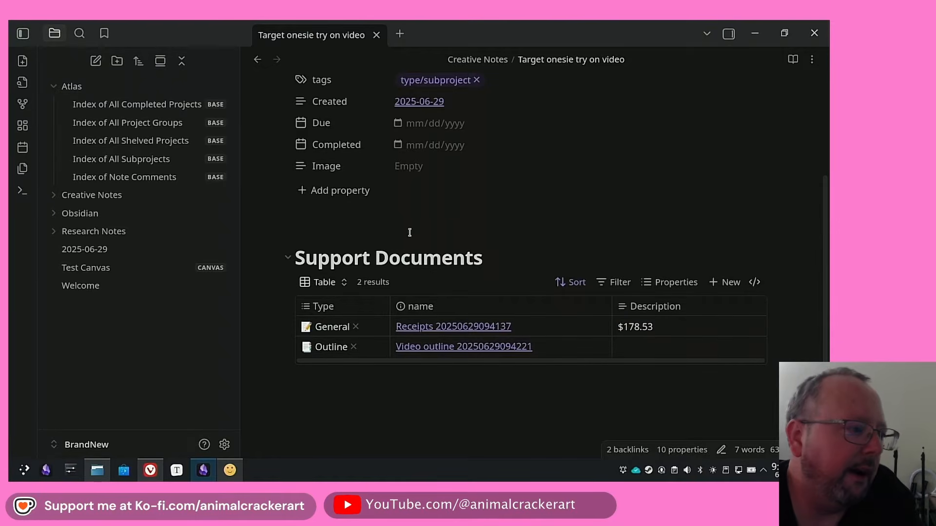
{"action": "scroll", "coordinate": [357, 219], "scroll_direction": "up", "scroll_amount": 4}
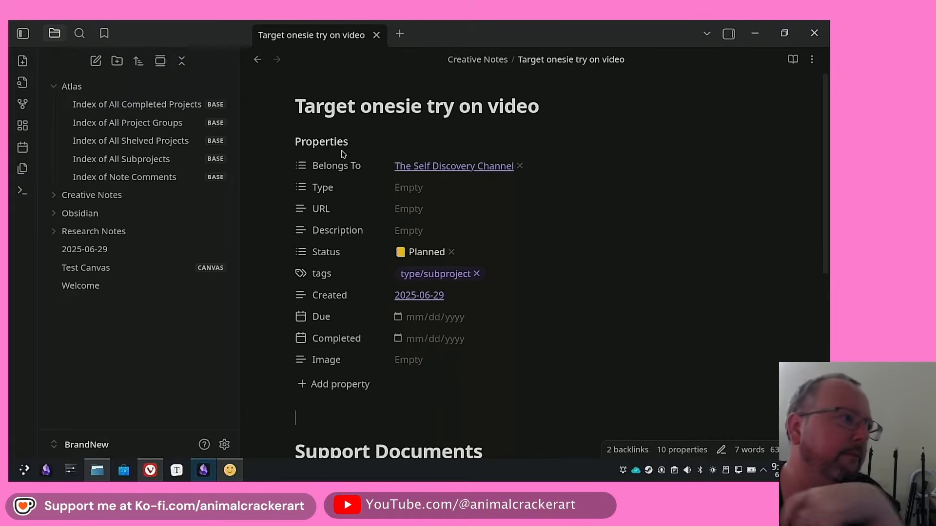
Step: Open The Self Discovery Channel from Index of All Project Groups, and open its Target onesie try on video subproject down to Support Documents
{"action": "left_click", "coordinate": [181, 125]}
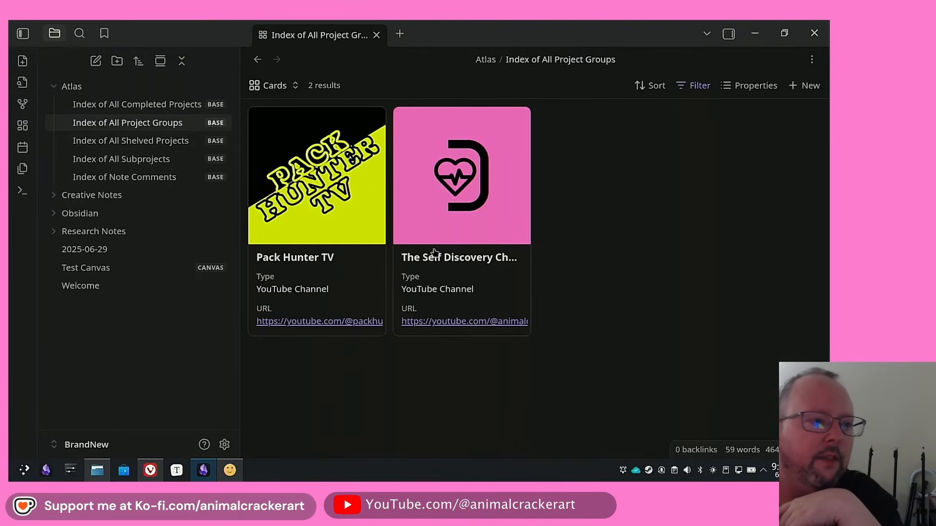
{"action": "left_click", "coordinate": [498, 289]}
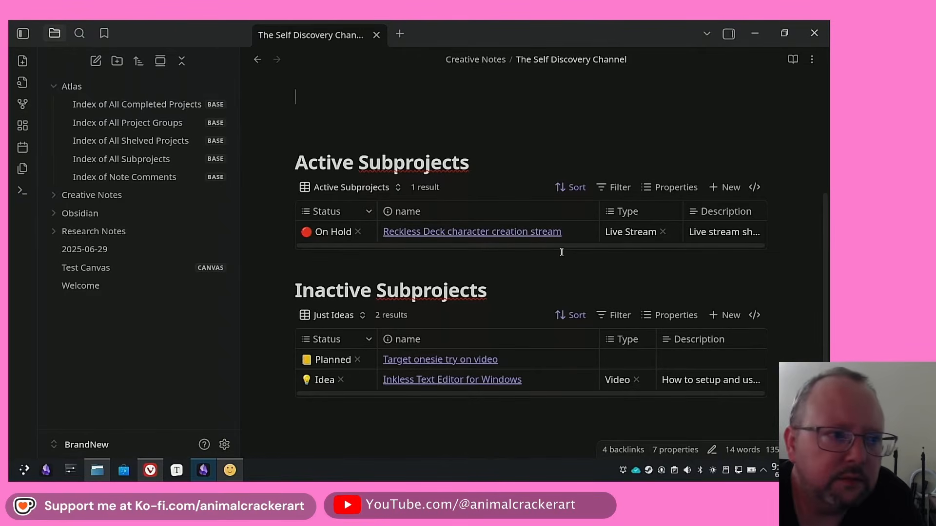
{"action": "left_click", "coordinate": [414, 361]}
{"action": "scroll", "coordinate": [607, 255], "scroll_direction": "down", "scroll_amount": 2}
{"action": "scroll", "coordinate": [607, 254], "scroll_direction": "down", "scroll_amount": 3}
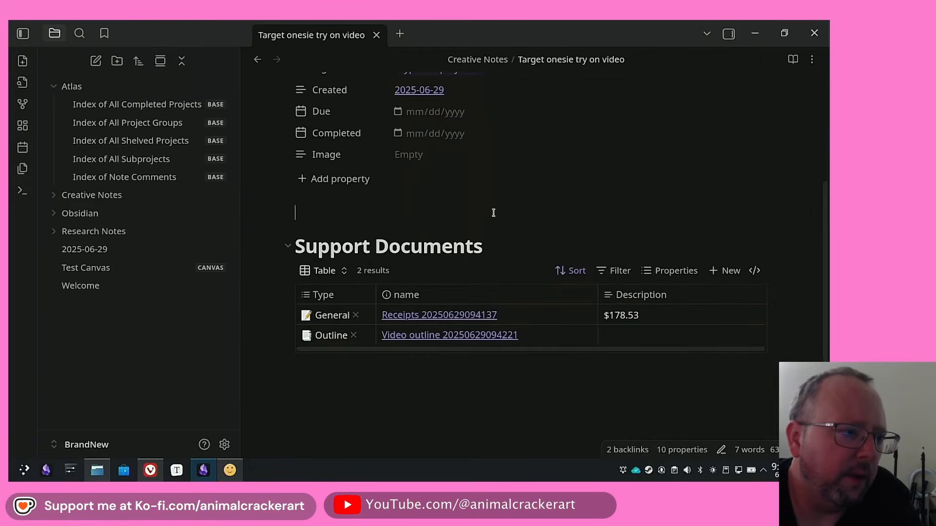
Step: Open the Receipts support document and review its properties and empty note body
{"action": "left_click", "coordinate": [419, 318]}
{"action": "scroll", "coordinate": [458, 313], "scroll_direction": "down", "scroll_amount": 3}
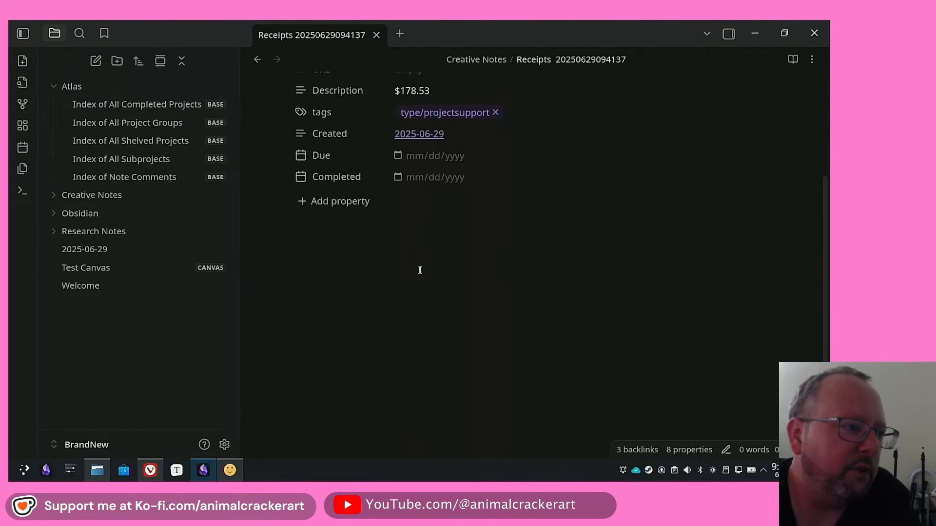
{"action": "scroll", "coordinate": [487, 307], "scroll_direction": "up", "scroll_amount": 3}
{"action": "scroll", "coordinate": [432, 381], "scroll_direction": "down", "scroll_amount": 1}
{"action": "scroll", "coordinate": [432, 382], "scroll_direction": "up", "scroll_amount": 1}
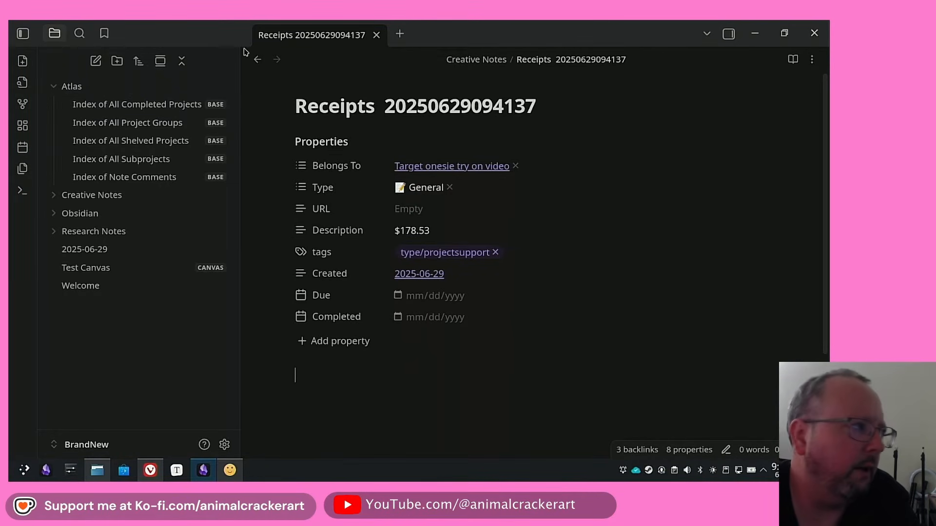
Step: Show the note comments table beside the Receipts note with the file list hidden, and compare it on the parent subproject and channel notes
{"action": "left_click", "coordinate": [28, 39]}
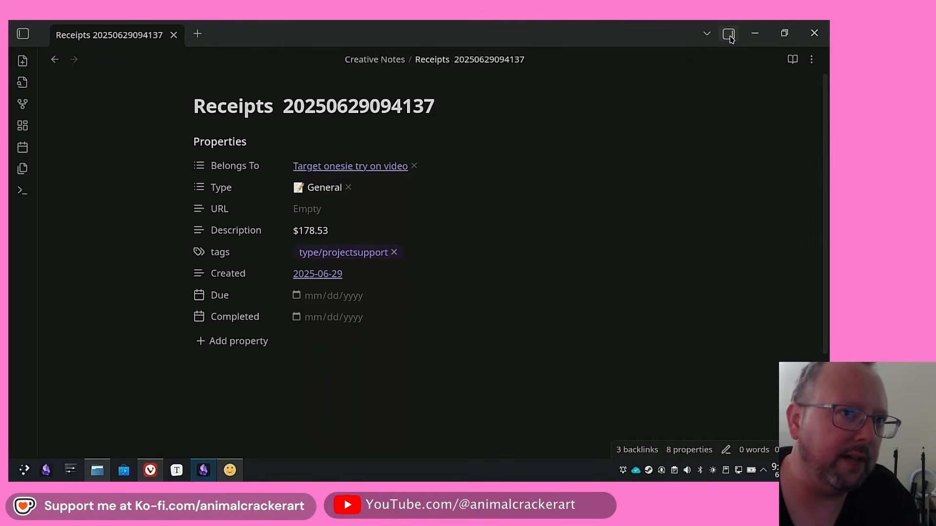
{"action": "left_click", "coordinate": [728, 34]}
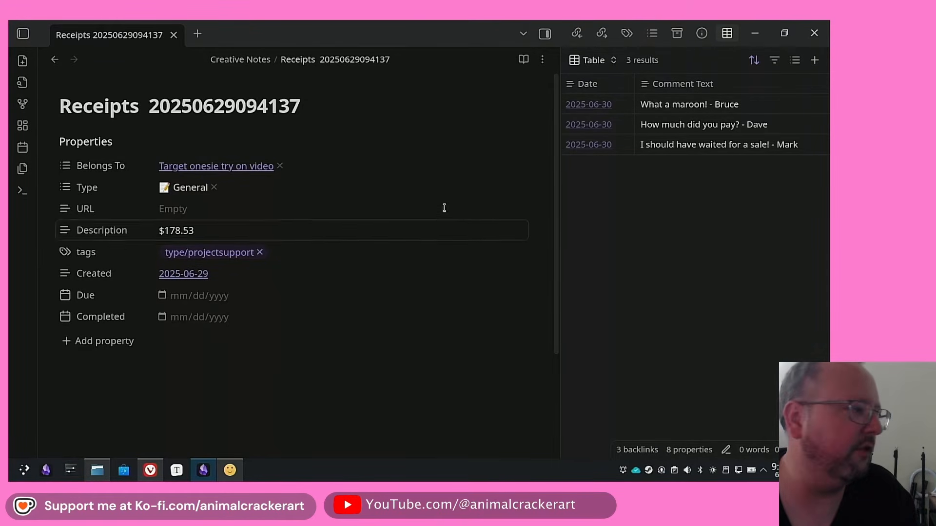
{"action": "left_click", "coordinate": [53, 60]}
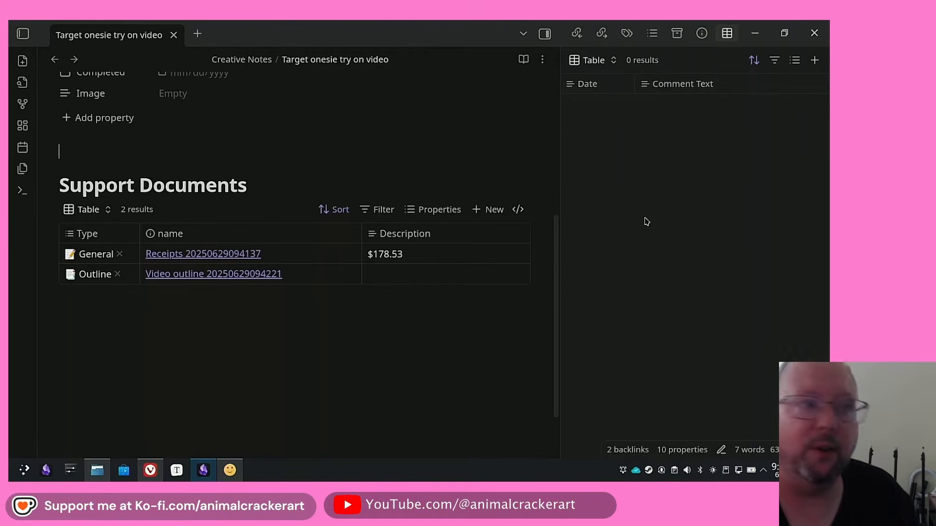
{"action": "scroll", "coordinate": [195, 152], "scroll_direction": "up", "scroll_amount": 1}
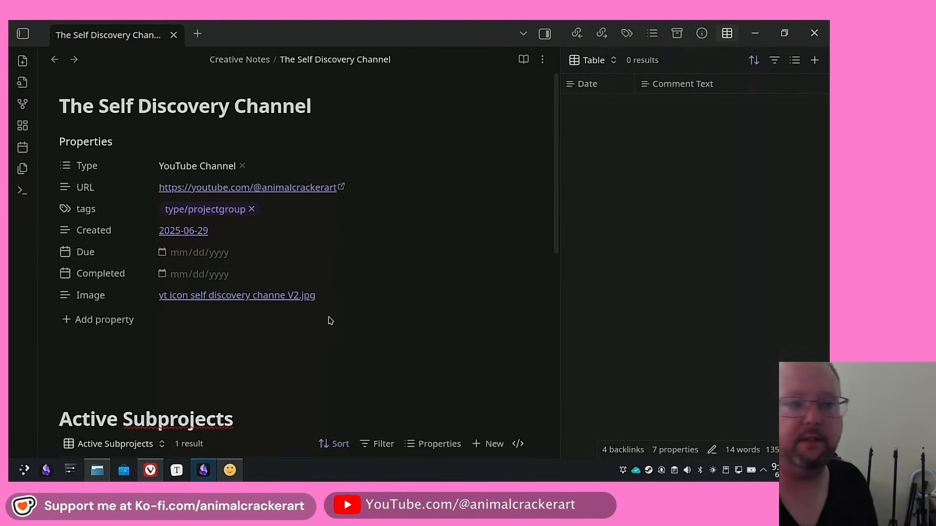
Step: Show the file list again and open Index of All Project Groups
{"action": "left_click", "coordinate": [23, 33]}
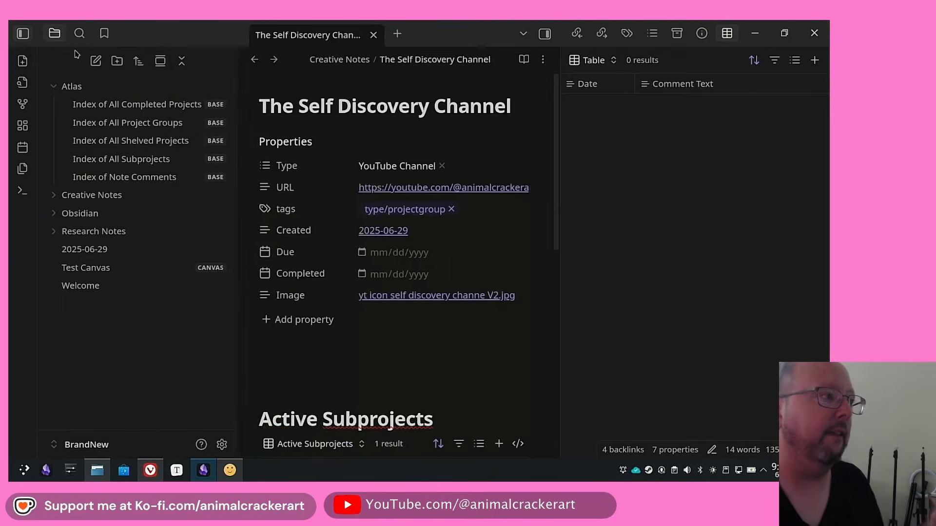
{"action": "left_click", "coordinate": [135, 104]}
{"action": "left_click", "coordinate": [140, 123]}
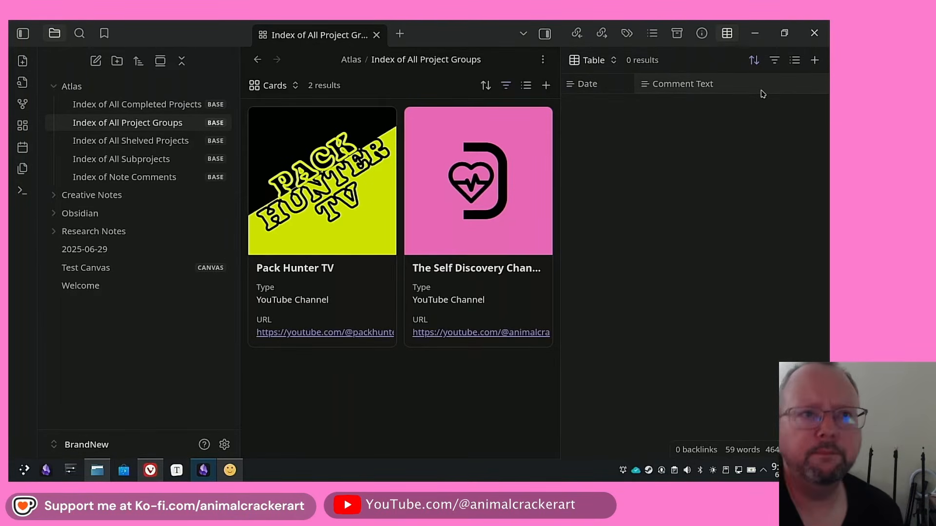
Step: Move the Current Note Comments table from the sidebar to a short pane below the main note, and hide the sidebar
{"action": "left_click_drag", "start_coordinate": [728, 39], "coordinate": [409, 390]}
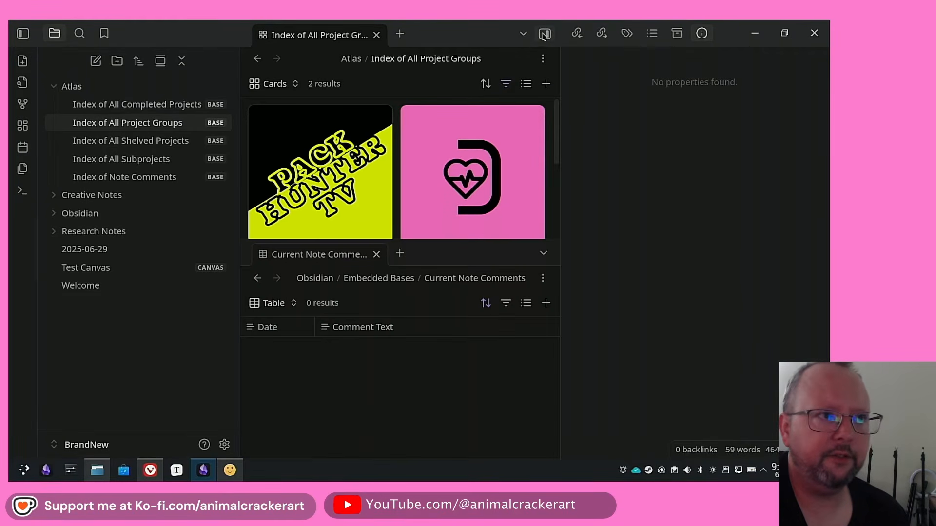
{"action": "left_click", "coordinate": [545, 33]}
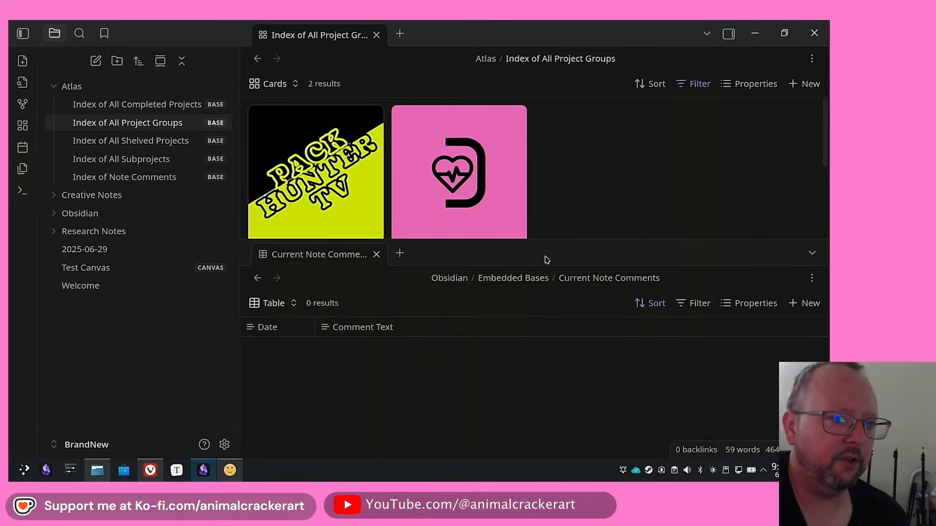
{"action": "left_click_drag", "start_coordinate": [560, 238], "coordinate": [571, 345]}
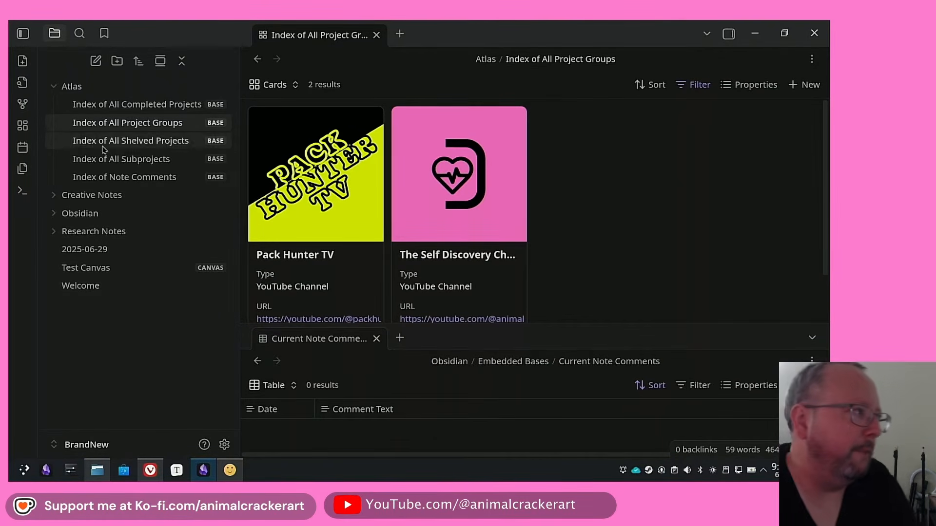
Step: Hide the file list and go through The Self Discovery Channel to the Receipts note to view its comments in the pane below
{"action": "left_click", "coordinate": [23, 34]}
{"action": "left_click", "coordinate": [258, 163]}
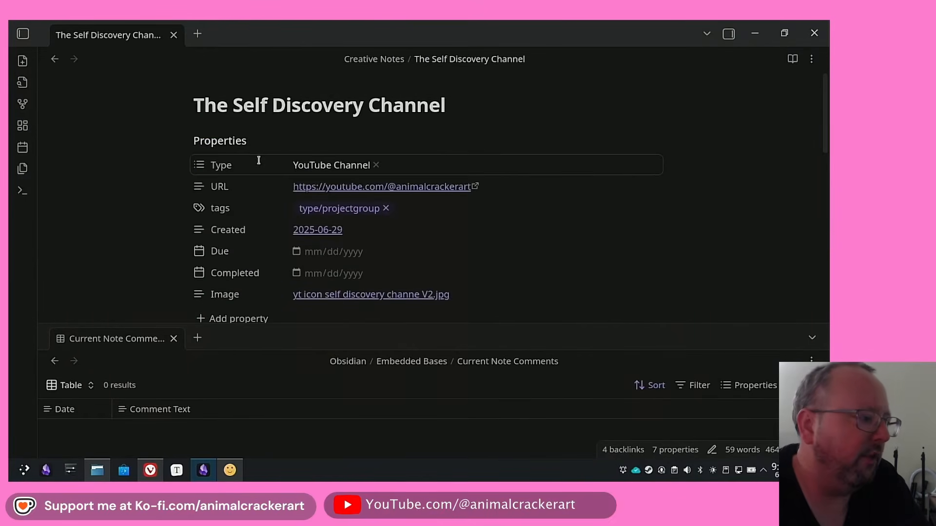
{"action": "scroll", "coordinate": [545, 242], "scroll_direction": "down", "scroll_amount": 3}
{"action": "scroll", "coordinate": [545, 242], "scroll_direction": "down", "scroll_amount": 5}
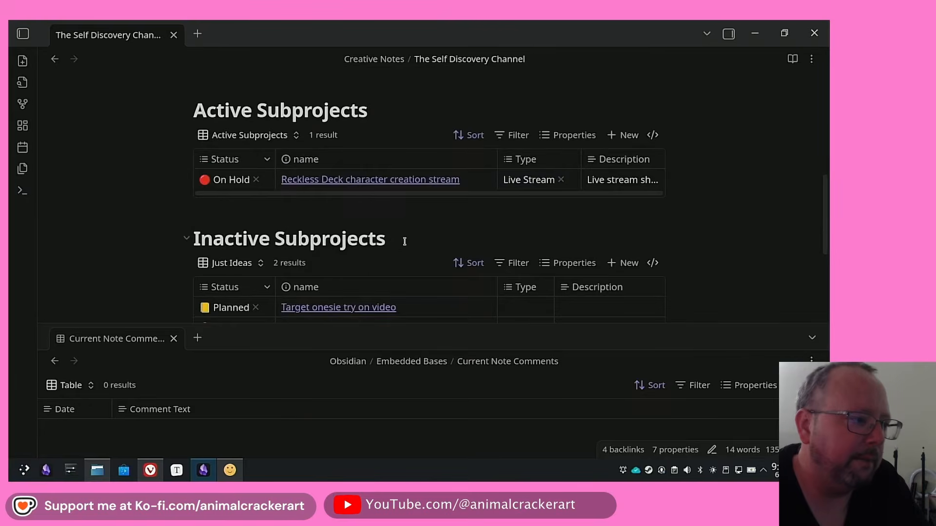
{"action": "left_click", "coordinate": [330, 264]}
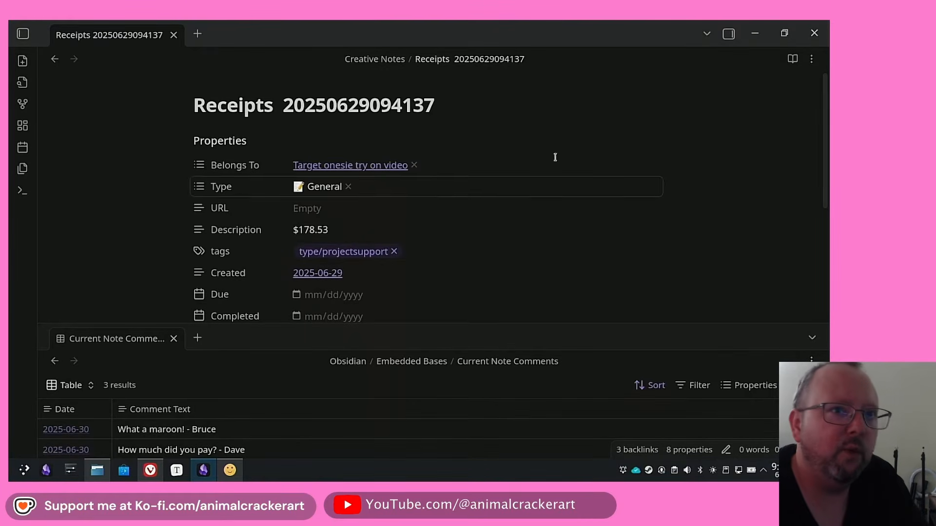
Step: Move the Current Note Comments table back into the sidebar and return to The Self Discovery Channel note
{"action": "left_click", "coordinate": [728, 33]}
{"action": "left_click_drag", "start_coordinate": [117, 338], "coordinate": [720, 45]}
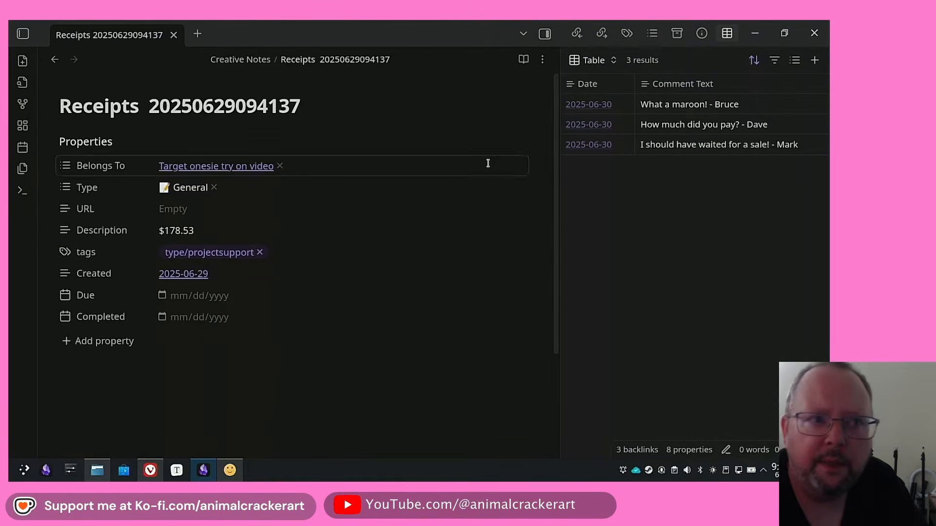
{"action": "left_click", "coordinate": [488, 164]}
{"action": "left_click", "coordinate": [366, 364]}
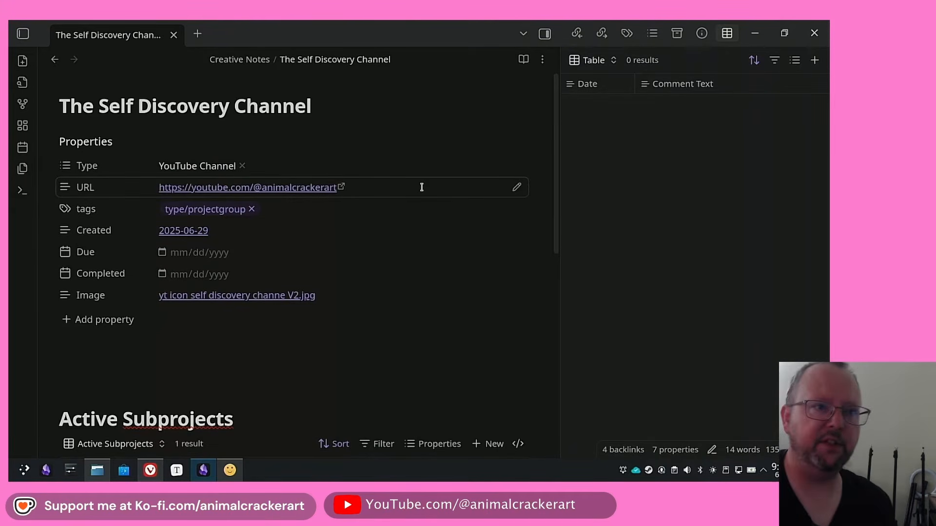
Step: Hide the comments sidebar, and collapse Atlas and expand the Obsidian Attachments folder in the file list
{"action": "left_click", "coordinate": [545, 34]}
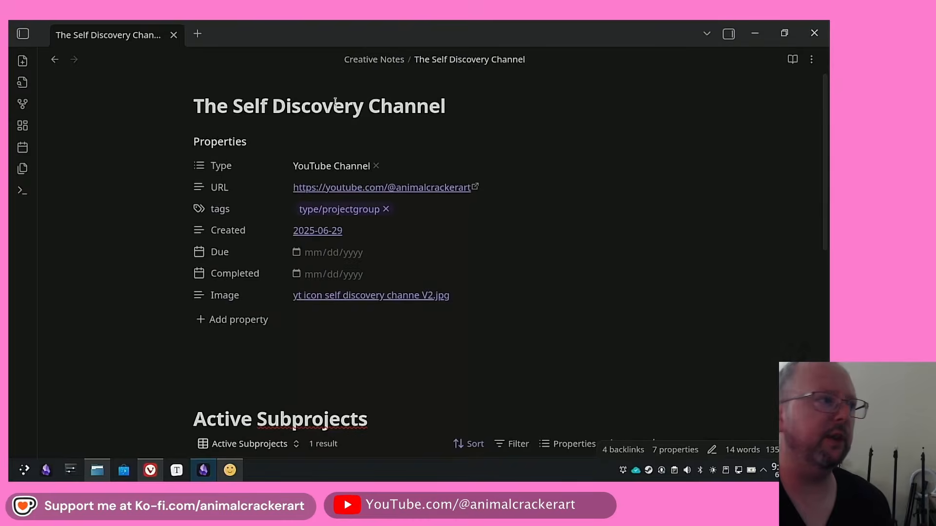
{"action": "left_click", "coordinate": [23, 34]}
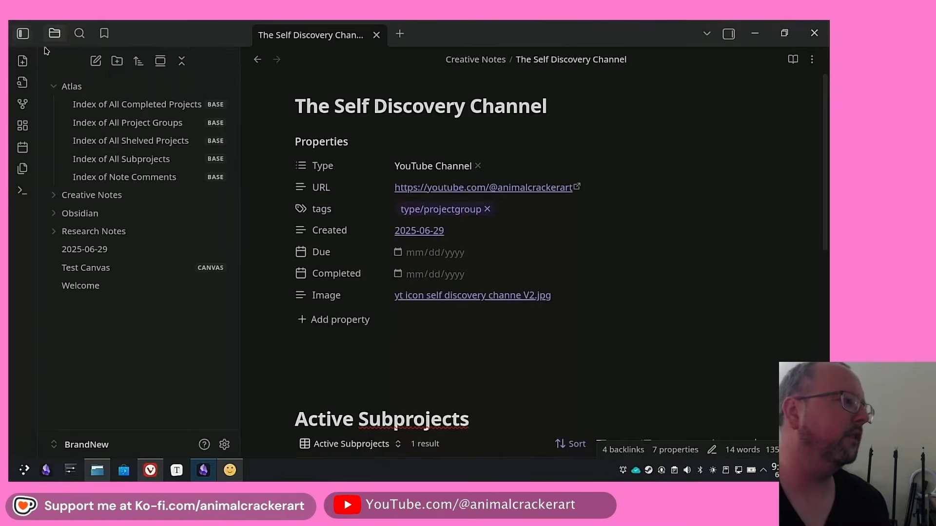
{"action": "left_click", "coordinate": [53, 89]}
{"action": "left_click", "coordinate": [53, 122]}
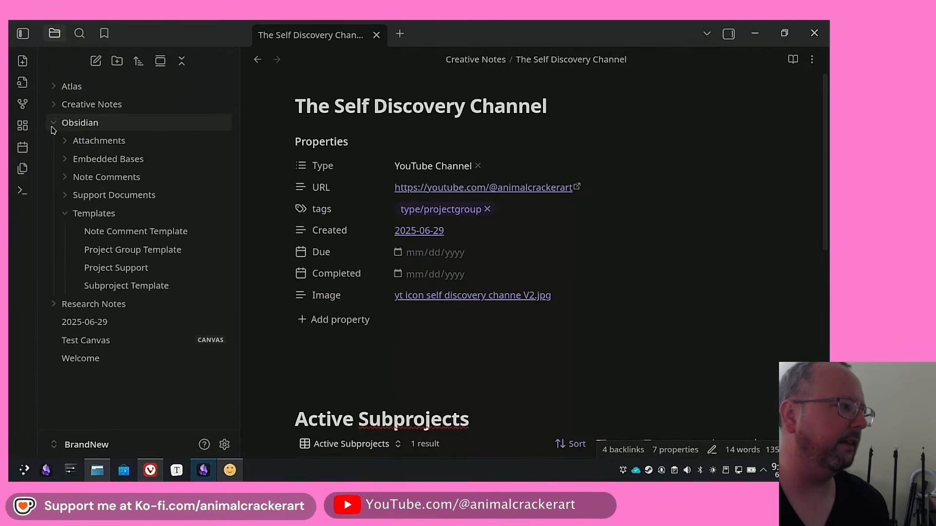
{"action": "left_click", "coordinate": [66, 141]}
Step: Create a new project group named The Comix Catalog with QuickAdd
{"action": "left_click", "coordinate": [22, 61]}
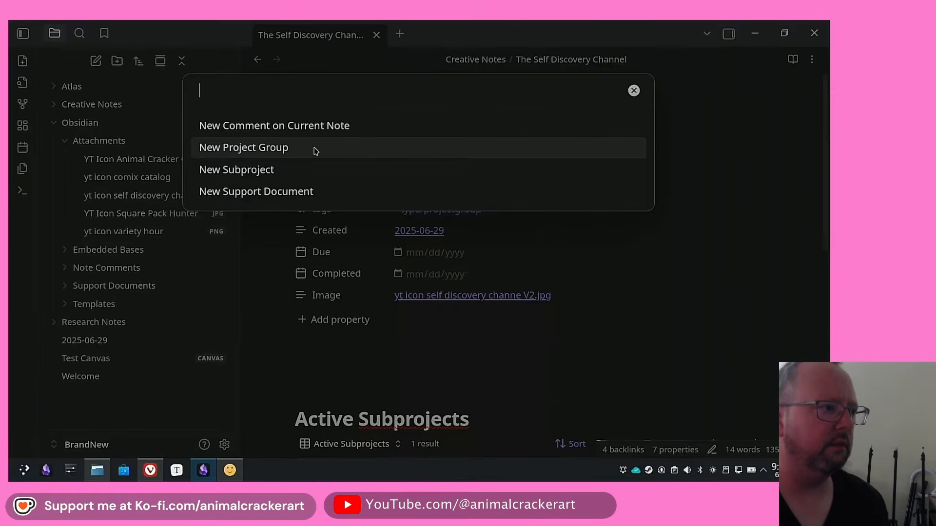
{"action": "left_click", "coordinate": [314, 149]}
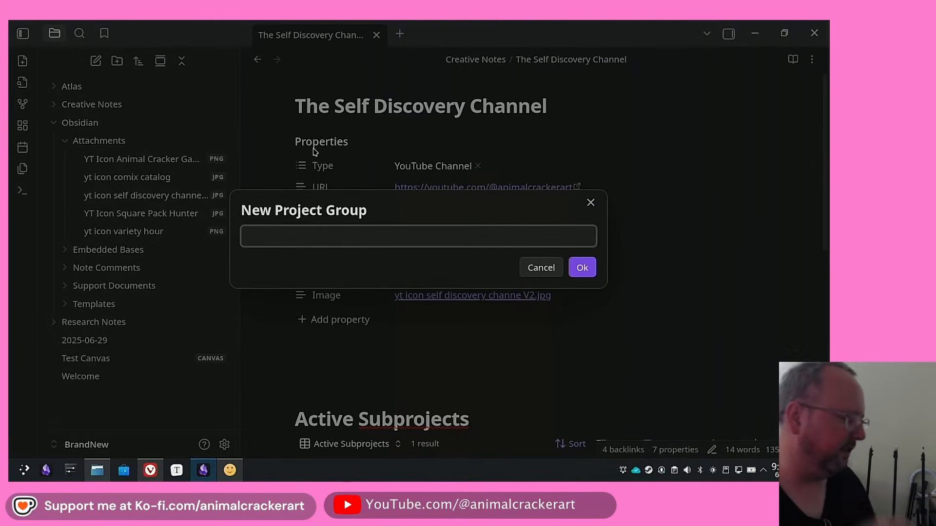
{"action": "type", "text": "The Comix Catalog"}
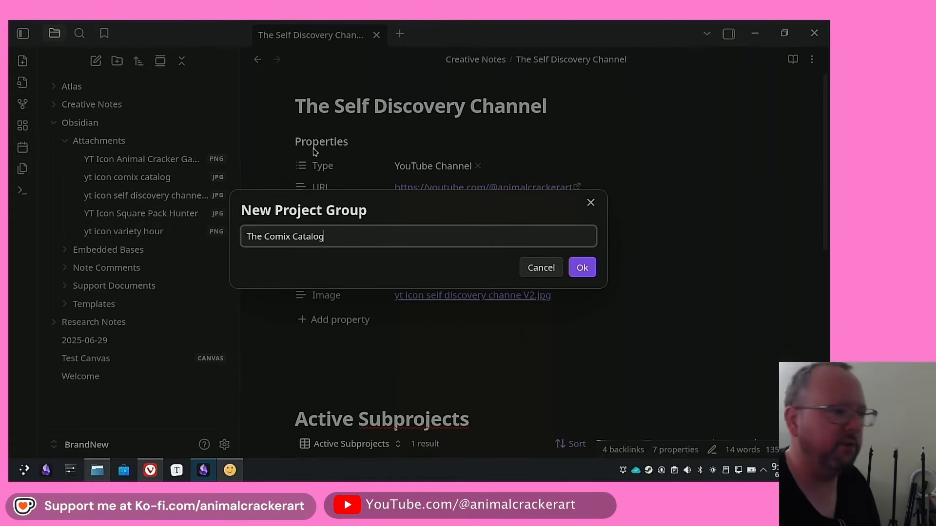
{"action": "key", "text": "Return"}
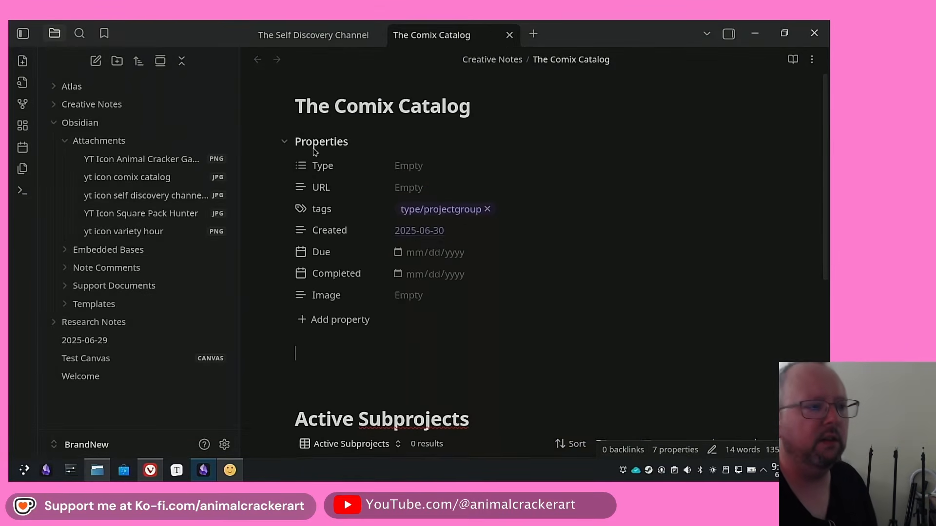
Step: Set The Comix Catalog note's Type property to YouTube Channel
{"action": "left_click", "coordinate": [426, 173]}
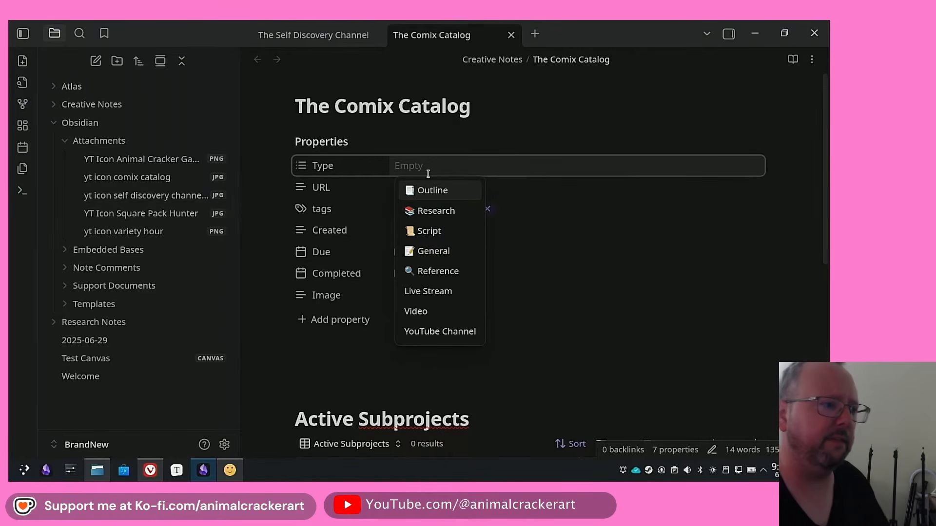
{"action": "type", "text": "YouTube Channel"}
{"action": "left_click", "coordinate": [432, 190]}
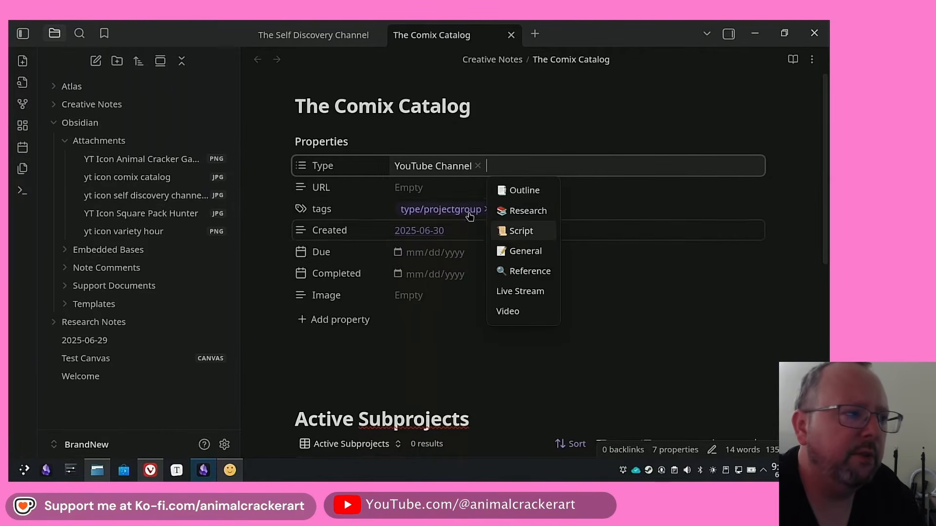
{"action": "left_click", "coordinate": [405, 355]}
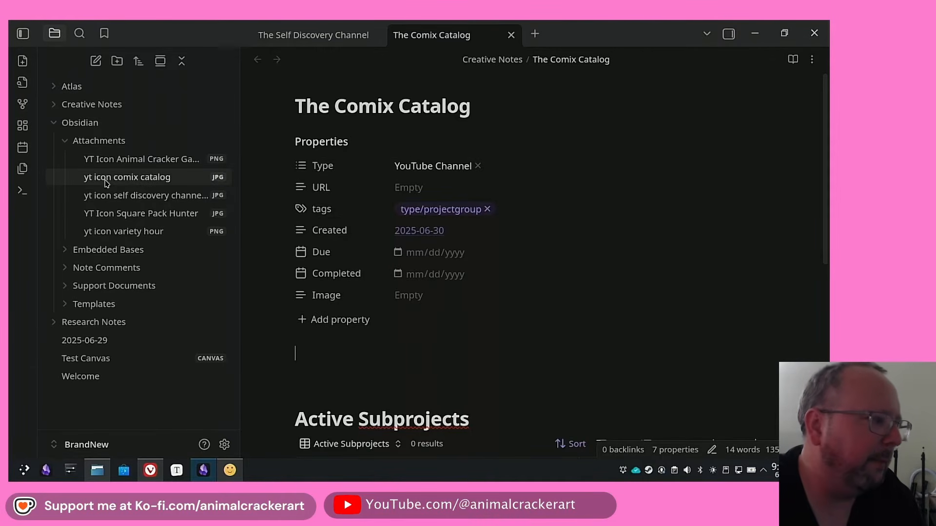
Step: Link the yt icon comix catalog.jpg attachment in the Image property, removing the leading exclamation mark from the link
{"action": "left_click_drag", "start_coordinate": [139, 178], "coordinate": [424, 300]}
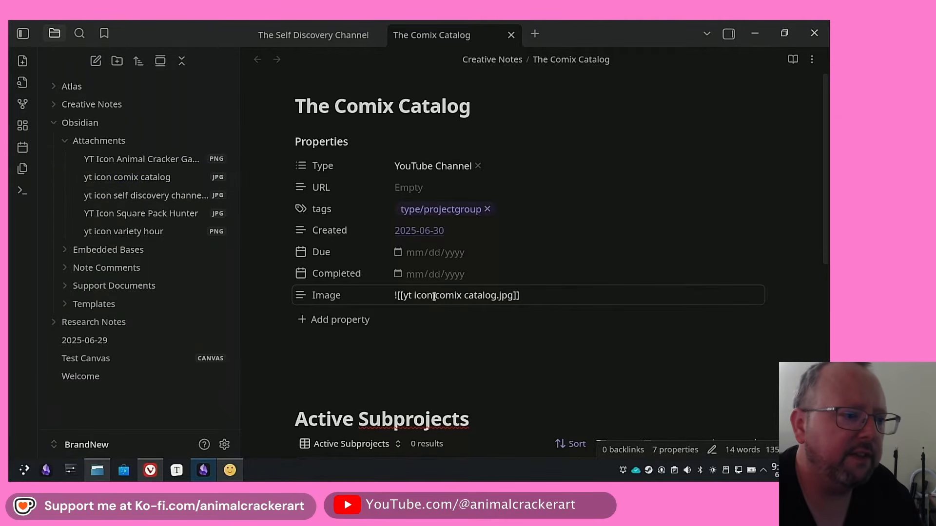
{"action": "left_click", "coordinate": [441, 299]}
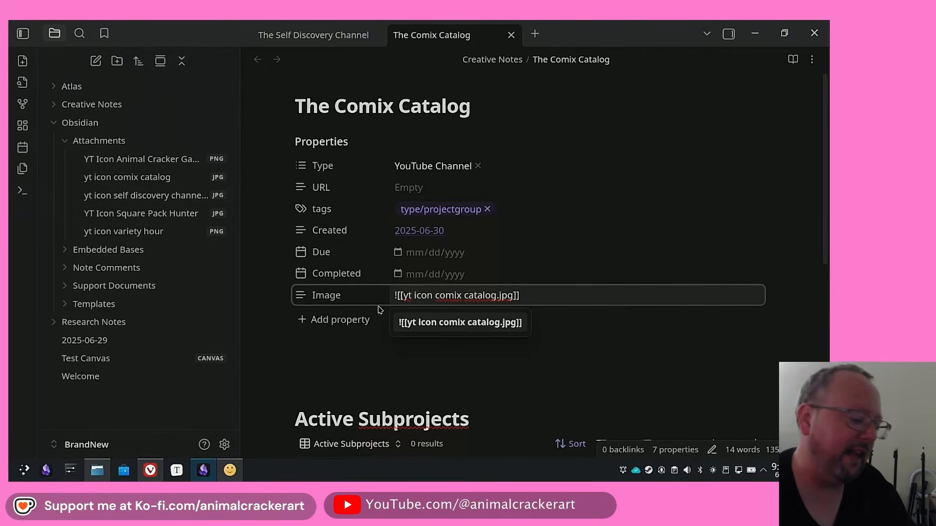
{"action": "key", "text": "Left"}
{"action": "key", "text": "Left"}
{"action": "key", "text": "Left"}
{"action": "key", "text": "Left"}
{"action": "key", "text": "Left"}
{"action": "key", "text": "Left"}
{"action": "key", "text": "Left"}
{"action": "key", "text": "Left"}
{"action": "key", "text": "Left"}
{"action": "key", "text": "Left"}
{"action": "key", "text": "Left"}
{"action": "key", "text": "Left"}
{"action": "key", "text": "Left"}
{"action": "key", "text": "Left"}
{"action": "key", "text": "Left"}
{"action": "key", "text": "Left"}
{"action": "key", "text": "Left"}
{"action": "key", "text": "Left"}
{"action": "key", "text": "Left"}
{"action": "key", "text": "Left"}
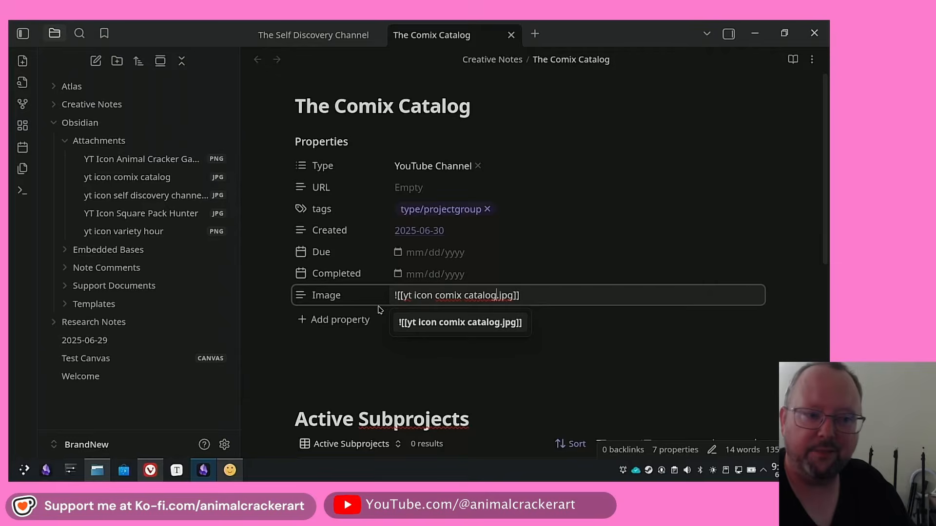
{"action": "key", "text": "BackSpace"}
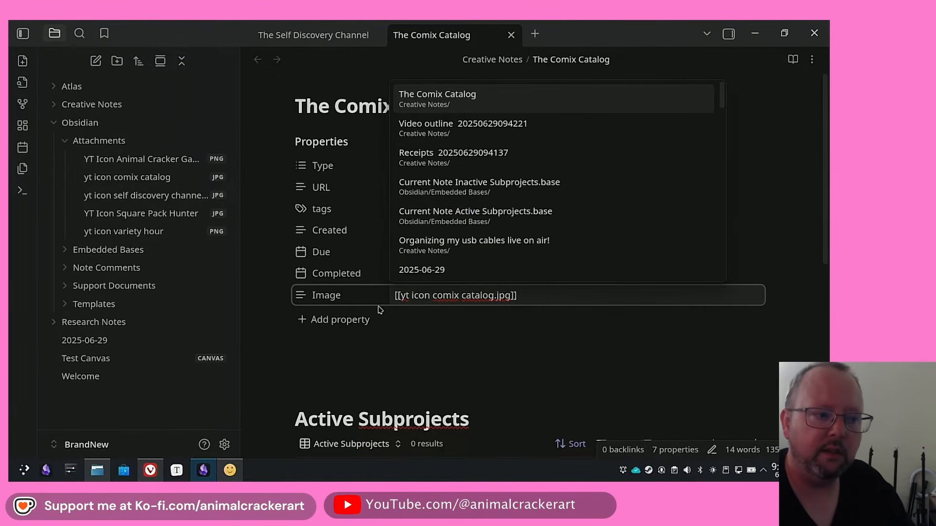
{"action": "left_click", "coordinate": [336, 362]}
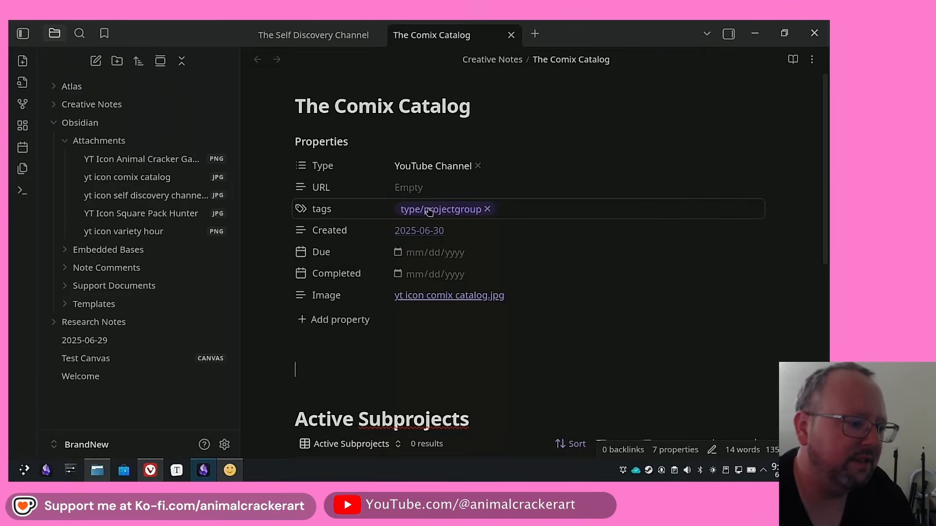
Step: Look over the note's subproject sections and open the Index of All Project Groups from Atlas to view the cards
{"action": "scroll", "coordinate": [429, 211], "scroll_direction": "down", "scroll_amount": 6}
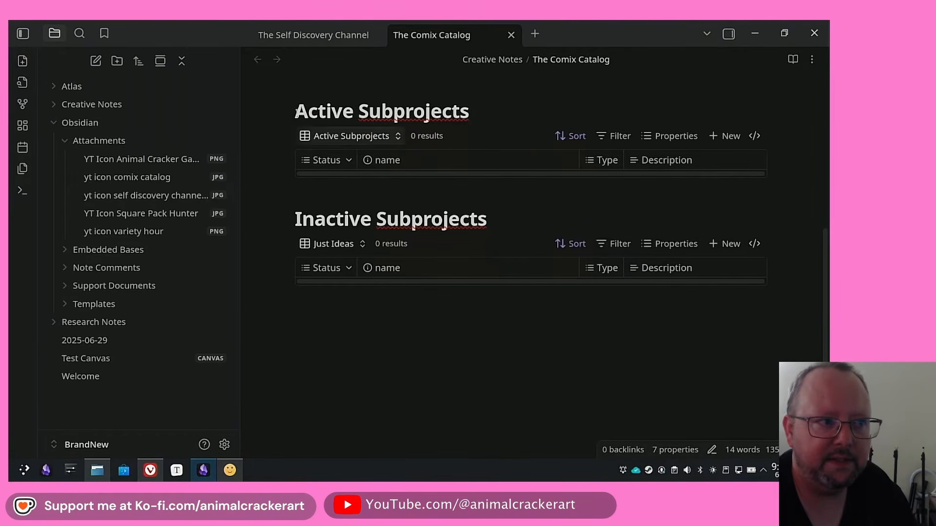
{"action": "scroll", "coordinate": [461, 227], "scroll_direction": "up", "scroll_amount": 6}
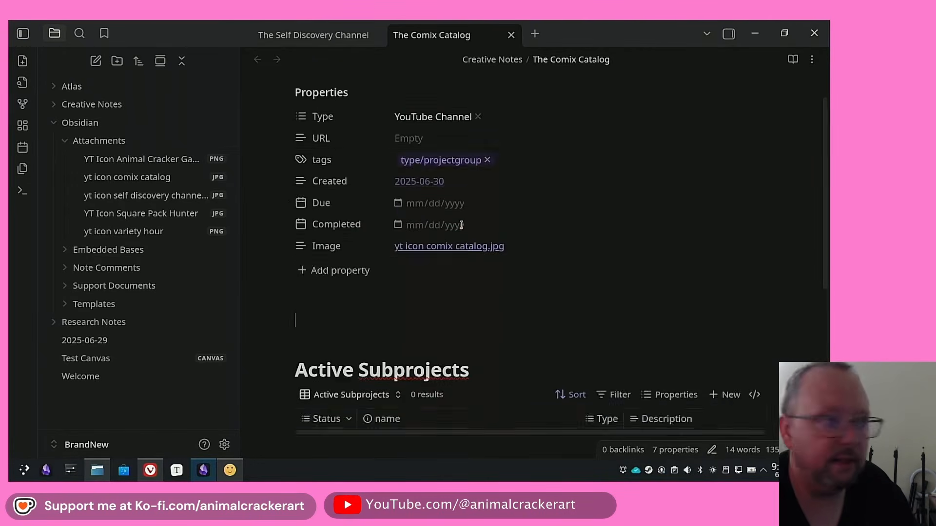
{"action": "left_click", "coordinate": [103, 90]}
{"action": "left_click", "coordinate": [120, 124]}
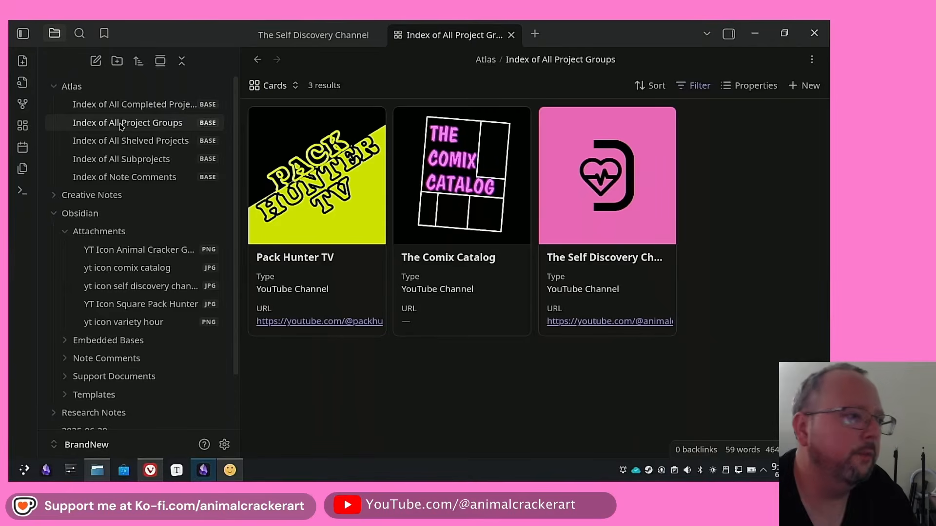
{"action": "left_click", "coordinate": [429, 196]}
{"action": "left_click", "coordinate": [439, 189]}
{"action": "type", "text": "htt"}
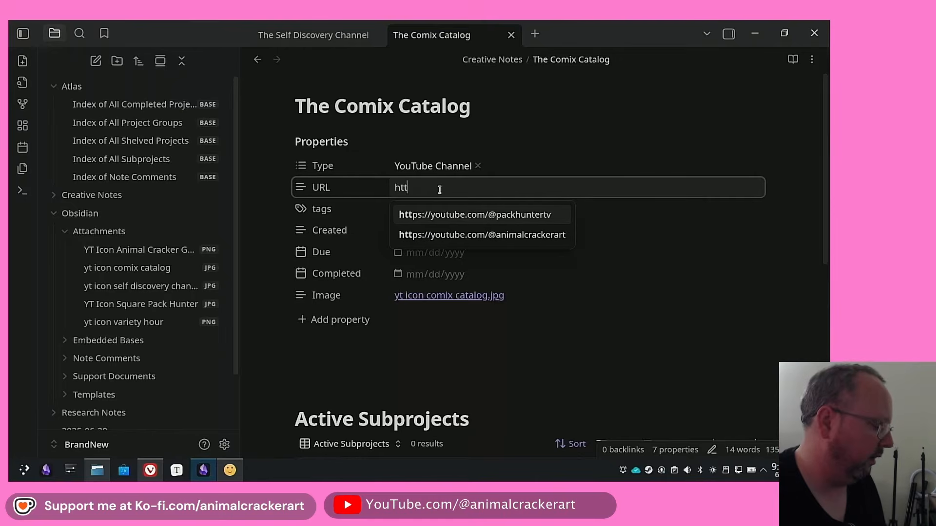
{"action": "type", "text": "ps://youtube."}
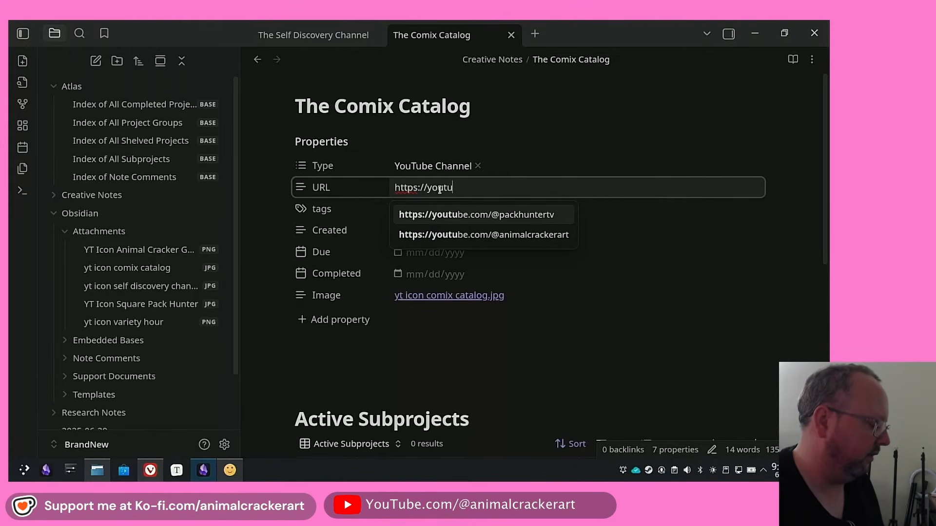
{"action": "type", "text": "com/"}
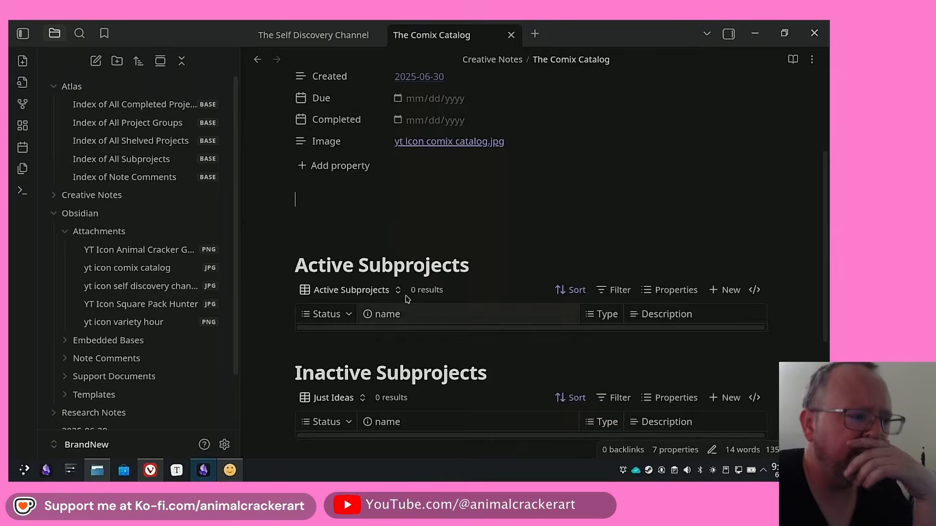
Step: Create a new subproject named Grendel Batman Ashcan promo from The Comix Catalog note
{"action": "scroll", "coordinate": [408, 298], "scroll_direction": "down", "scroll_amount": 2}
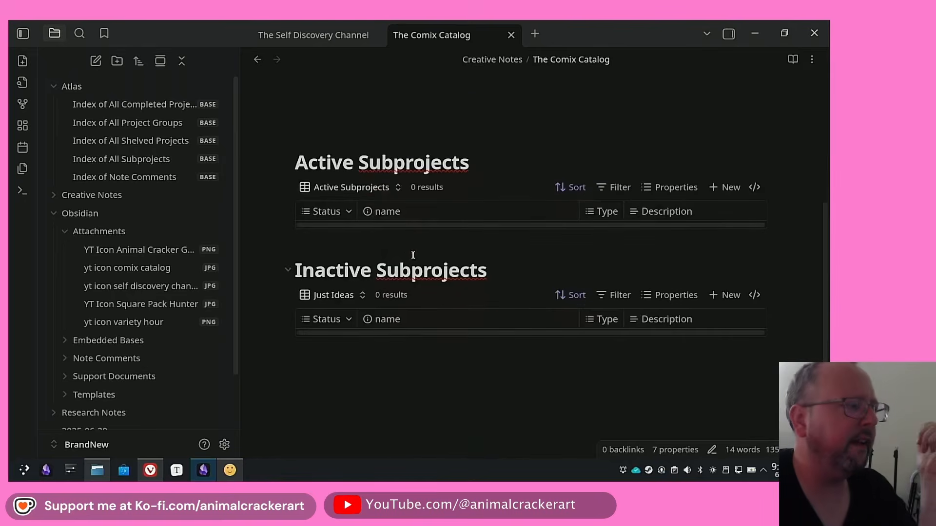
{"action": "left_click", "coordinate": [22, 61]}
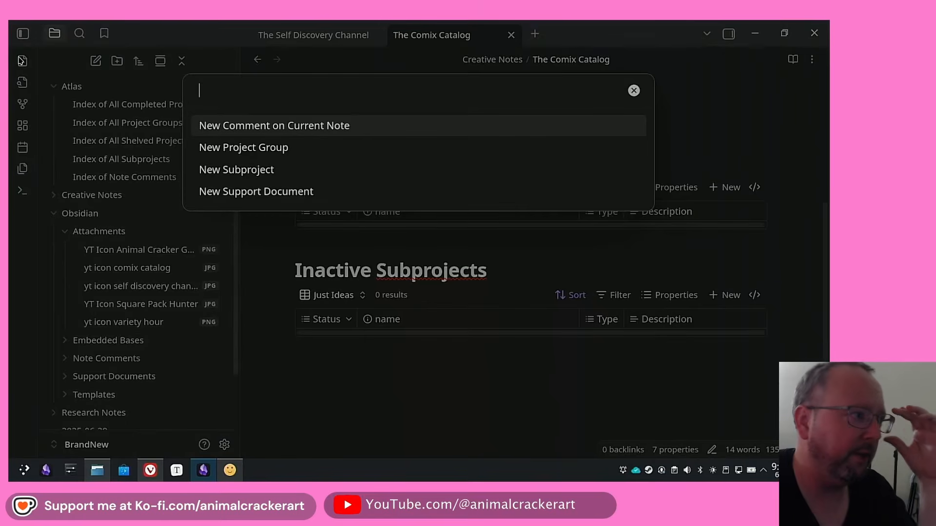
{"action": "left_click", "coordinate": [274, 169]}
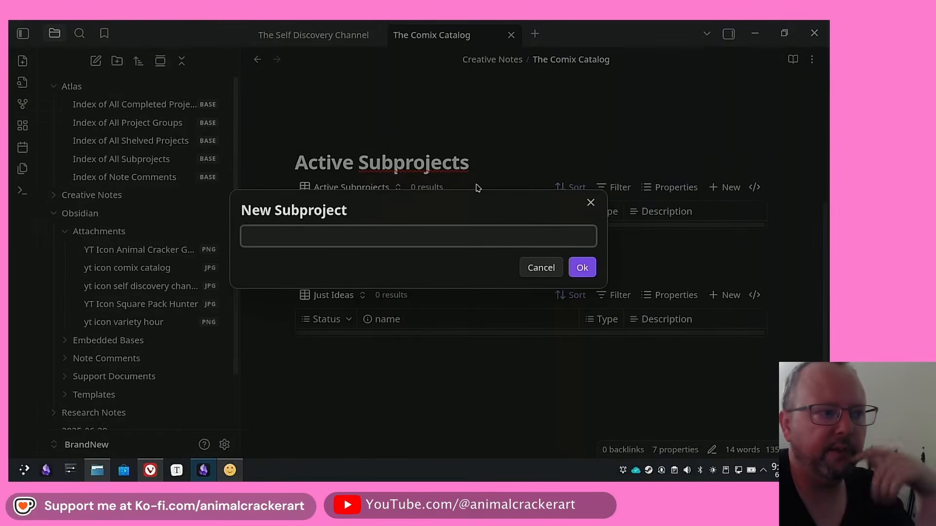
{"action": "type", "text": "Grendel Ba"}
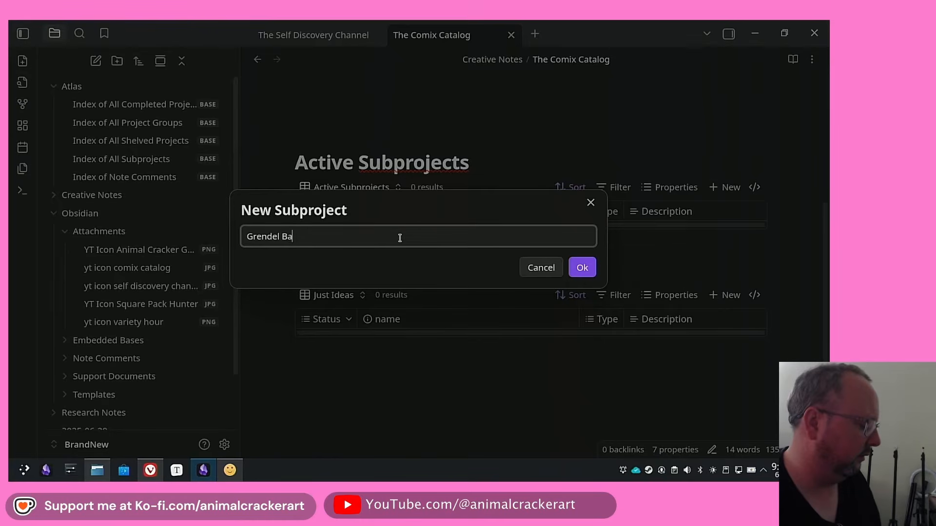
{"action": "type", "text": "tman Ashcan "}
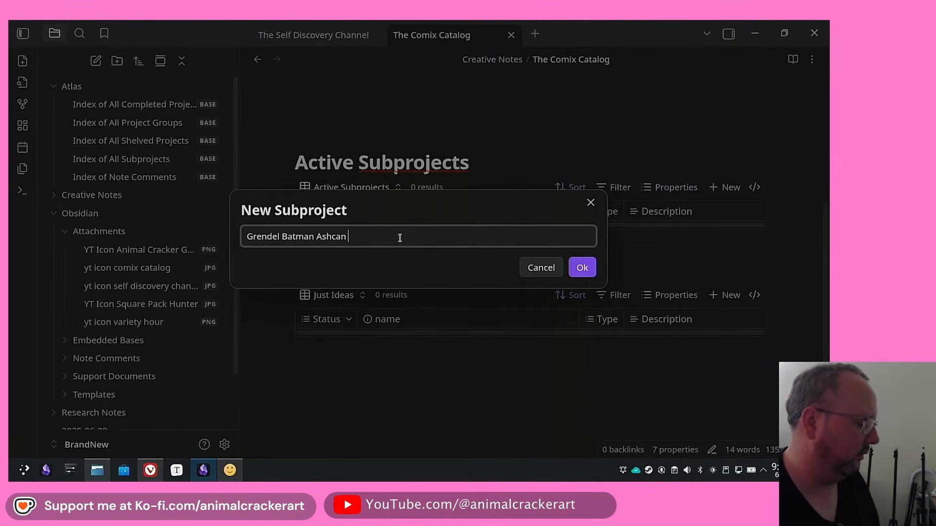
{"action": "type", "text": "promo"}
{"action": "key", "text": "Return"}
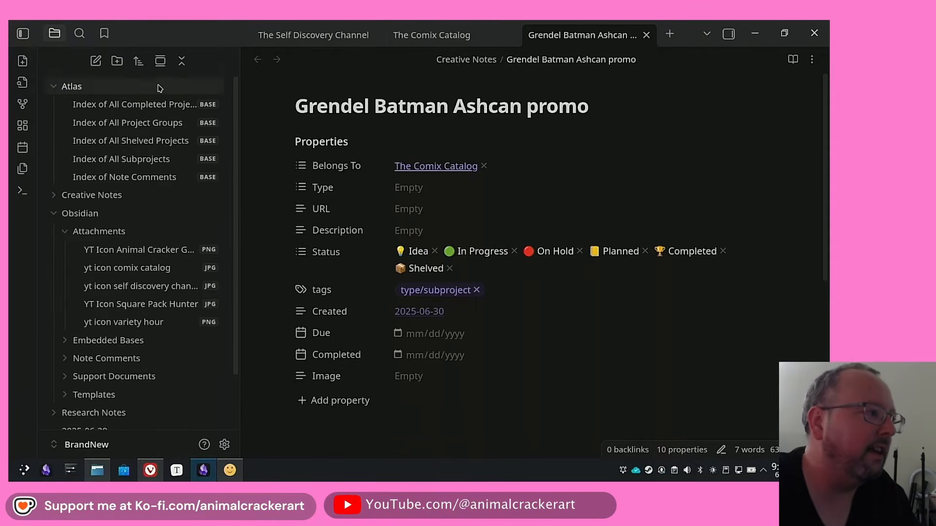
Step: Collapse Attachments, expand Templates to view the Subproject Template's properties, and return to the Grendel Batman Ashcan promo note
{"action": "left_click", "coordinate": [56, 213]}
{"action": "left_click", "coordinate": [56, 214]}
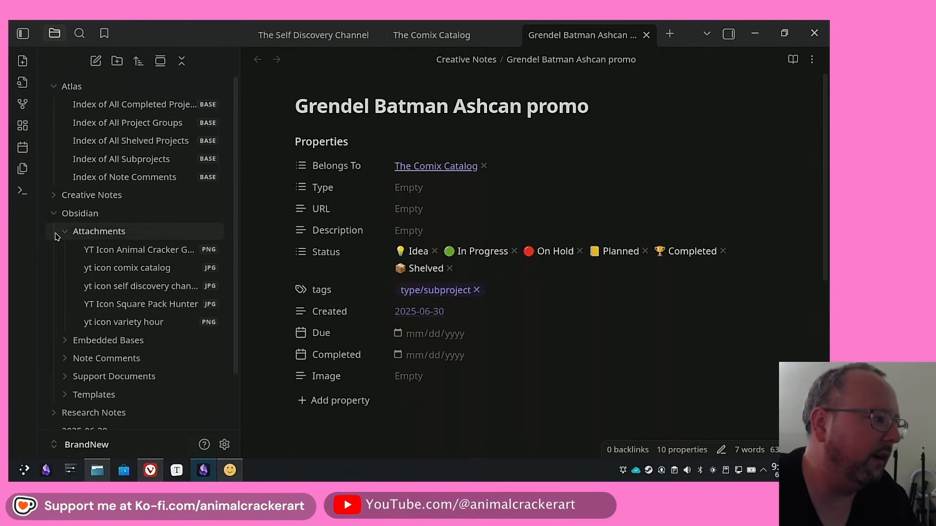
{"action": "left_click", "coordinate": [66, 233]}
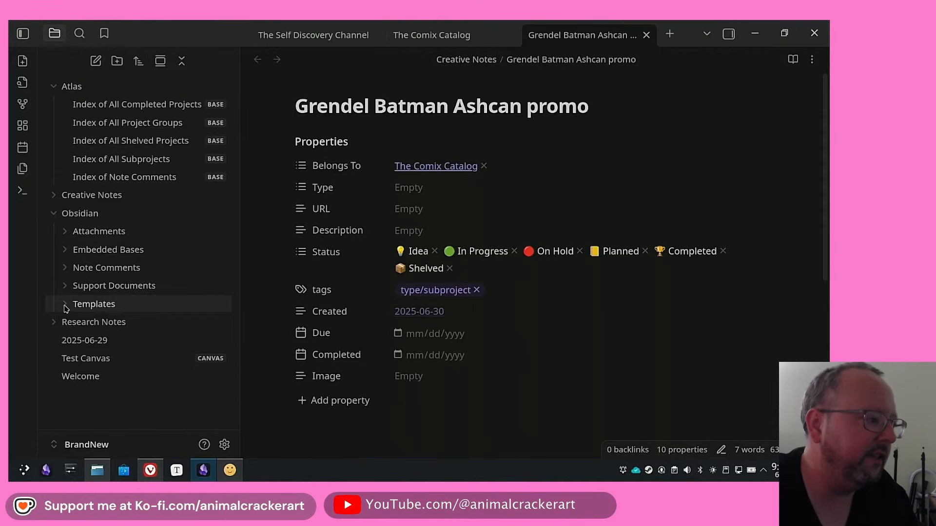
{"action": "left_click", "coordinate": [66, 305]}
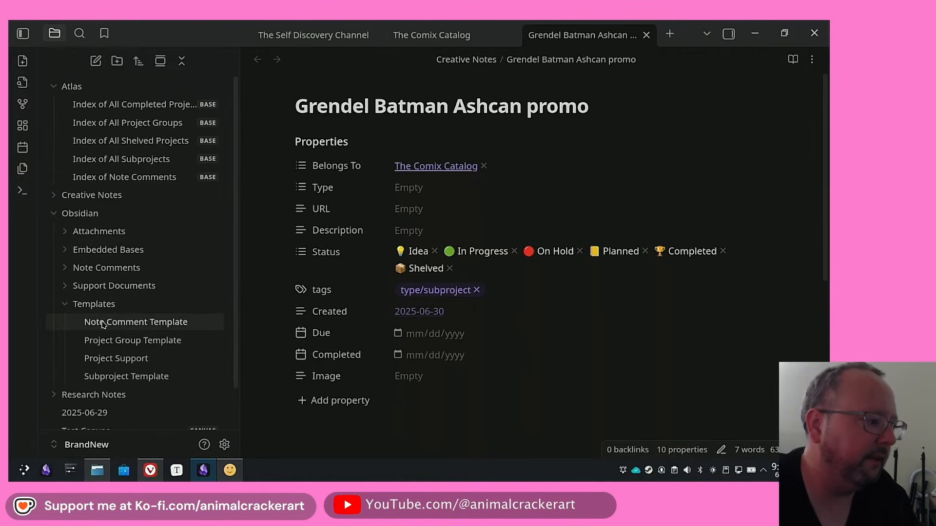
{"action": "left_click", "coordinate": [142, 378]}
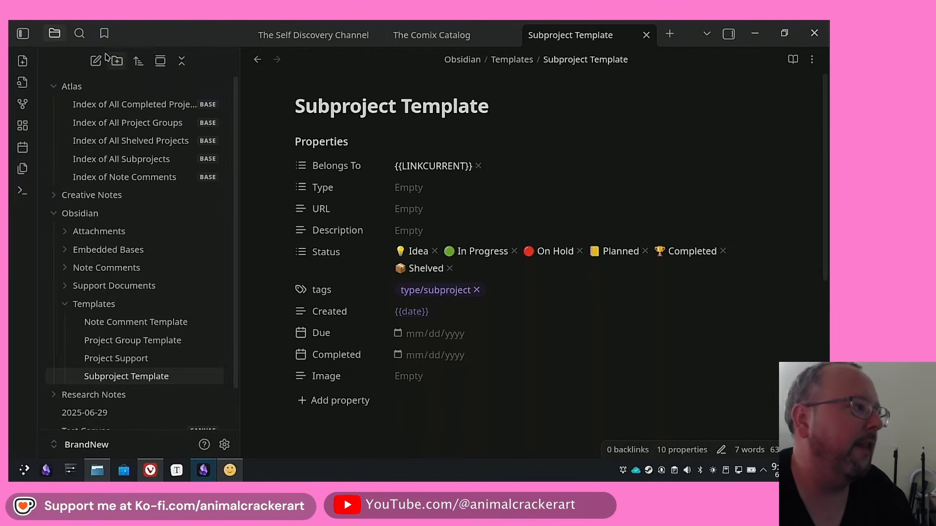
{"action": "left_click", "coordinate": [257, 60]}
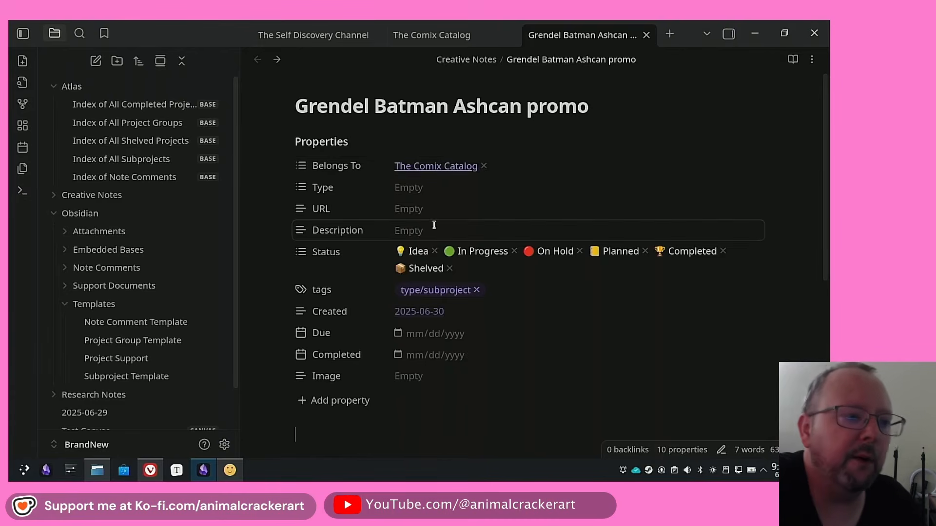
Step: Remove the Idea, On Hold, Planned, Completed and Shelved statuses from the subproject, leaving only In Progress
{"action": "left_click", "coordinate": [434, 251]}
{"action": "left_click", "coordinate": [531, 251]}
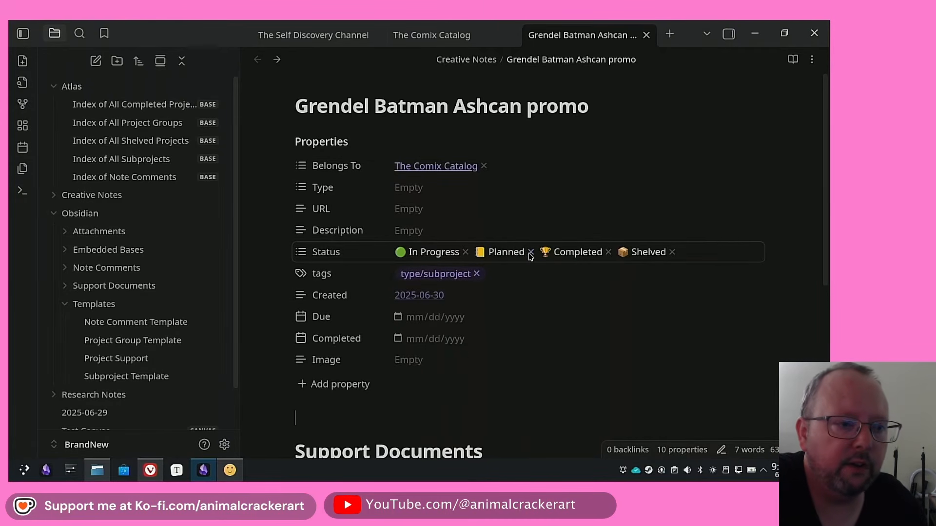
{"action": "left_click", "coordinate": [531, 252]}
{"action": "left_click", "coordinate": [531, 252]}
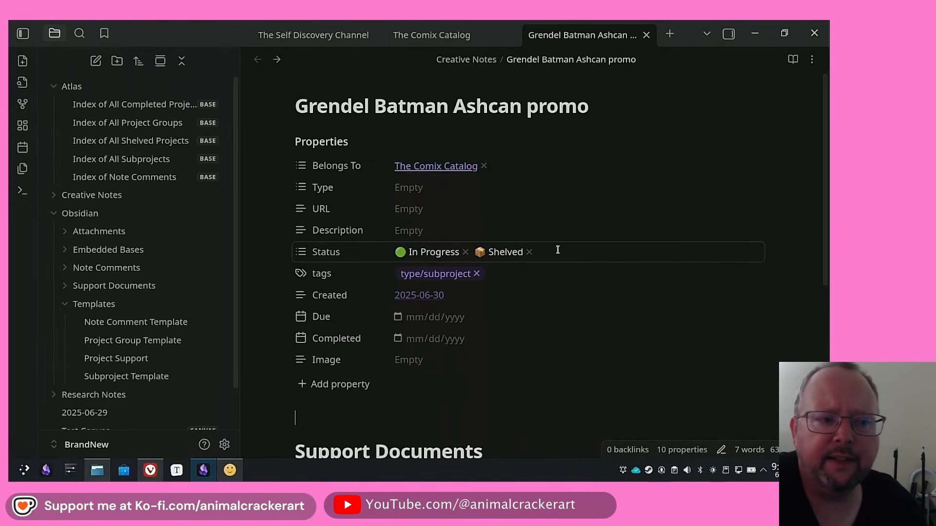
{"action": "left_click", "coordinate": [529, 251]}
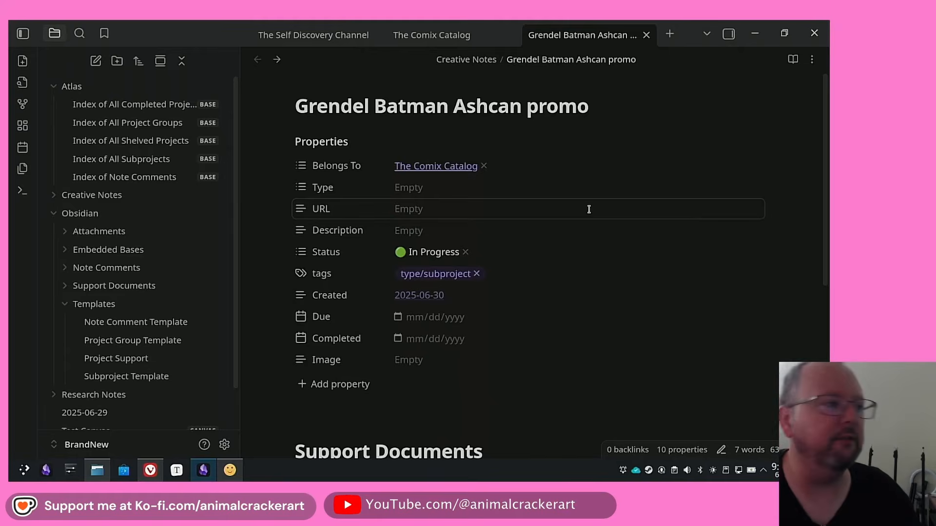
Step: Check the subproject's Support Documents section and follow its Belongs To link to view The Comix Catalog's subproject tables
{"action": "scroll", "coordinate": [590, 244], "scroll_direction": "down", "scroll_amount": 4}
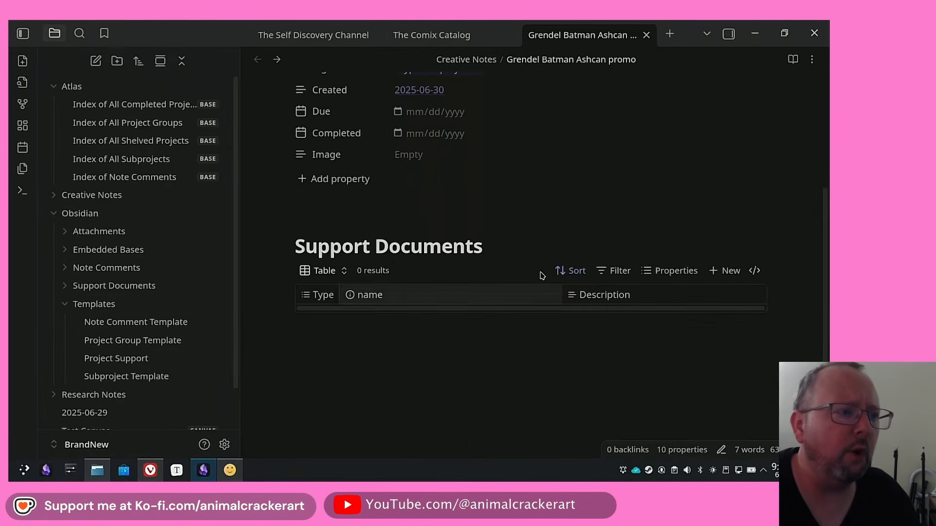
{"action": "scroll", "coordinate": [524, 299], "scroll_direction": "up", "scroll_amount": 4}
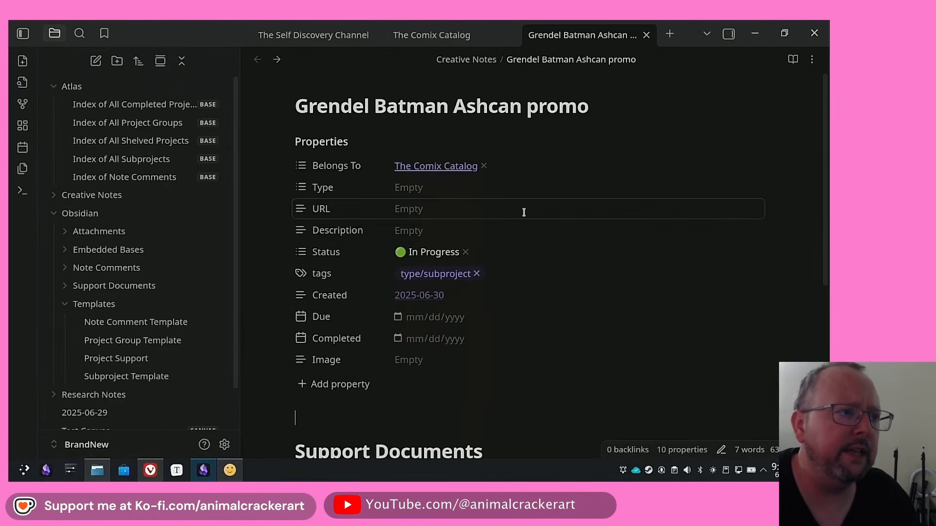
{"action": "left_click", "coordinate": [433, 168]}
{"action": "scroll", "coordinate": [561, 185], "scroll_direction": "down", "scroll_amount": 5}
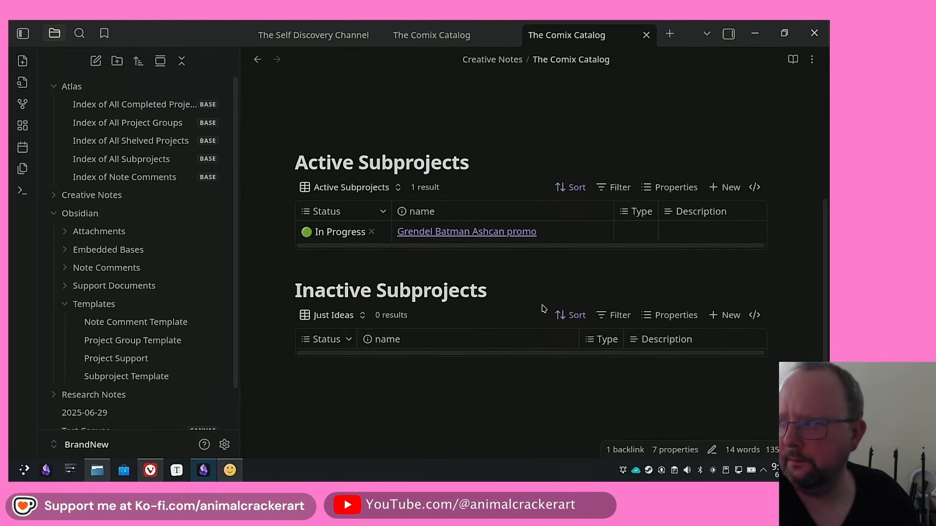
Step: View the Index of All Shelved Projects, and go back through The Comix Catalog to the Grendel Batman Ashcan promo note
{"action": "left_click", "coordinate": [138, 140]}
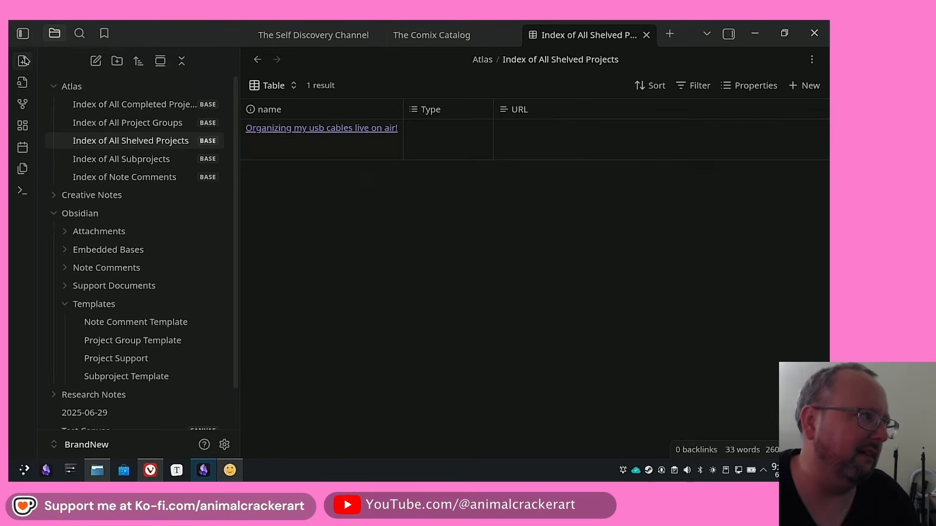
{"action": "left_click", "coordinate": [259, 58]}
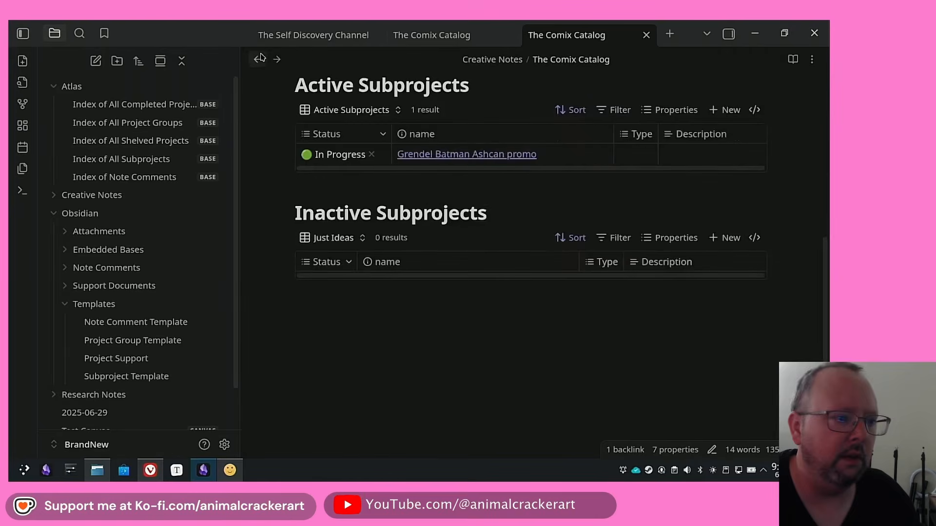
{"action": "scroll", "coordinate": [362, 181], "scroll_direction": "up", "scroll_amount": 2}
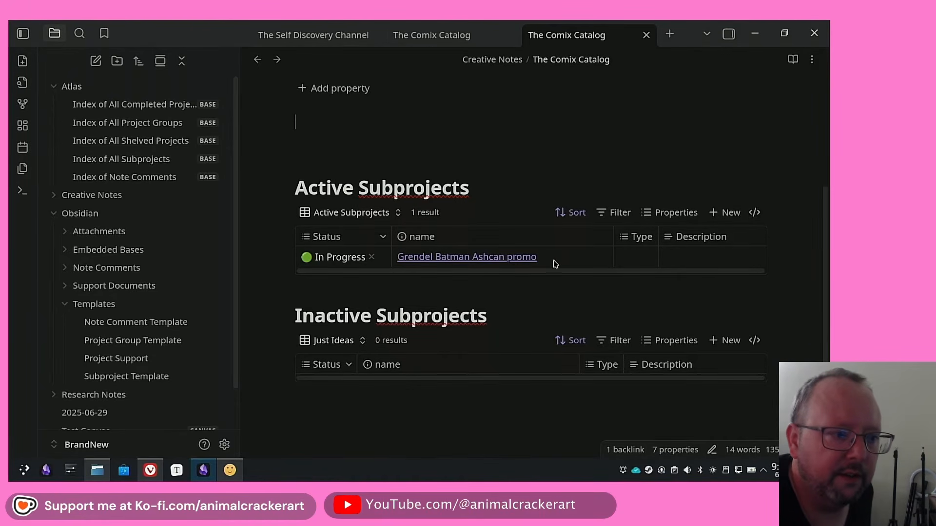
{"action": "left_click", "coordinate": [507, 258]}
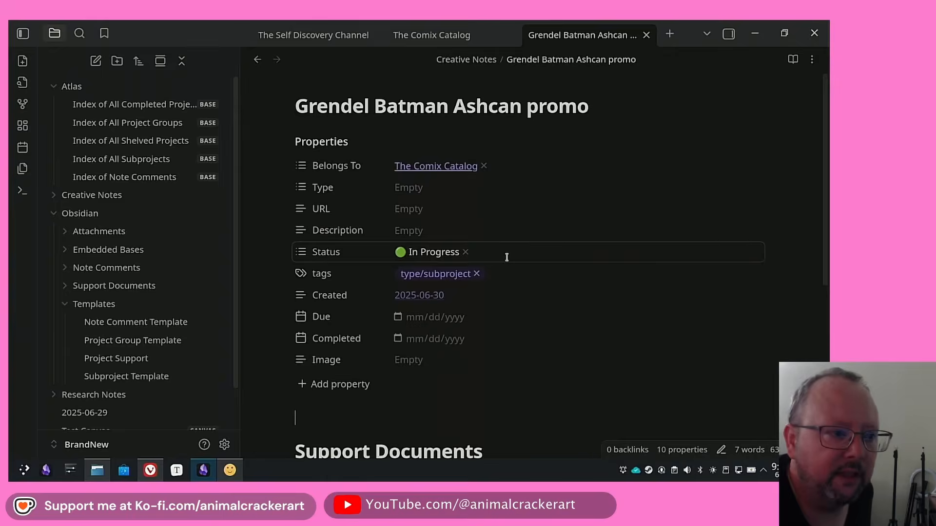
Step: Add the comment "Cant wait to start this one!! Yeah!" to the Grendel Batman Ashcan promo note
{"action": "scroll", "coordinate": [561, 195], "scroll_direction": "down", "scroll_amount": 6}
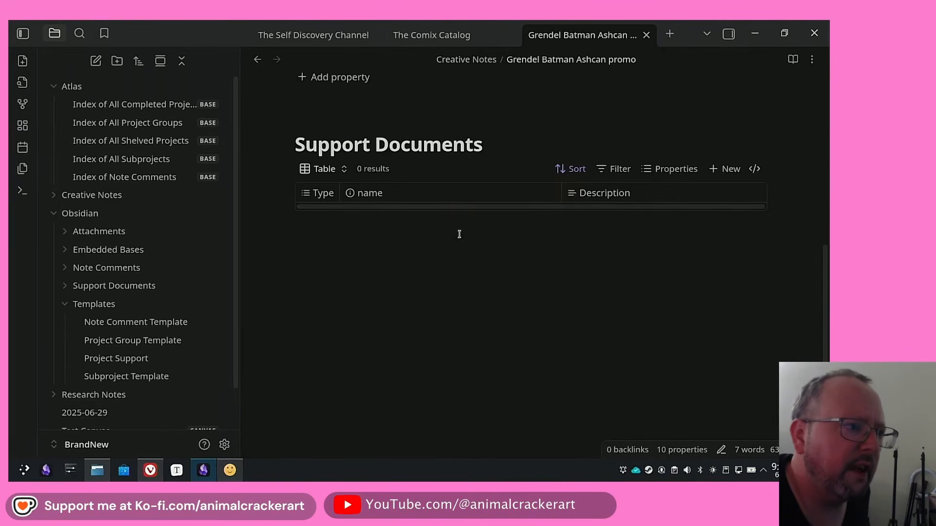
{"action": "scroll", "coordinate": [497, 219], "scroll_direction": "up", "scroll_amount": 3}
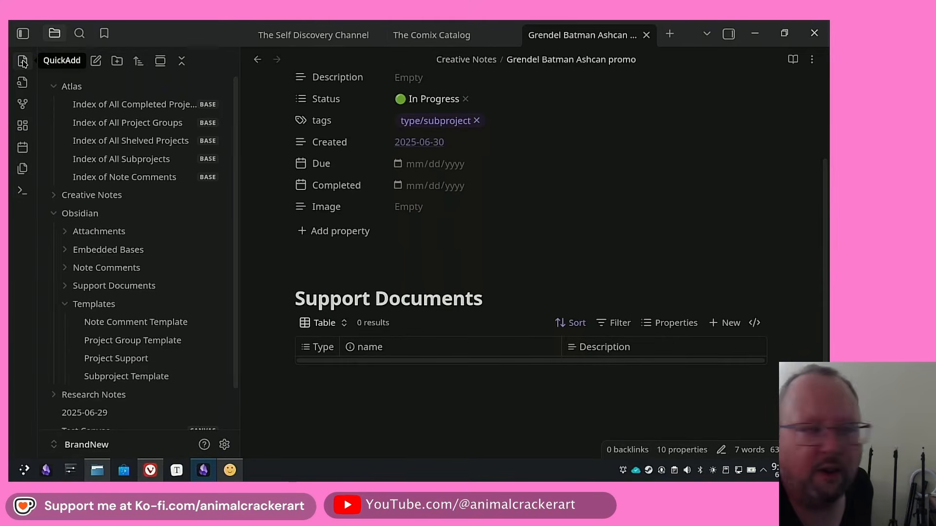
{"action": "left_click", "coordinate": [22, 62]}
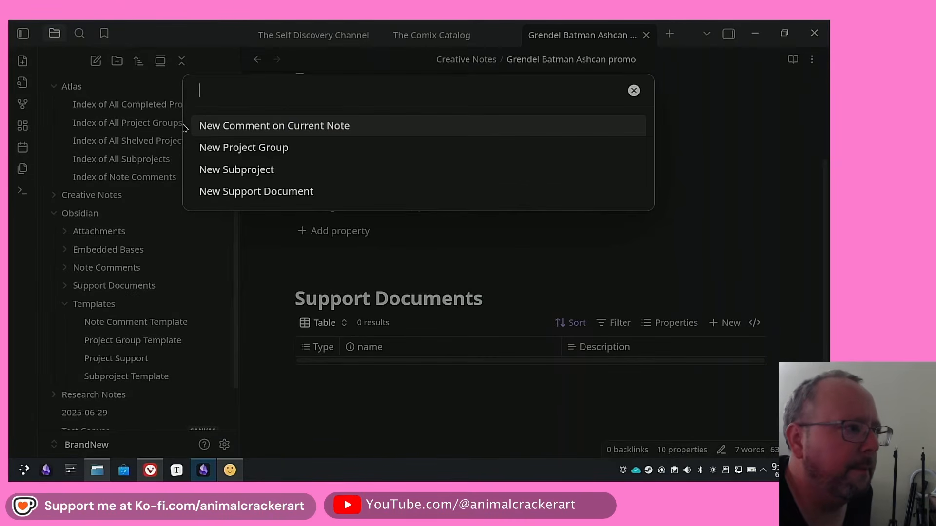
{"action": "left_click", "coordinate": [218, 127]}
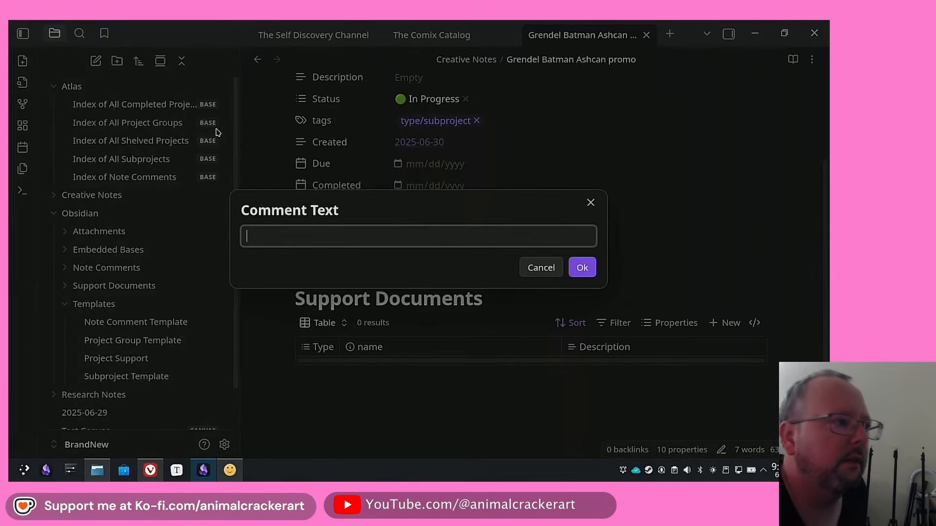
{"action": "type", "text": "Cant wait to start thi"}
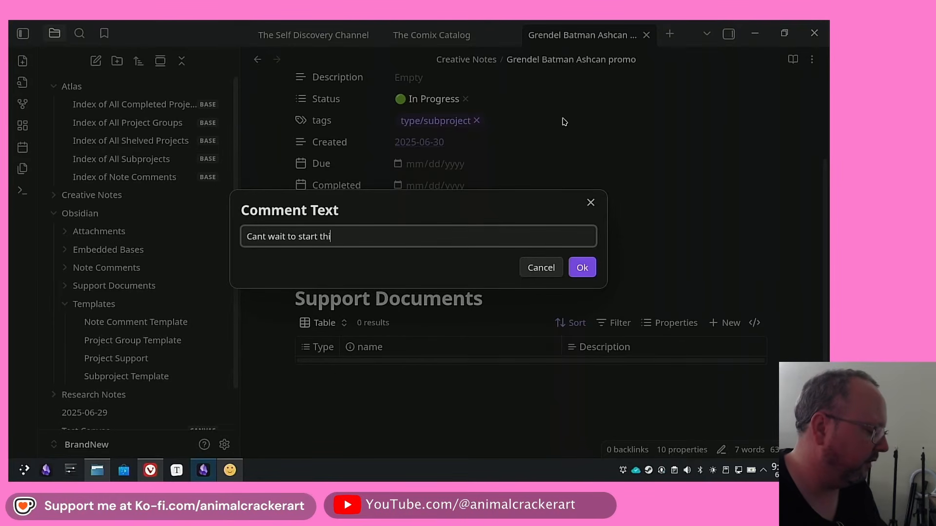
{"action": "type", "text": "s one!! Yeah!"}
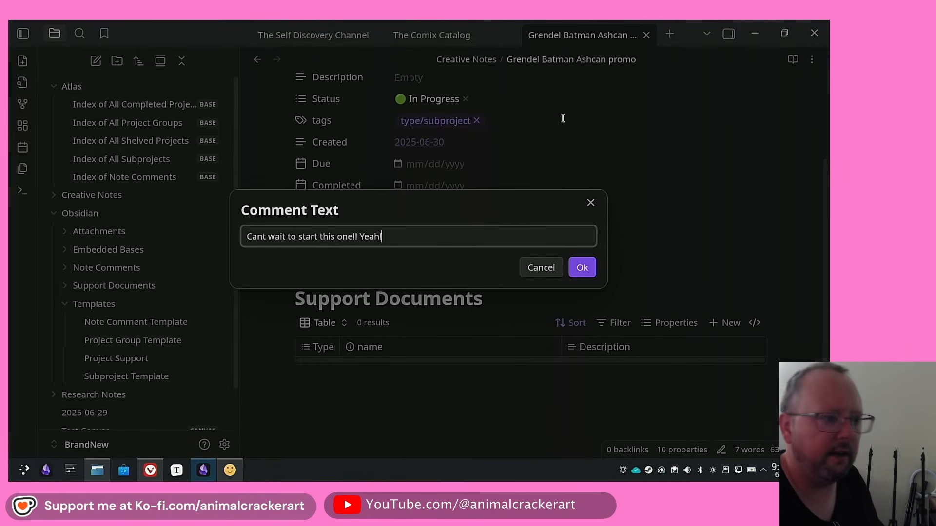
{"action": "key", "text": "Return"}
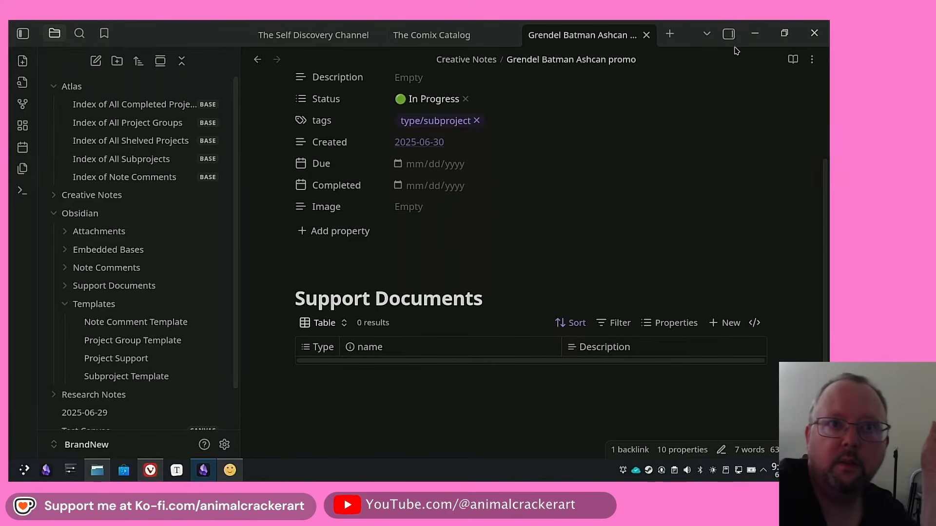
Step: Hide the file list, show the note's comments table, and add the comment "Grendel is one of my fav comics!!!!"
{"action": "left_click", "coordinate": [23, 34]}
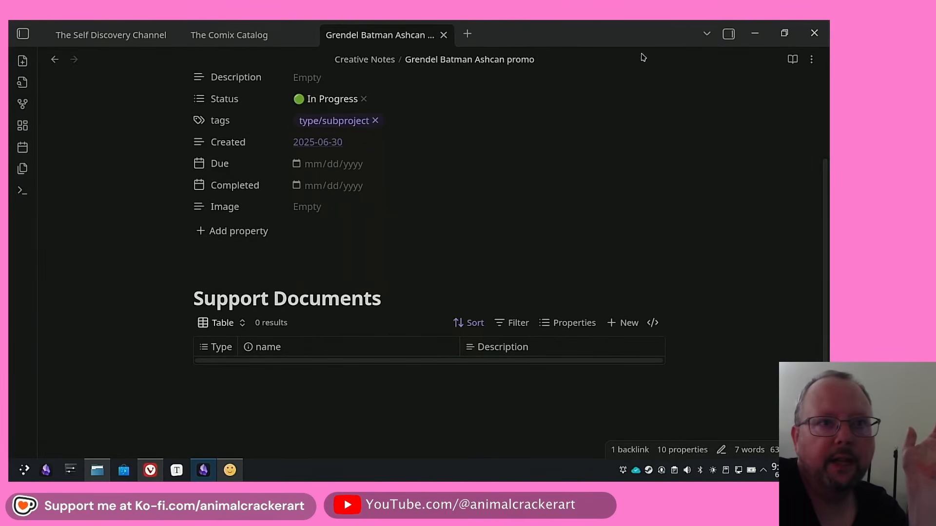
{"action": "left_click", "coordinate": [729, 34]}
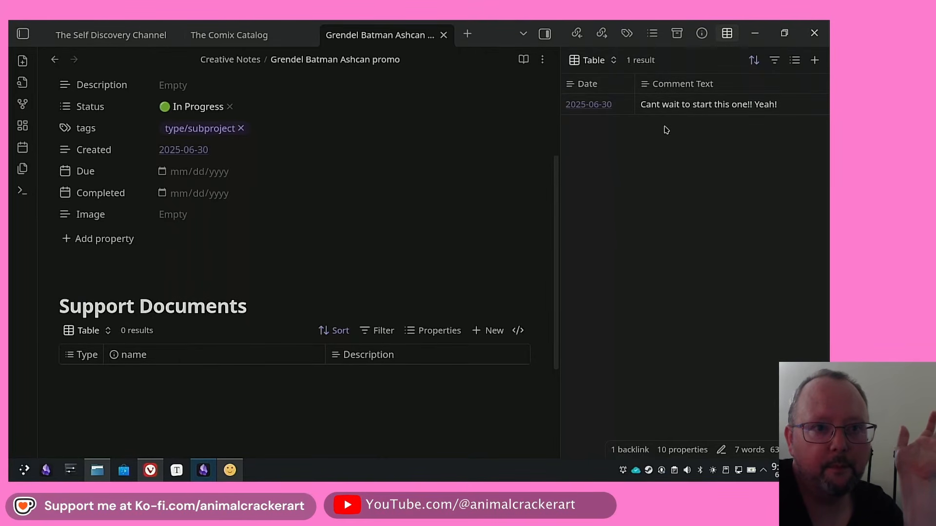
{"action": "type", "text": "Grendel is"}
{"action": "type", "text": " one of my fav comics"}
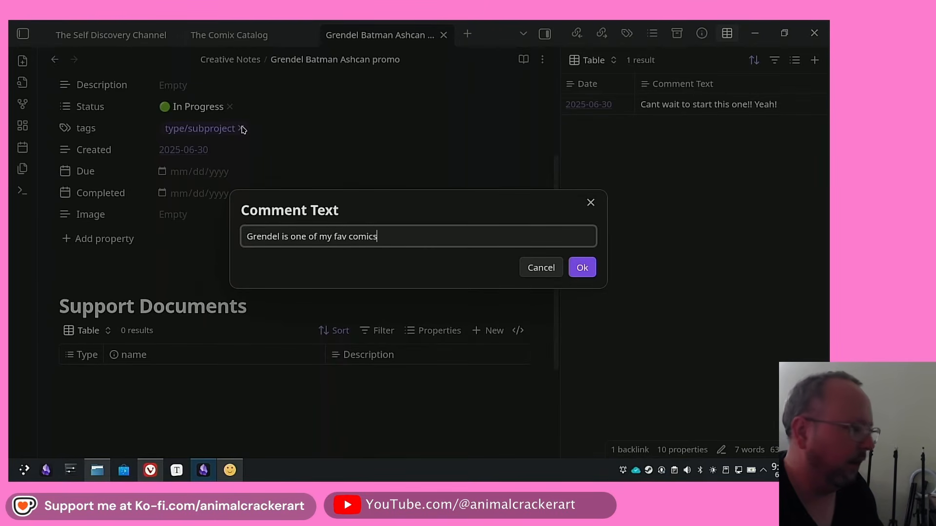
{"action": "type", "text": "!!!!"}
{"action": "key", "text": "Return"}
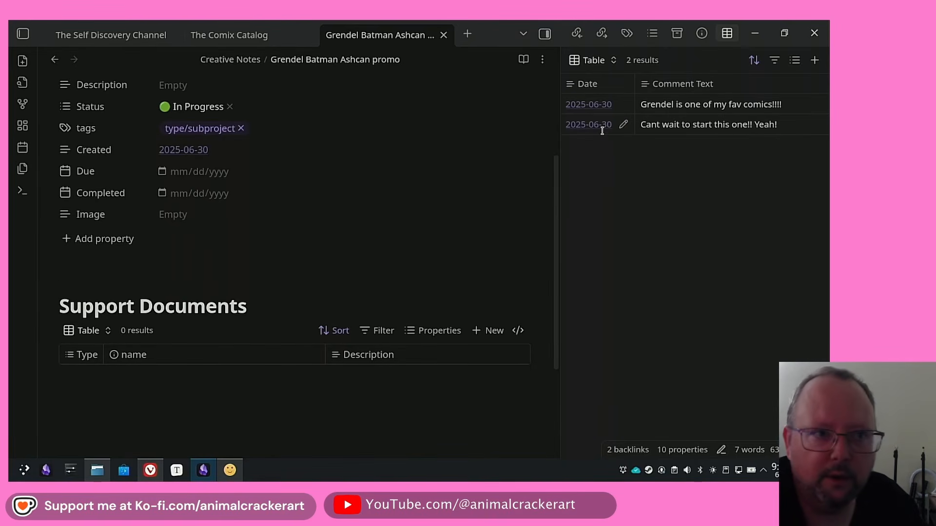
Step: Collapse the Atlas and Obsidian folders and open Test Canvas with both sidebars hidden
{"action": "left_click", "coordinate": [23, 33]}
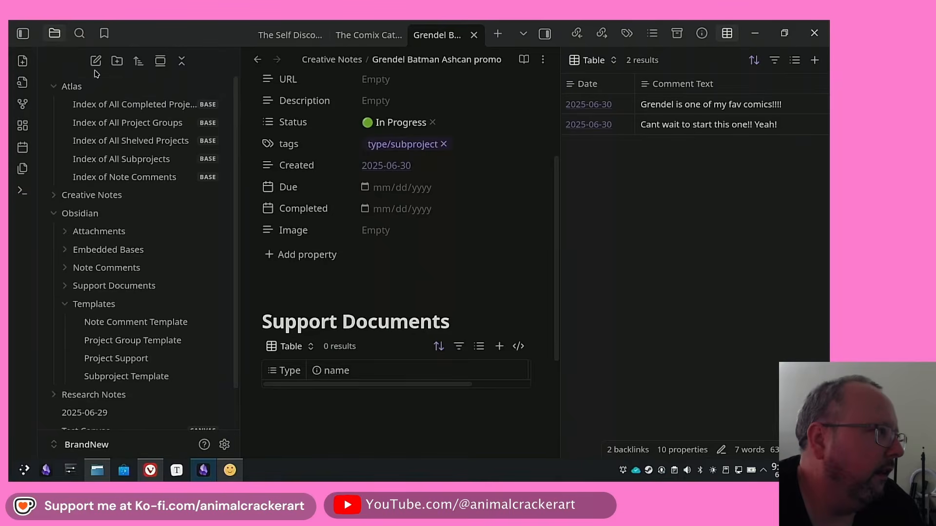
{"action": "left_click", "coordinate": [53, 86]}
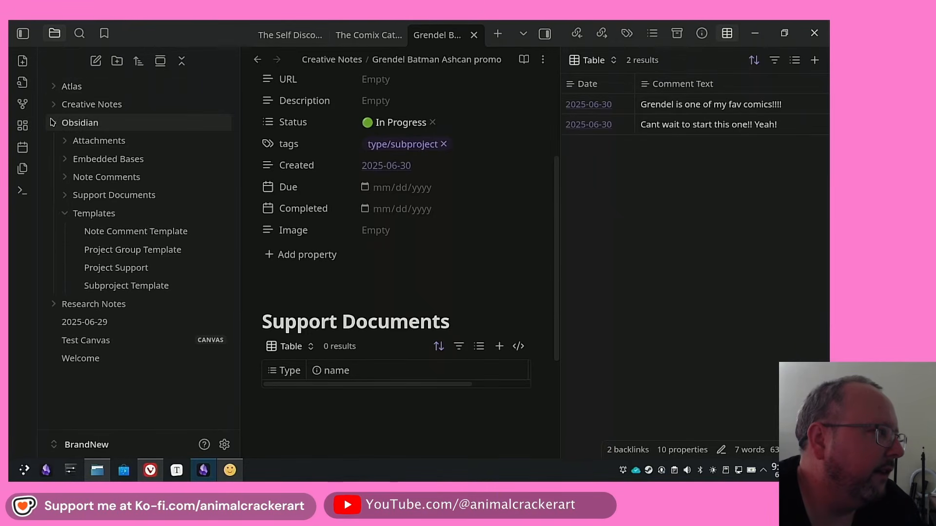
{"action": "left_click", "coordinate": [53, 122]}
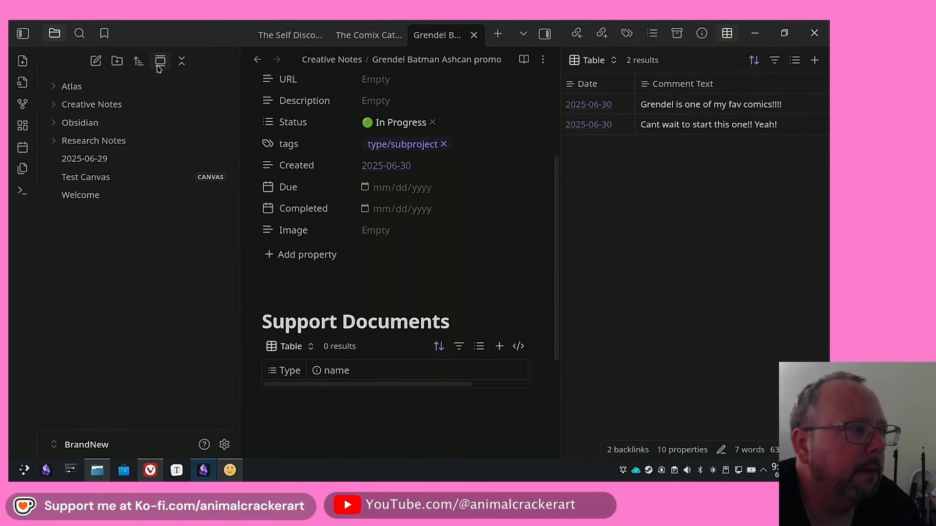
{"action": "left_click", "coordinate": [86, 177]}
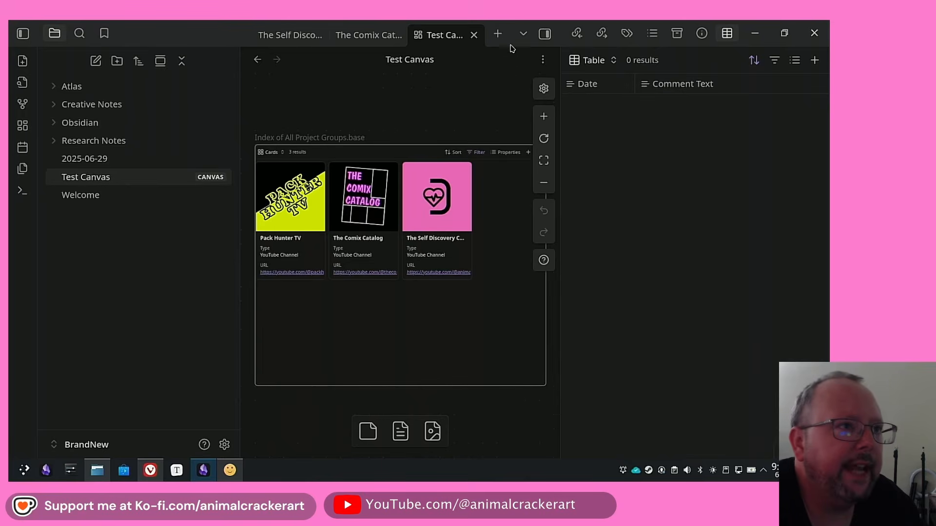
{"action": "left_click", "coordinate": [544, 34]}
{"action": "left_click", "coordinate": [23, 33]}
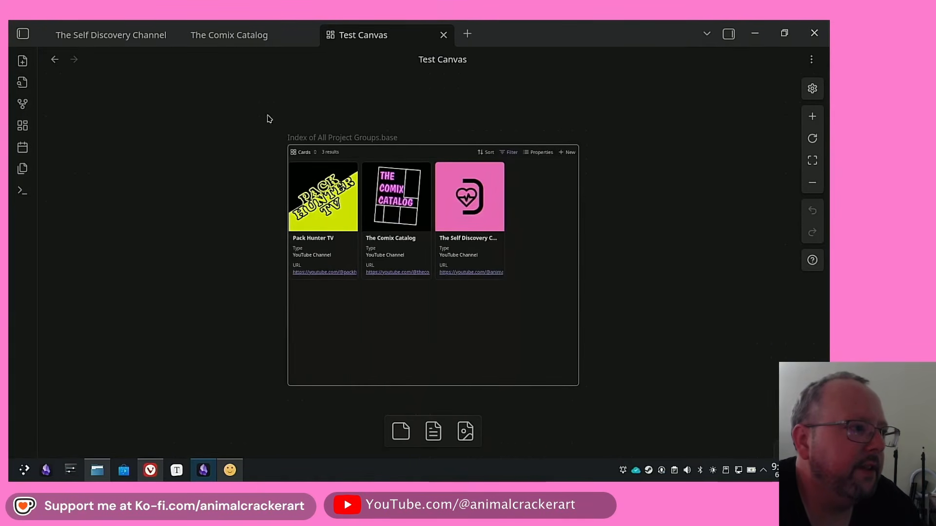
Step: Move the embedded Index of All Project Groups base to the canvas's upper-left area and enlarge it to a wide frame
{"action": "left_click_drag", "start_coordinate": [365, 138], "coordinate": [164, 83]}
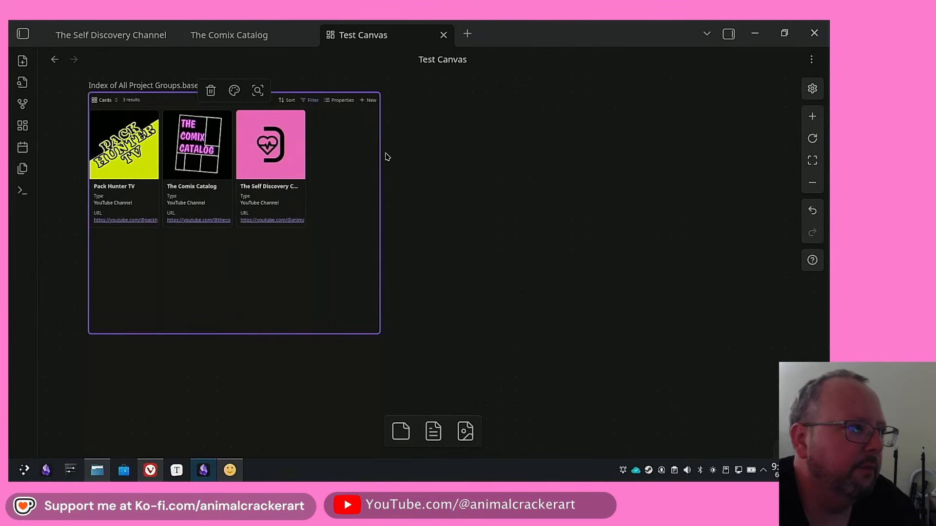
{"action": "left_click_drag", "start_coordinate": [377, 338], "coordinate": [373, 362]}
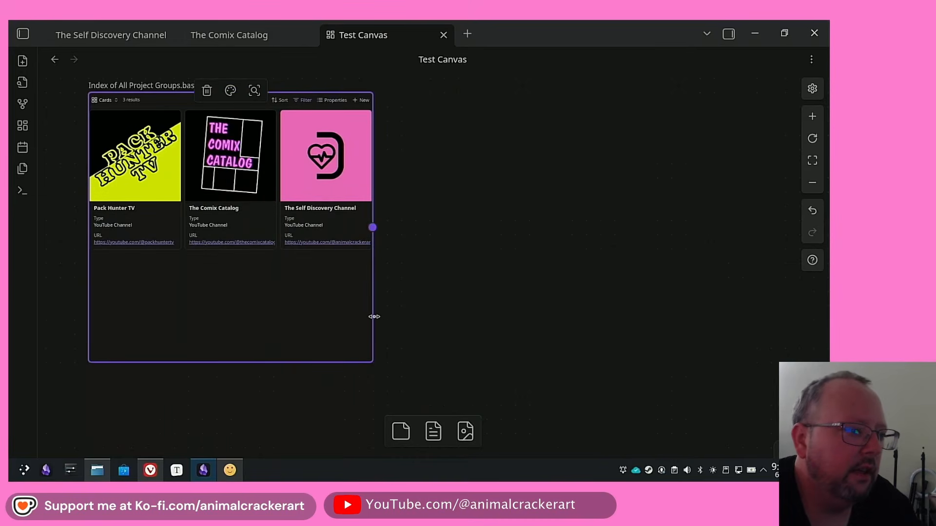
{"action": "left_click_drag", "start_coordinate": [372, 316], "coordinate": [543, 299]}
Step: Switch the embedded base to Table view and back to Cards, and look at its property and filter options
{"action": "left_click", "coordinate": [103, 100]}
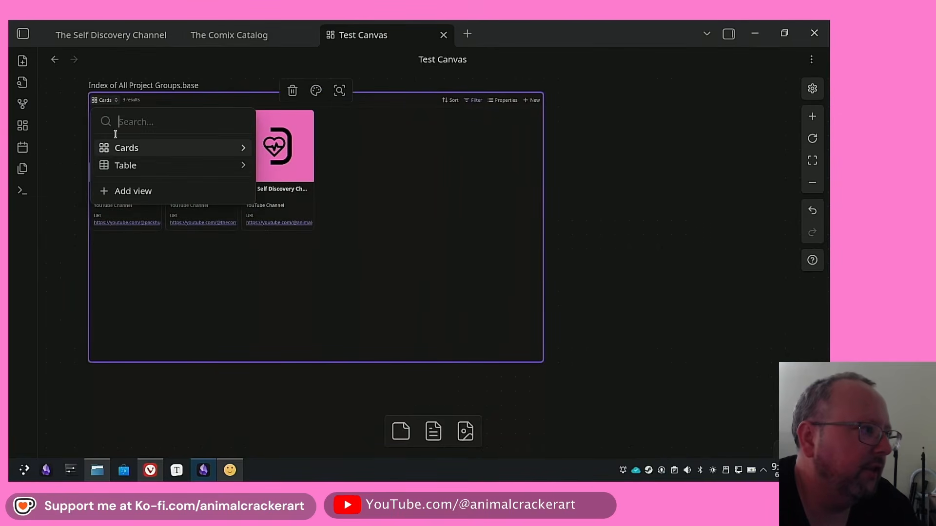
{"action": "left_click", "coordinate": [125, 165]}
{"action": "left_click", "coordinate": [111, 105]}
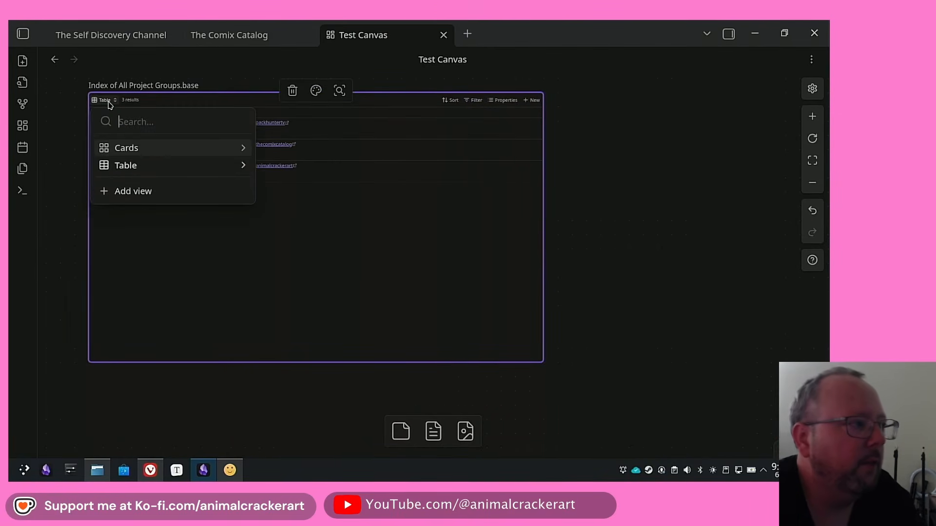
{"action": "left_click", "coordinate": [125, 146]}
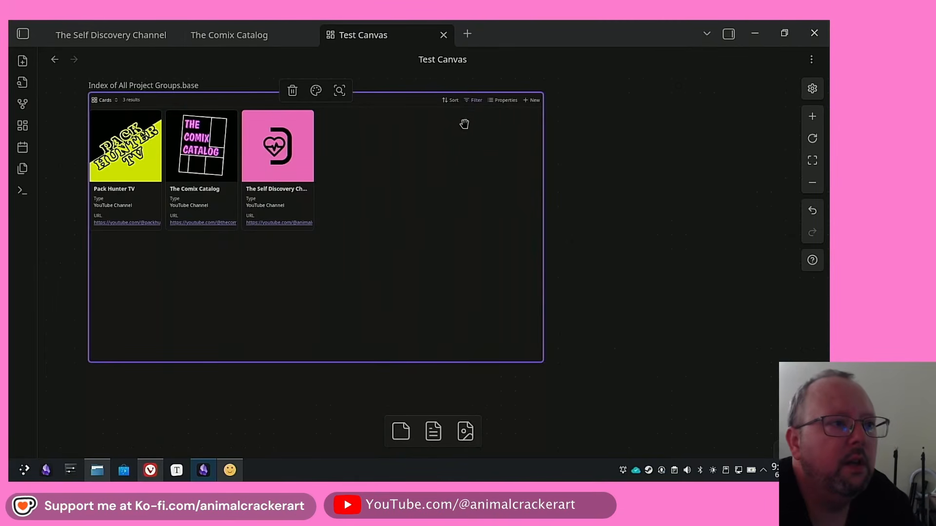
{"action": "left_click", "coordinate": [502, 100]}
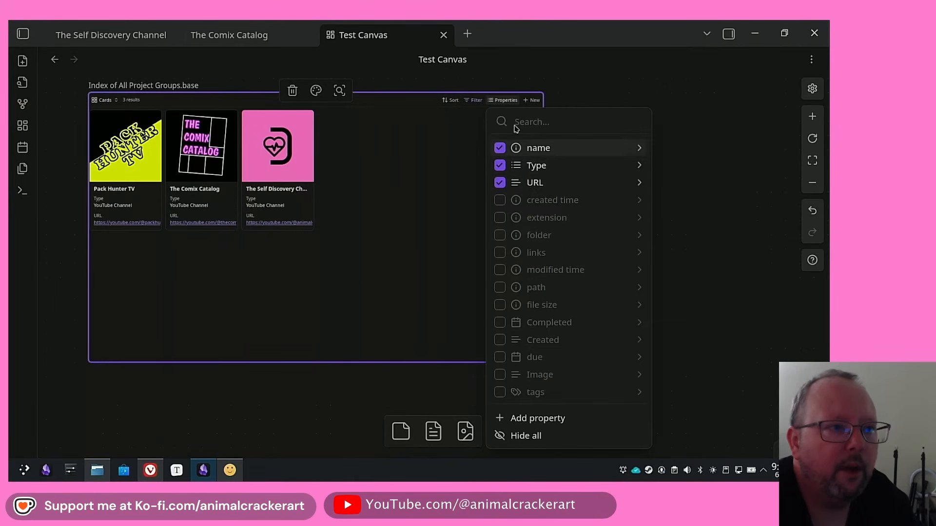
{"action": "left_click", "coordinate": [468, 101]}
{"action": "left_click", "coordinate": [408, 278]}
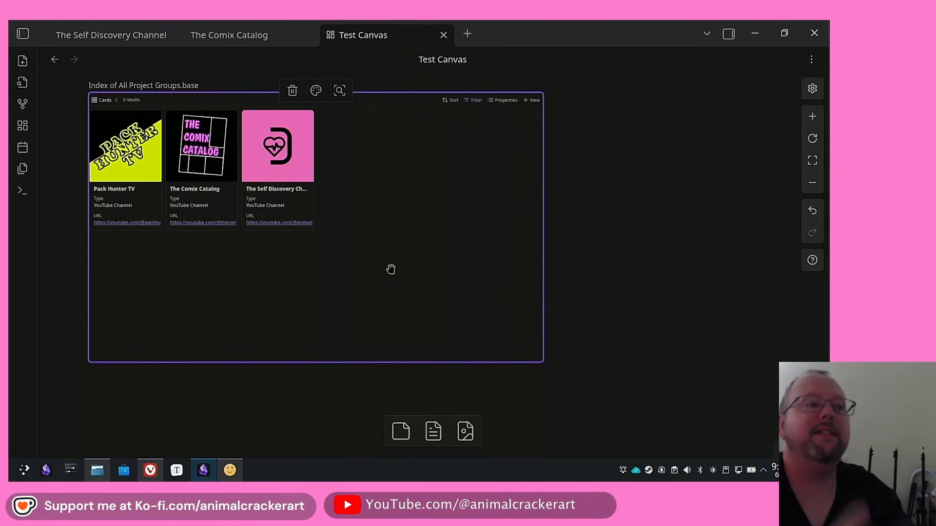
Step: Show the comments table beside Test Canvas and add the comment "This is a note on a Canvas file!" with the author's signature
{"action": "mouse_move", "coordinate": [166, 103]}
{"action": "left_mouse_down"}
{"action": "mouse_move", "coordinate": [207, 144]}
{"action": "mouse_move", "coordinate": [151, 108]}
{"action": "left_mouse_up"}
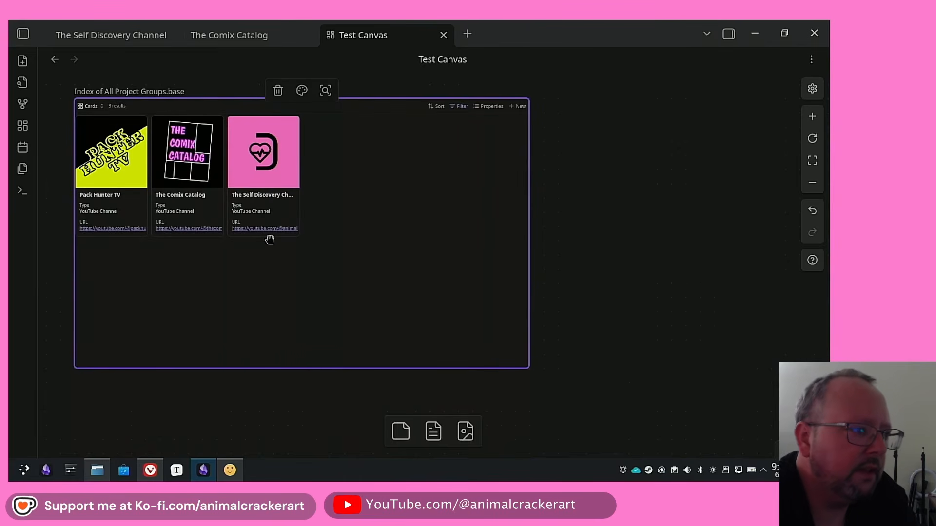
{"action": "left_click", "coordinate": [728, 34]}
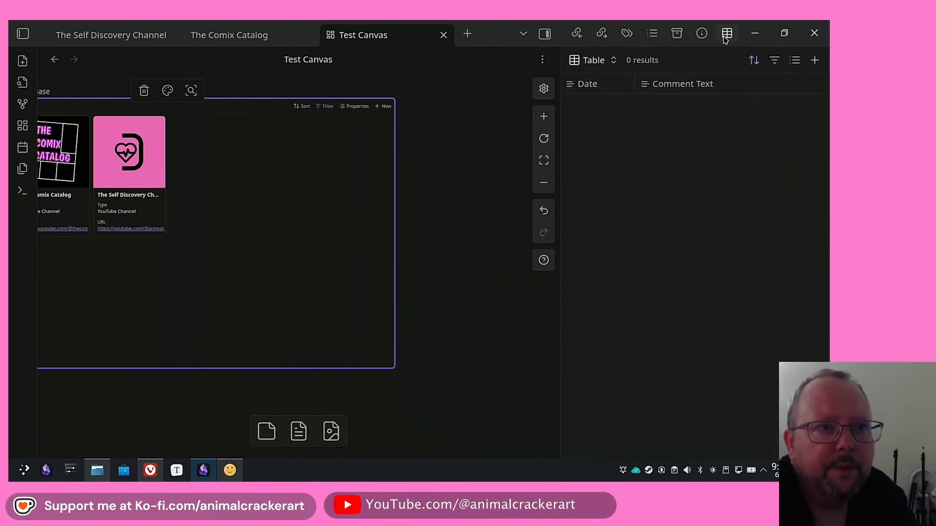
{"action": "left_click", "coordinate": [455, 122]}
{"action": "left_click", "coordinate": [23, 60]}
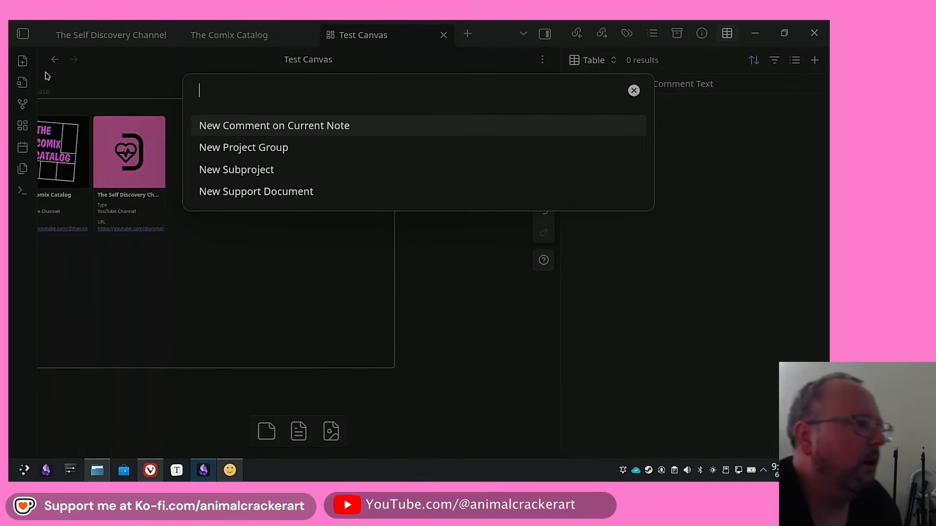
{"action": "left_click", "coordinate": [327, 128]}
{"action": "type", "text": "This is a note on a Canvas file"}
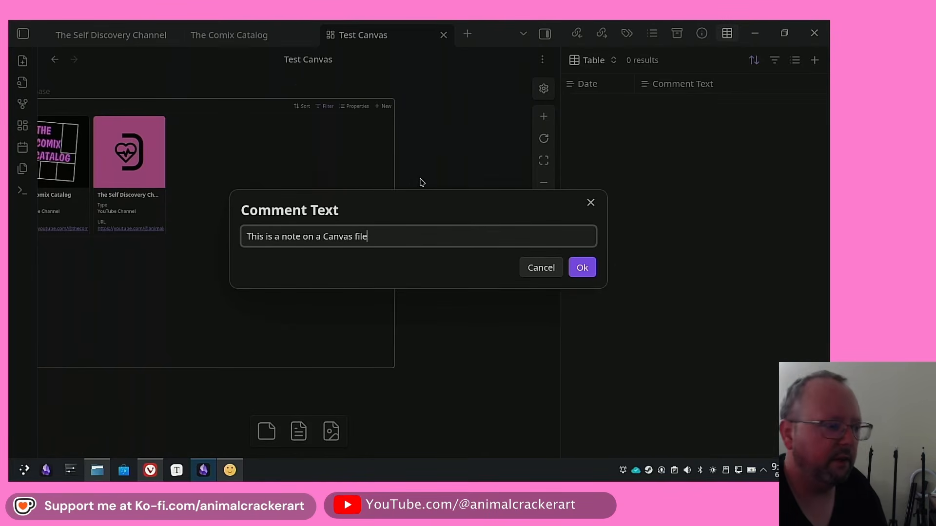
{"action": "type", "text": "!"}
{"action": "key", "text": "Return"}
Step: Move the embedded project groups base fully into view on the canvas and select it to check its own comments
{"action": "left_click_drag", "start_coordinate": [433, 198], "coordinate": [503, 224]}
{"action": "right_click", "coordinate": [236, 96]}
{"action": "left_click", "coordinate": [230, 94]}
{"action": "left_click_drag", "start_coordinate": [322, 128], "coordinate": [445, 157]}
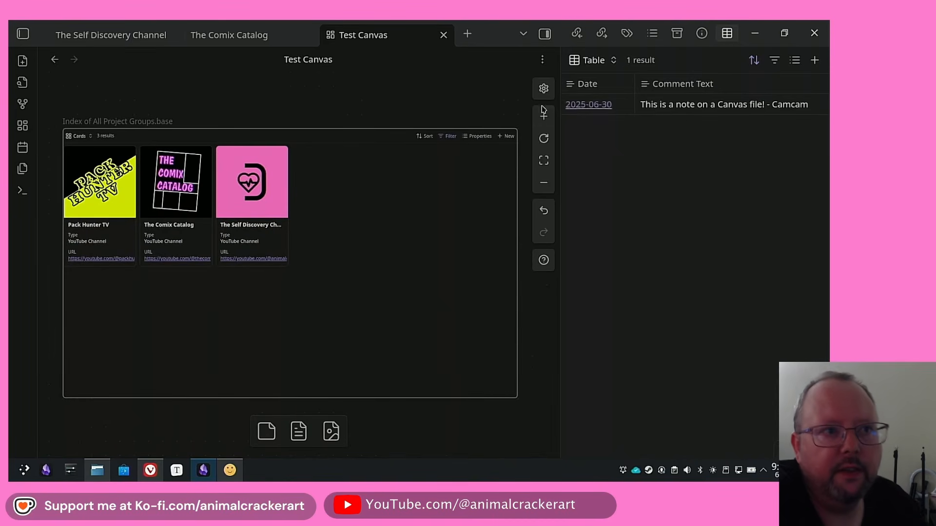
{"action": "left_click", "coordinate": [398, 178]}
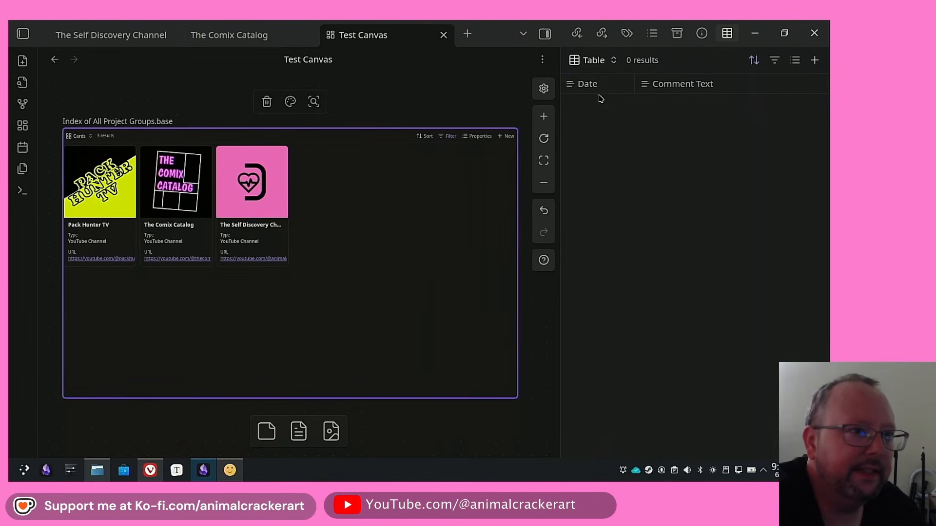
{"action": "left_click", "coordinate": [350, 224]}
{"action": "left_click", "coordinate": [382, 211]}
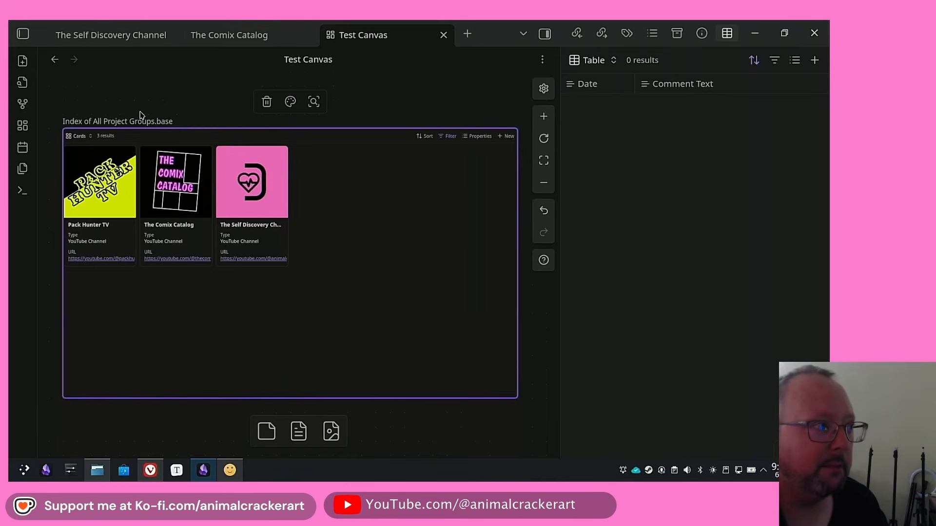
Step: Return from Index of All Project Groups to Test Canvas and narrow the comments sidebar to view the canvas's own comments
{"action": "left_click", "coordinate": [478, 94]}
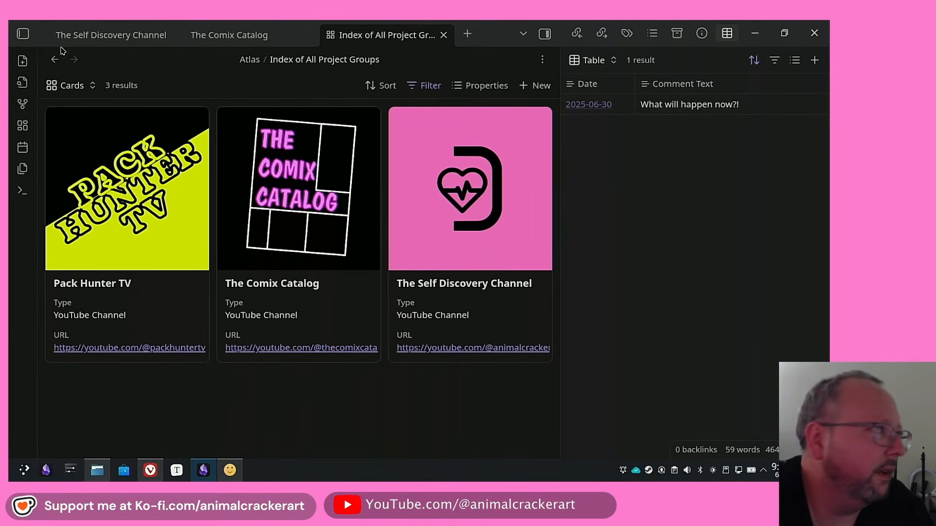
{"action": "left_click", "coordinate": [23, 33]}
{"action": "left_click", "coordinate": [103, 271]}
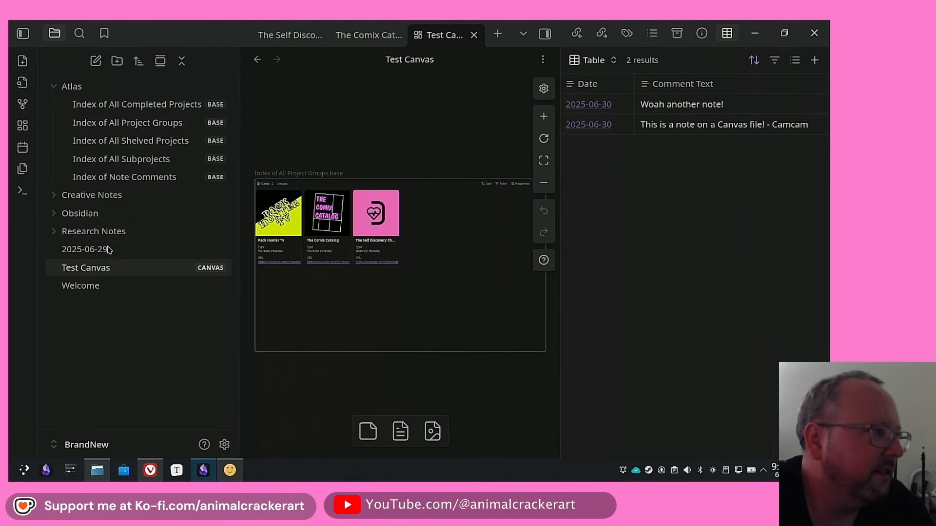
{"action": "left_click", "coordinate": [20, 38]}
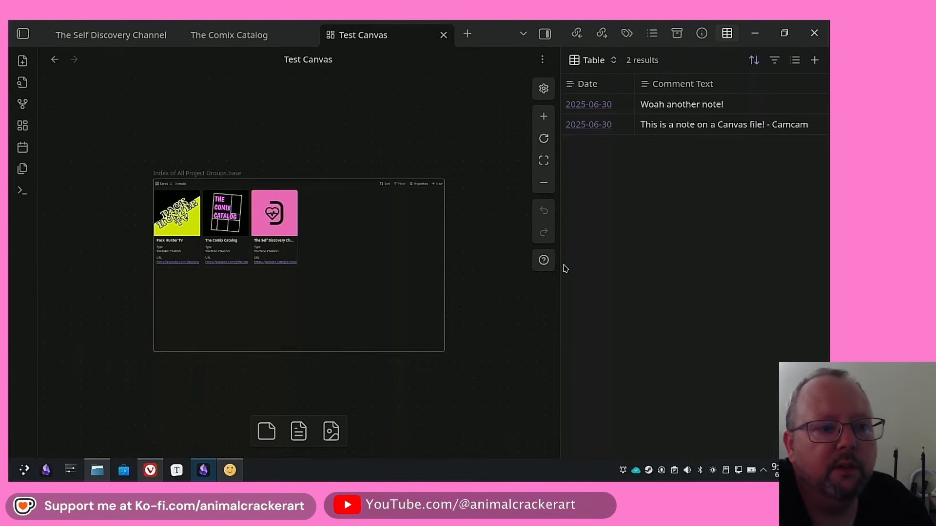
{"action": "left_click_drag", "start_coordinate": [561, 256], "coordinate": [624, 238]}
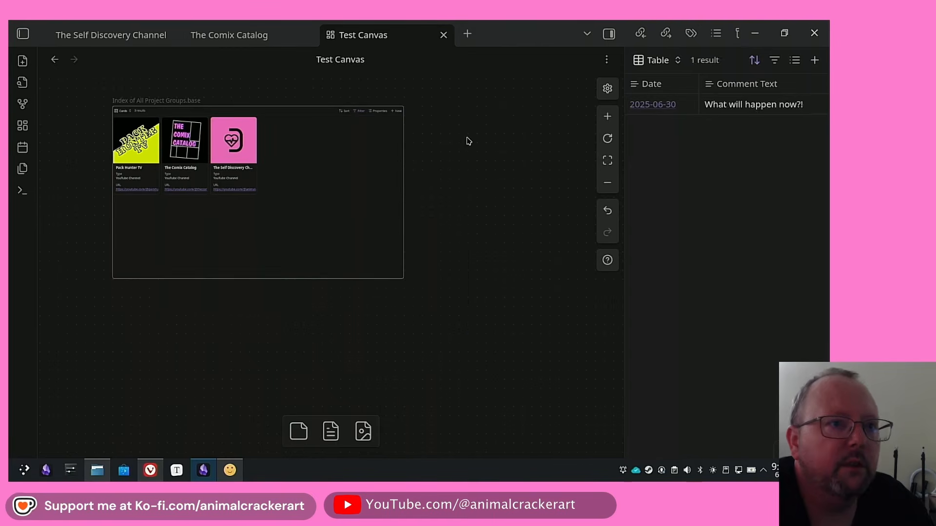
{"action": "left_click", "coordinate": [466, 140]}
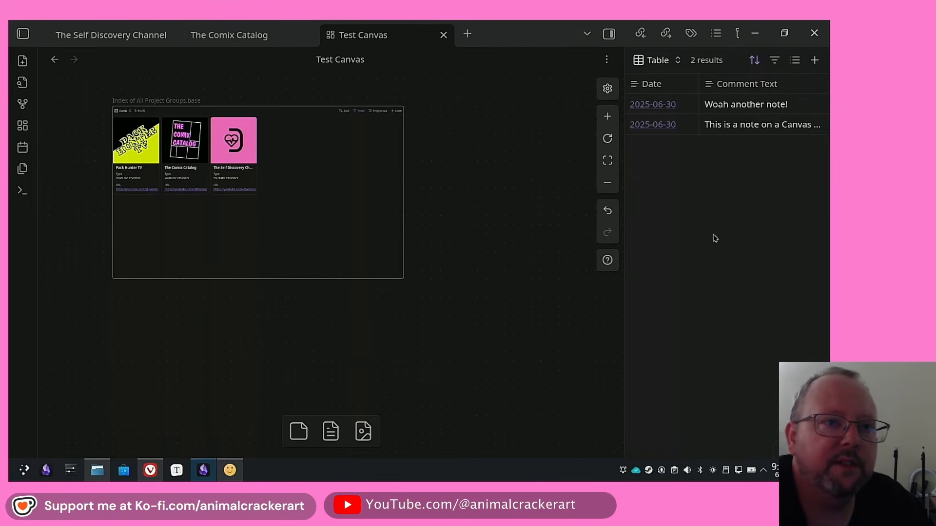
Step: Select the embedded project groups base to view its comments, and deselect it to view Test Canvas's own comments
{"action": "left_click", "coordinate": [342, 151]}
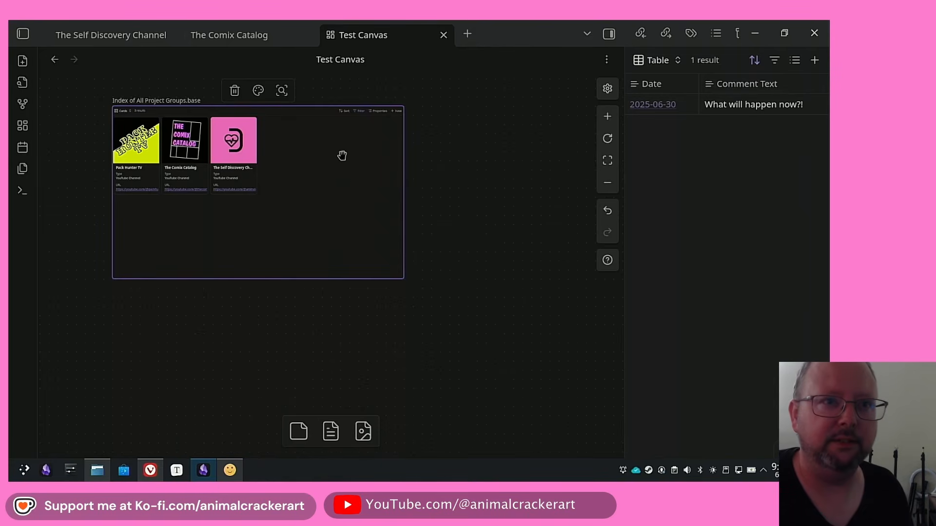
{"action": "left_click", "coordinate": [541, 104]}
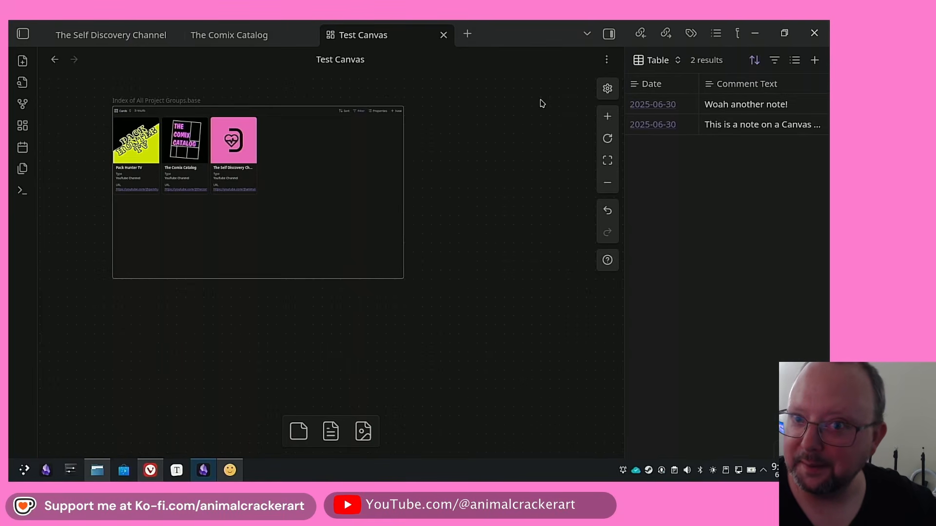
Step: Browse the vault's Obsidian folder, collapse Templates, expand Note Comments, and examine the timestamp-named comment files and their creation dates
{"action": "left_click", "coordinate": [23, 35]}
{"action": "left_click", "coordinate": [57, 86]}
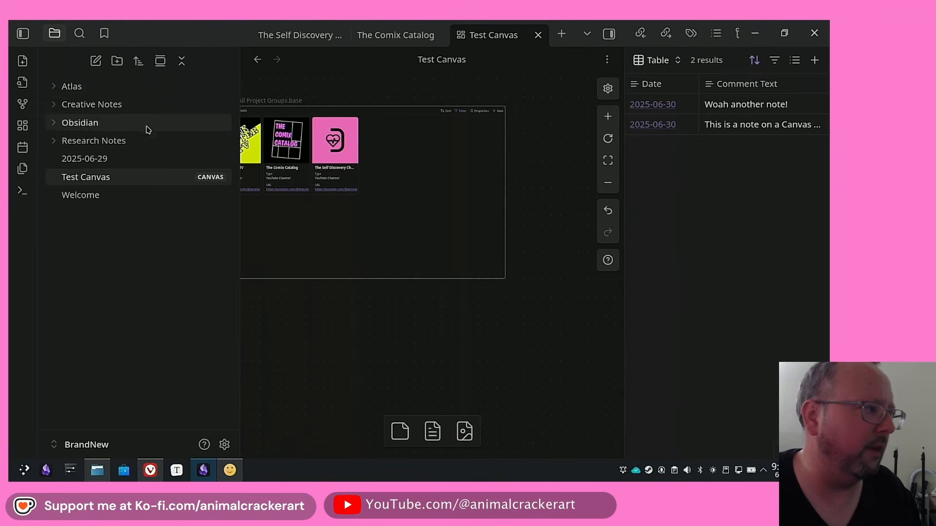
{"action": "left_click", "coordinate": [55, 123]}
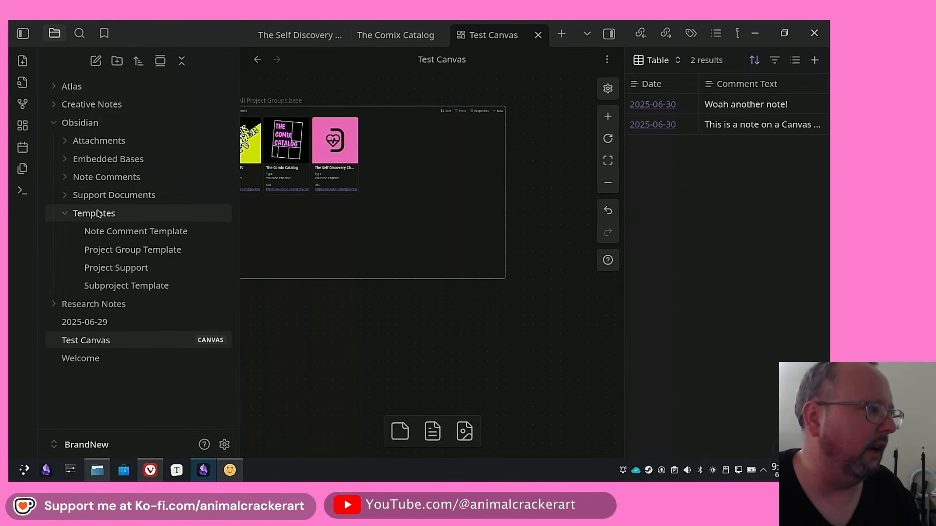
{"action": "left_click", "coordinate": [64, 213]}
{"action": "left_click", "coordinate": [68, 179]}
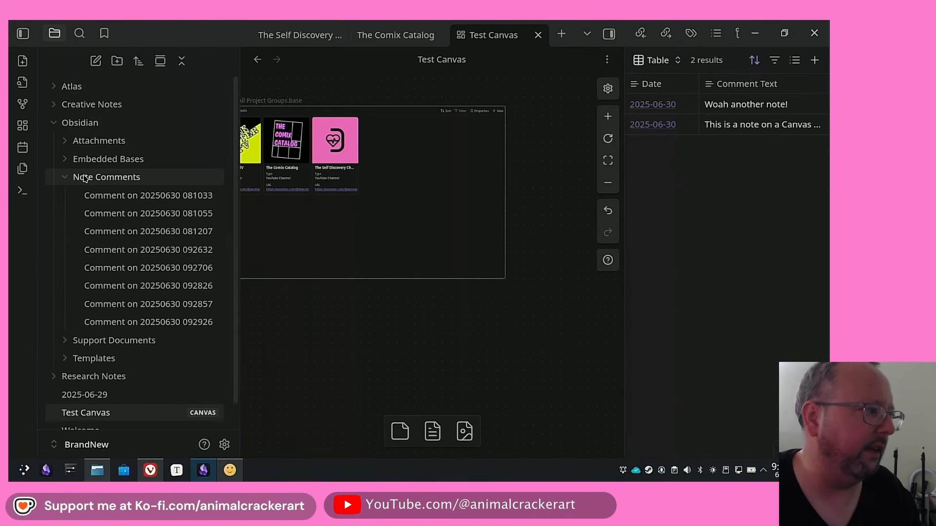
{"action": "mouse_move", "coordinate": [105, 194]}
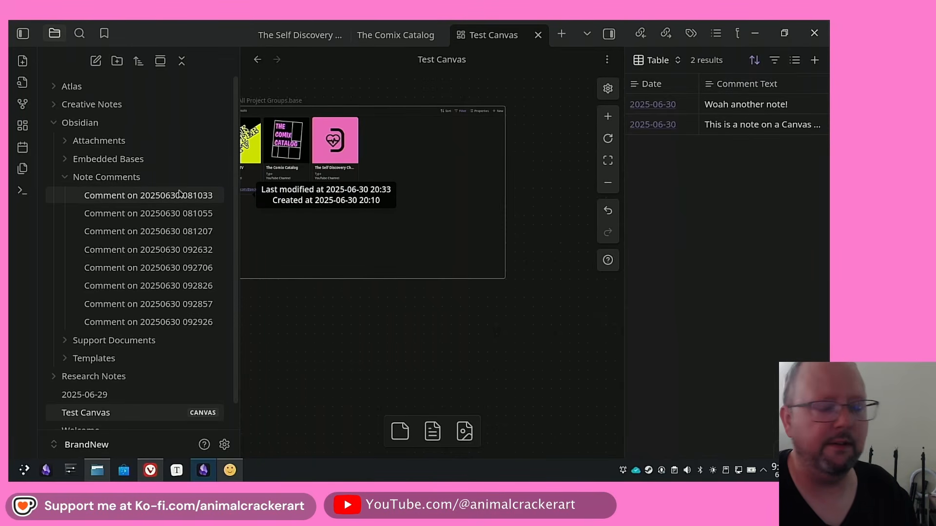
{"action": "mouse_move", "coordinate": [189, 218]}
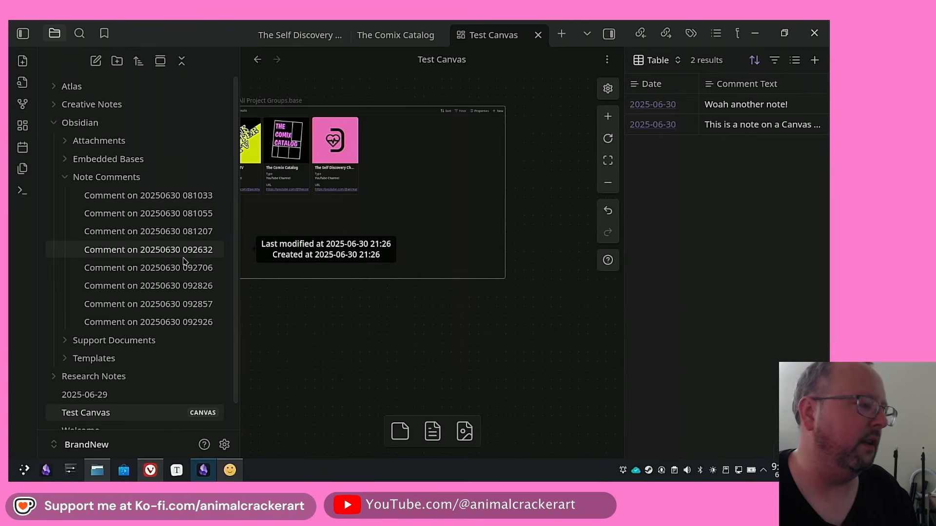
{"action": "mouse_move", "coordinate": [155, 196]}
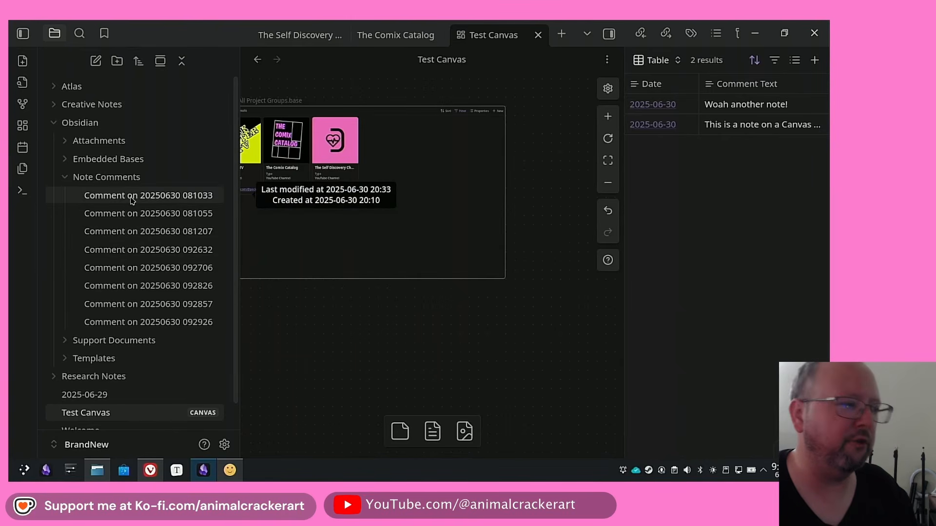
{"action": "mouse_move", "coordinate": [137, 209]}
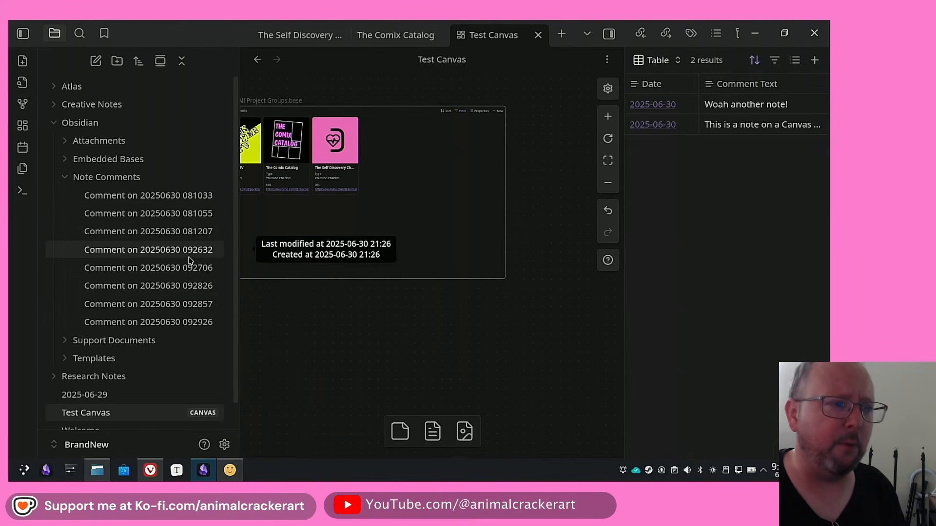
{"action": "left_click", "coordinate": [23, 34]}
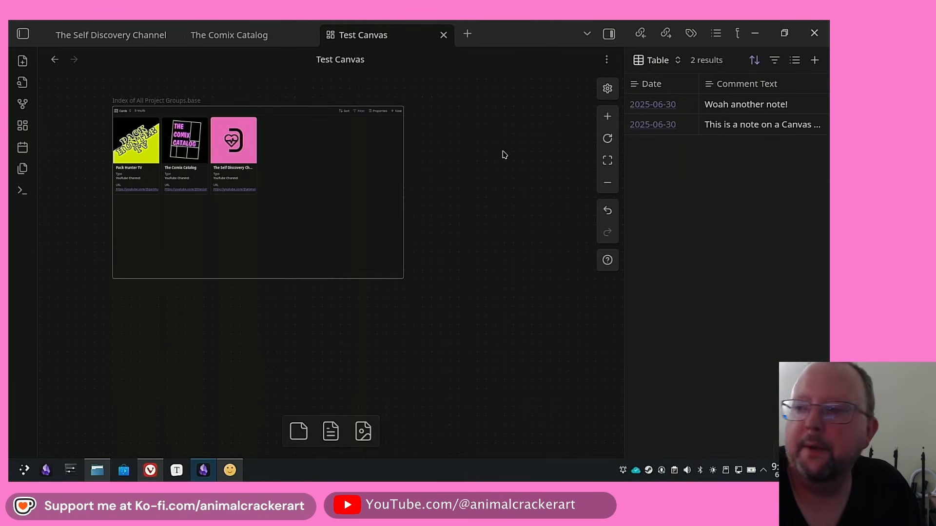
Step: Shift the embedded project groups base slightly to the right on Test Canvas and deselect it
{"action": "mouse_move", "coordinate": [298, 113]}
{"action": "left_mouse_down"}
{"action": "mouse_move", "coordinate": [334, 111]}
{"action": "mouse_move", "coordinate": [317, 121]}
{"action": "mouse_move", "coordinate": [305, 114]}
{"action": "left_mouse_up"}
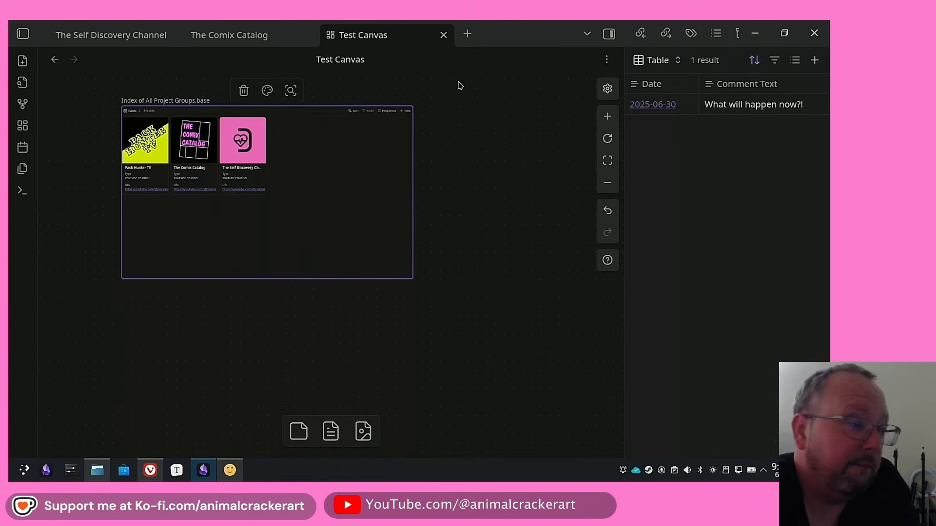
{"action": "left_click", "coordinate": [475, 150]}
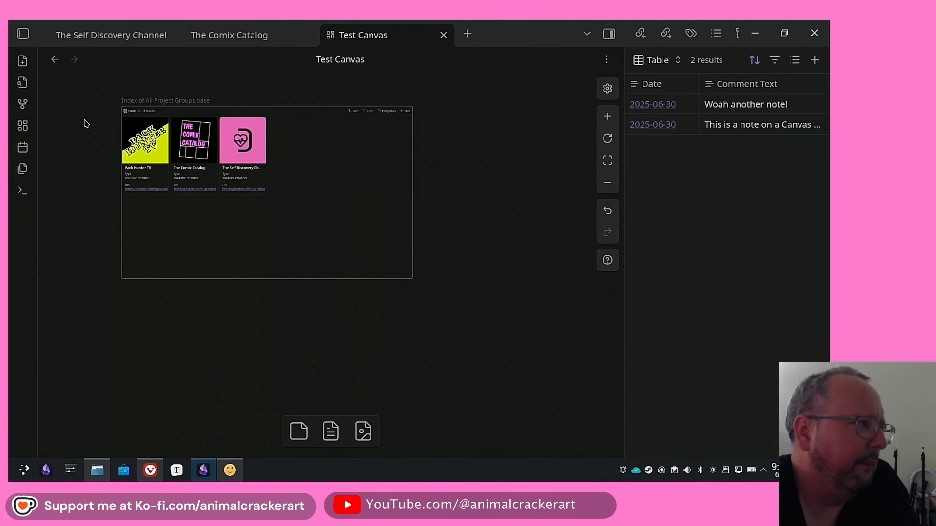
Step: Look at the available new-note choices without creating anything, and briefly check the vault's file list
{"action": "left_click", "coordinate": [23, 60]}
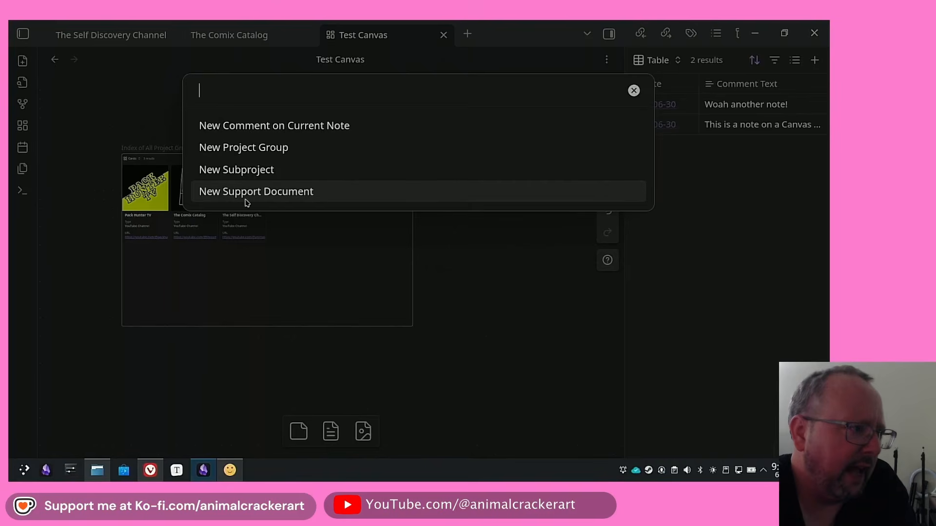
{"action": "left_click", "coordinate": [68, 116]}
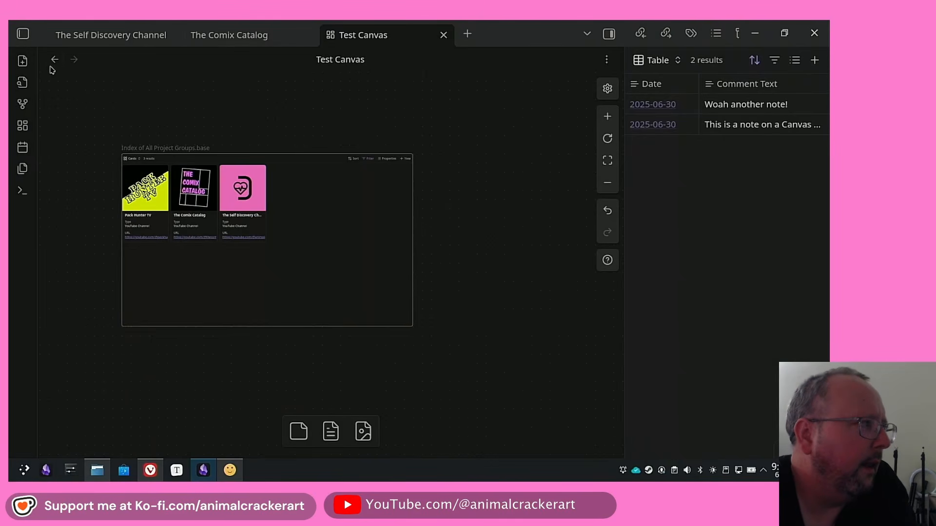
{"action": "left_click", "coordinate": [23, 33]}
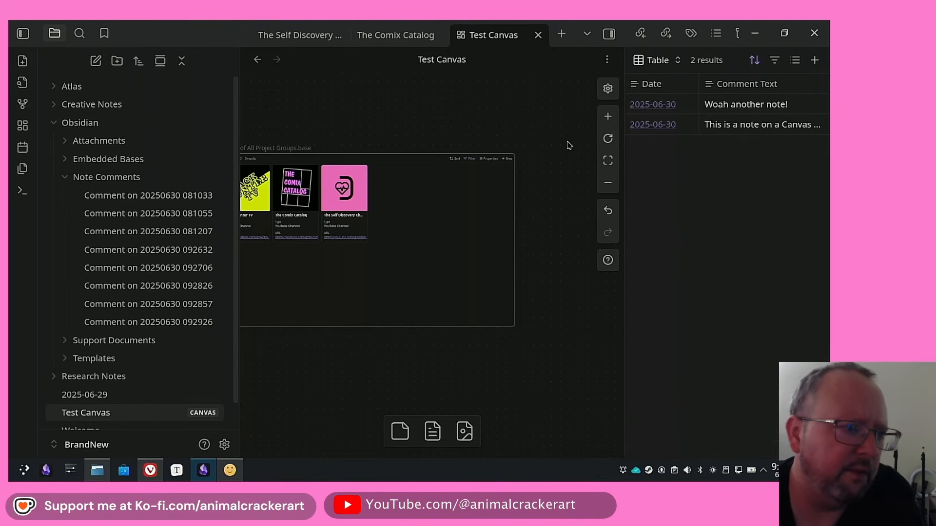
{"action": "left_click", "coordinate": [23, 33]}
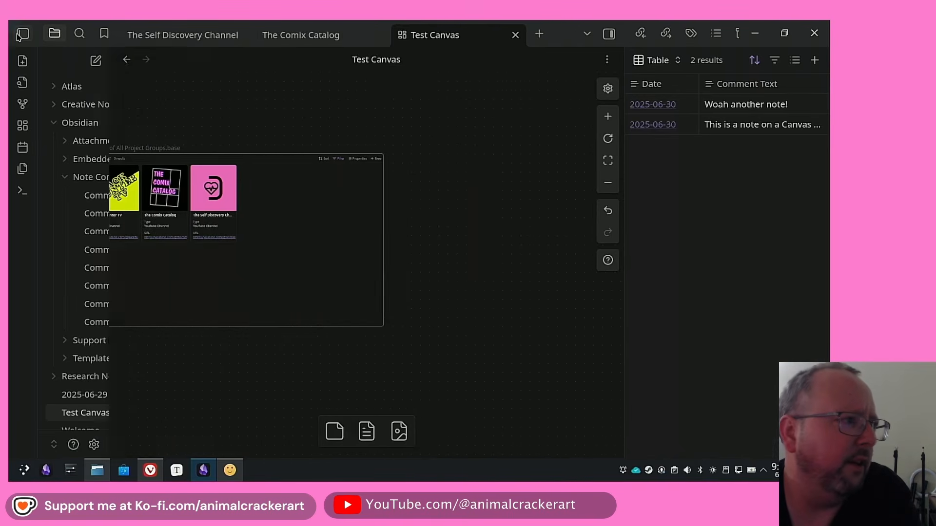